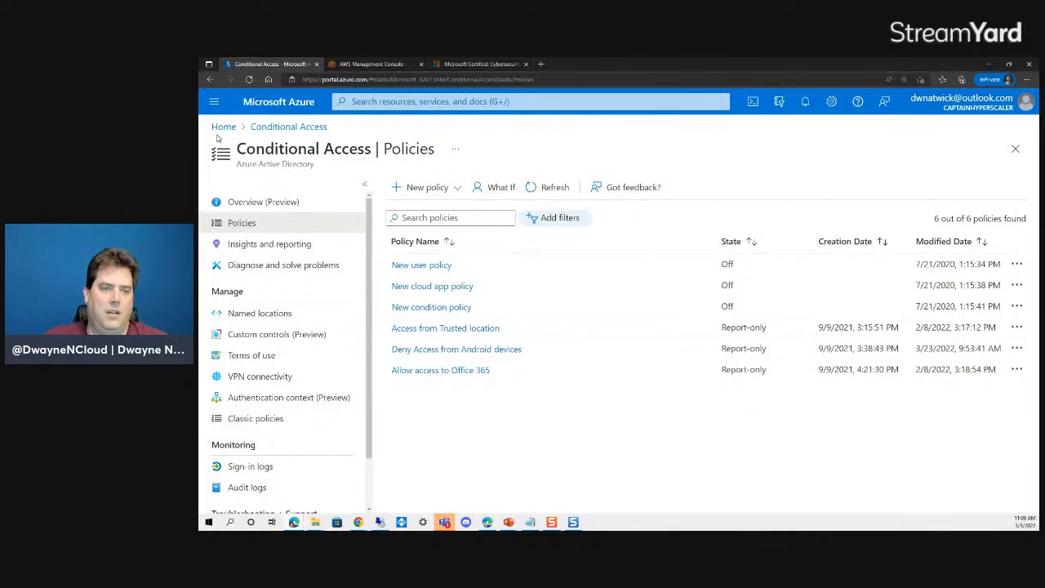
- From Home, search 'conditional', open Conditional Access, and choose Create new policy from templates
click(224, 126)
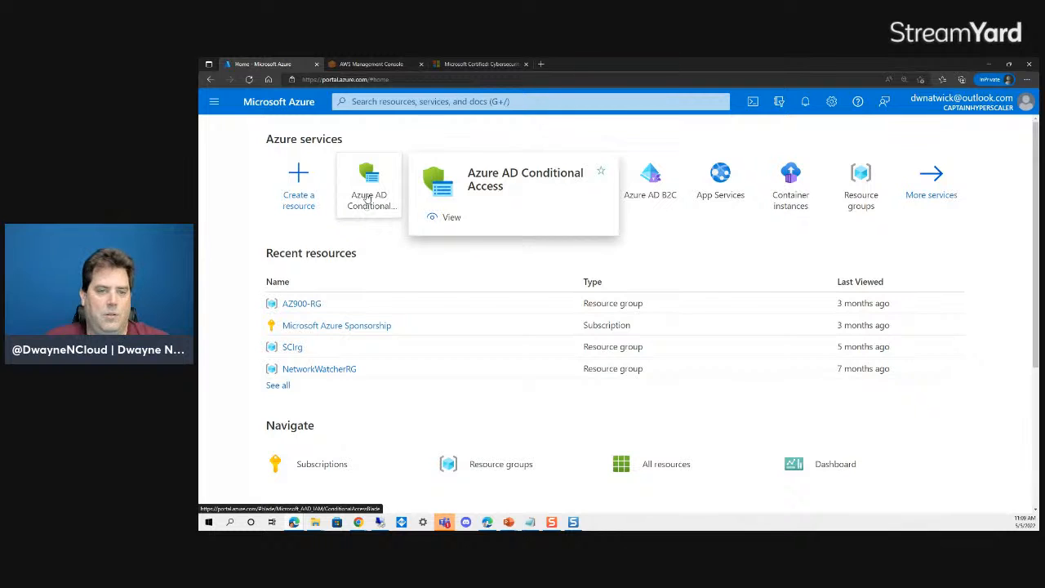
click(372, 102)
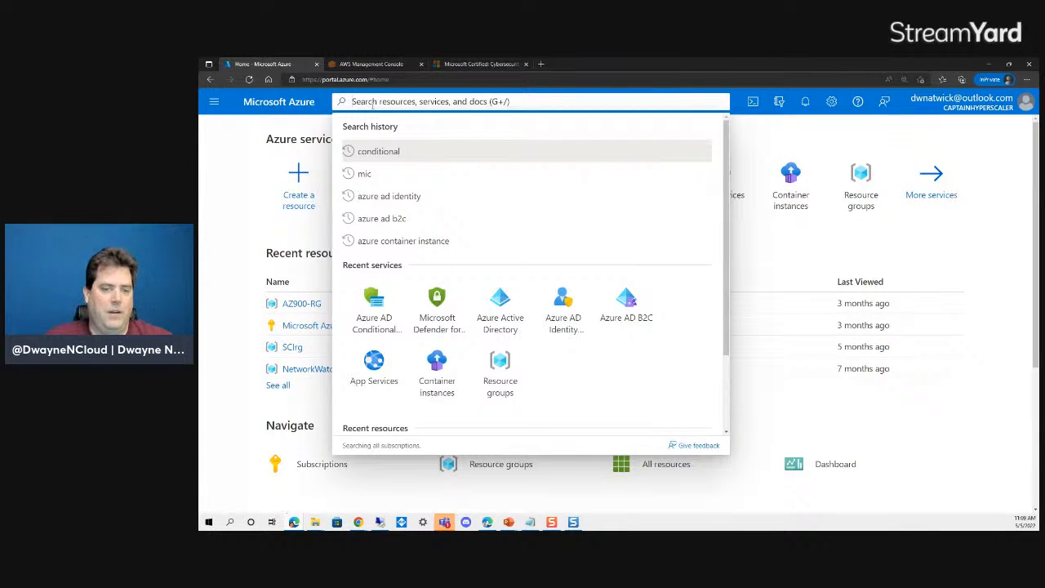
click(369, 152)
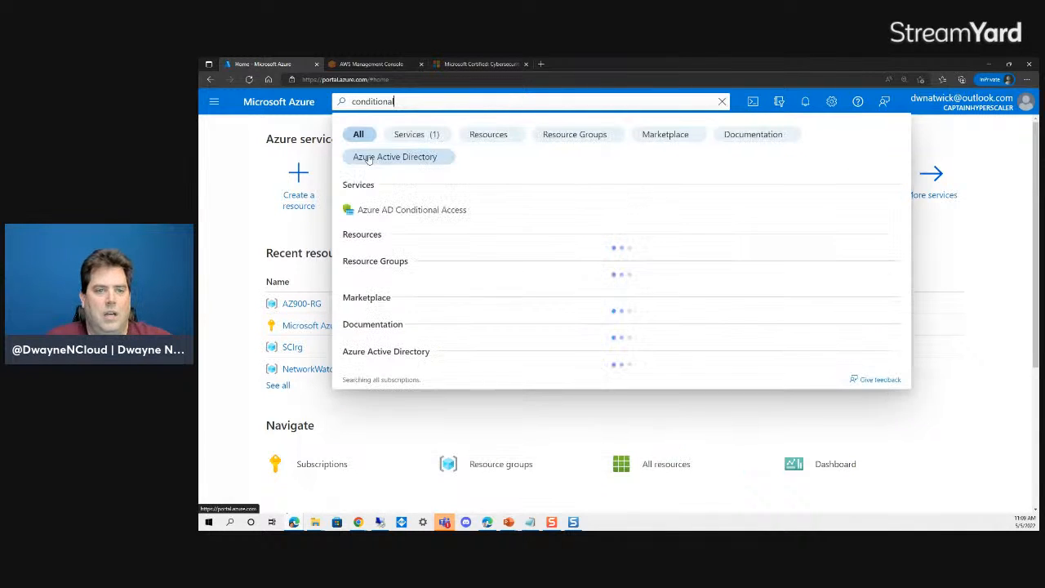
click(388, 214)
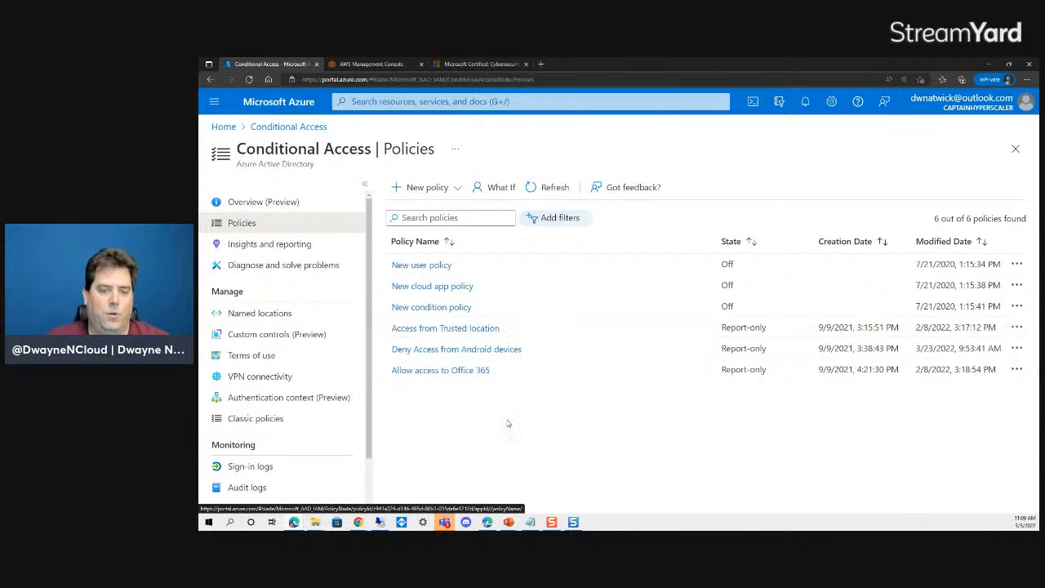
click(416, 190)
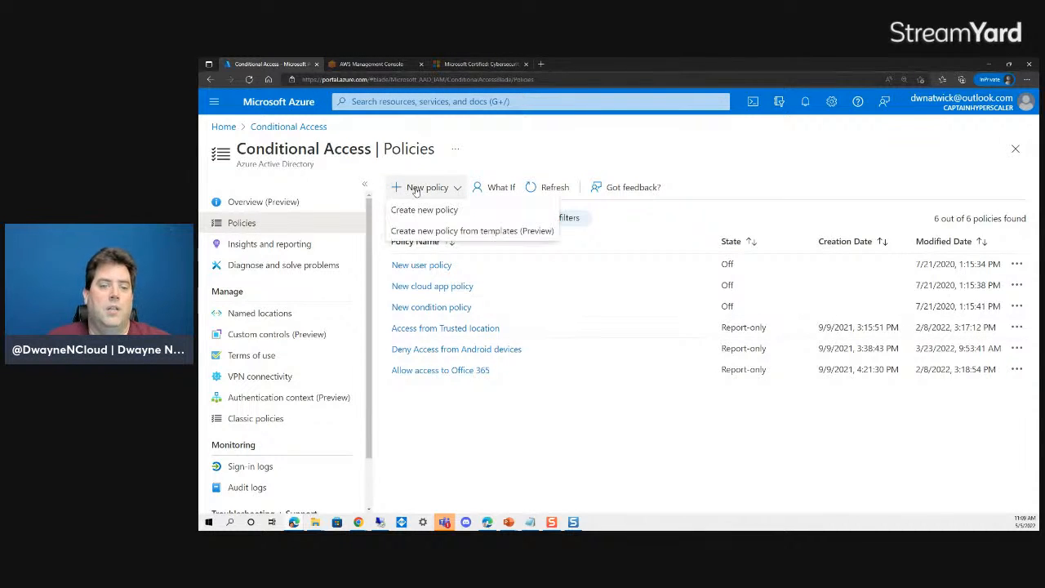
click(447, 234)
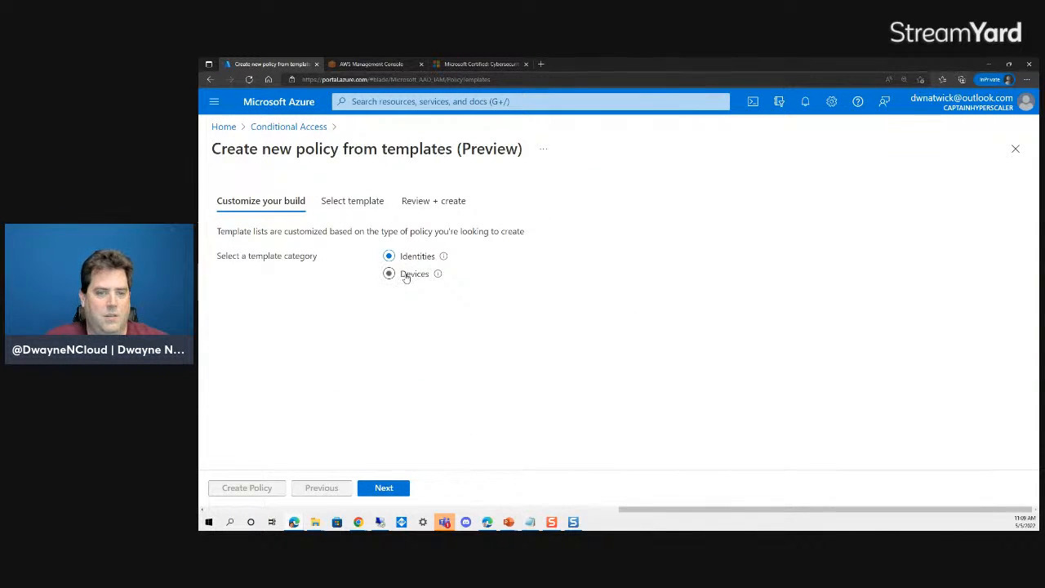
- Go back to the Conditional Access policies list and start a blank new policy
click(288, 127)
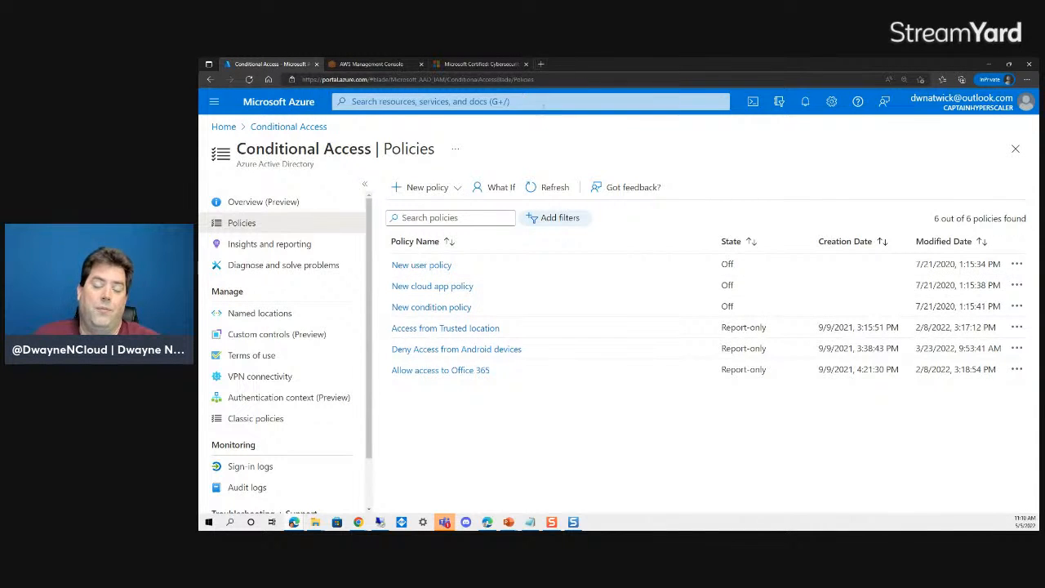
click(423, 190)
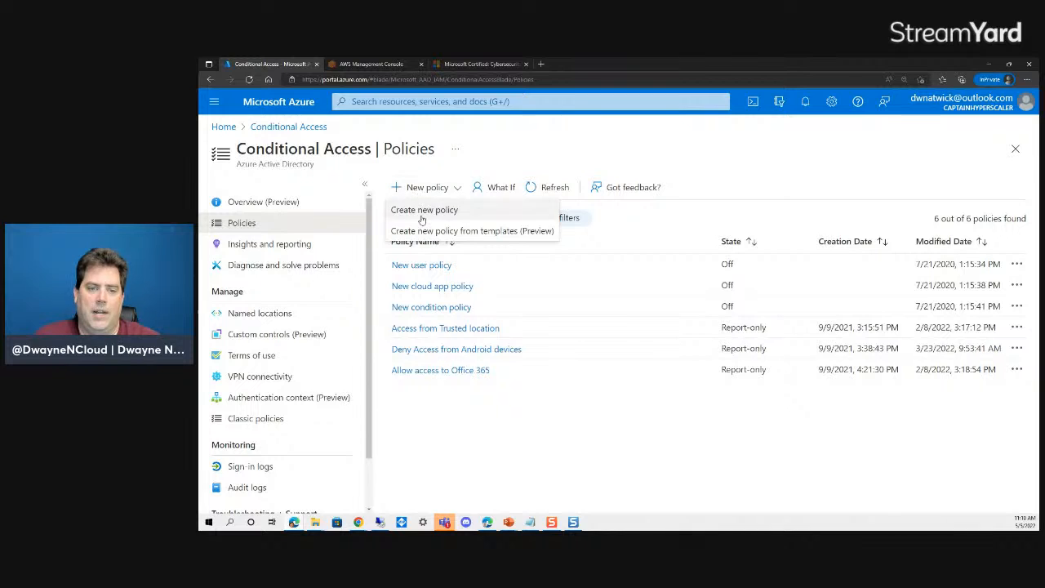
click(422, 211)
- Name the policy GlobalAzPolicy and assign it to All users
click(306, 268)
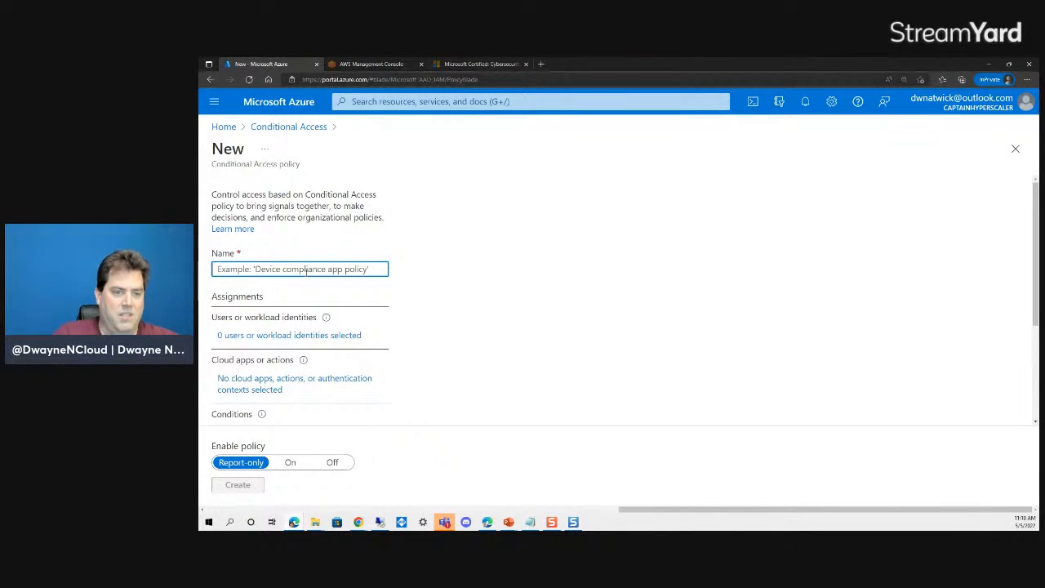
text(GlobalAz)
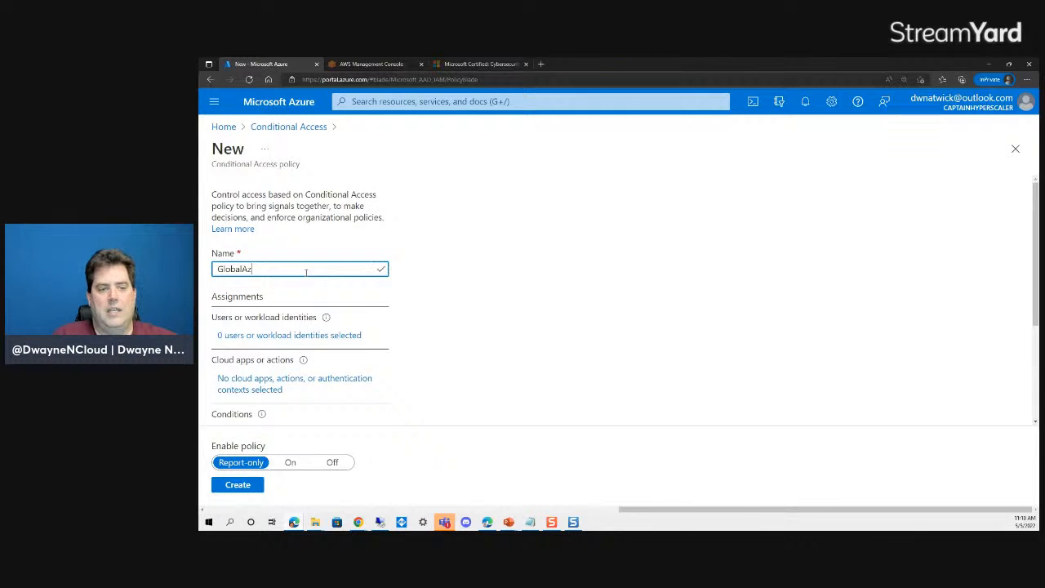
text(Poolicy)
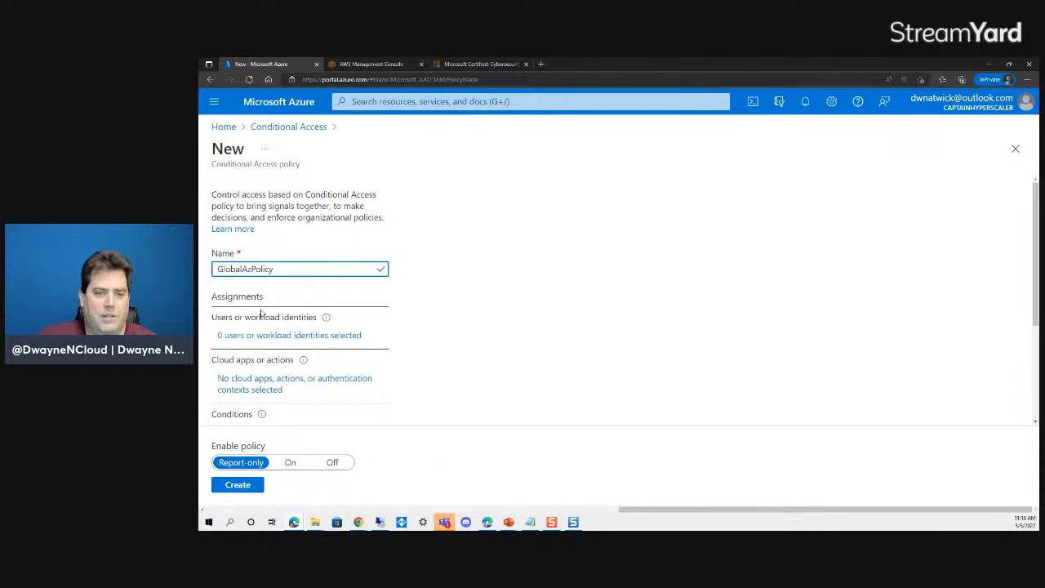
click(296, 337)
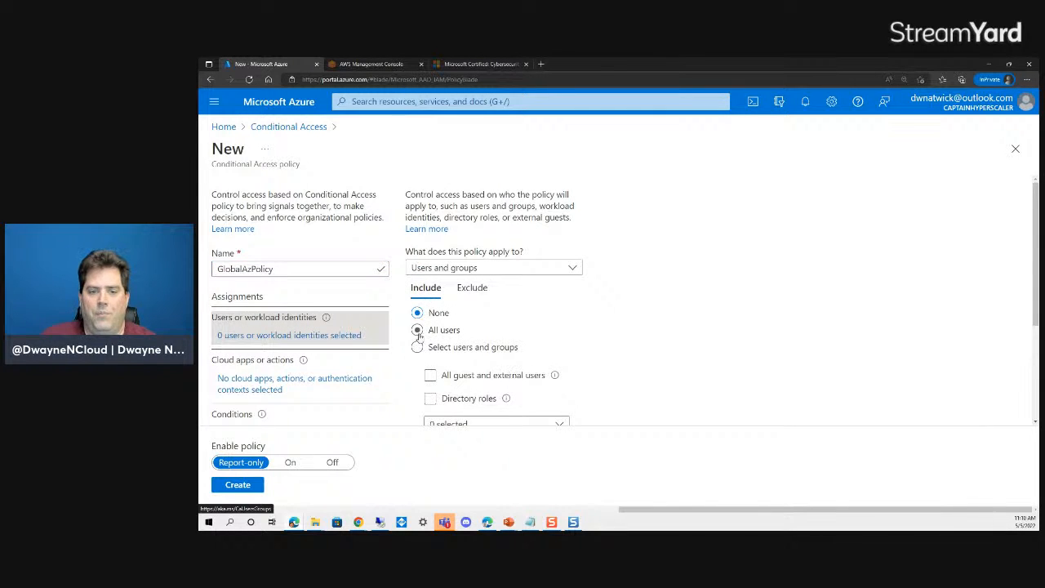
scroll(583, 298, down, 1)
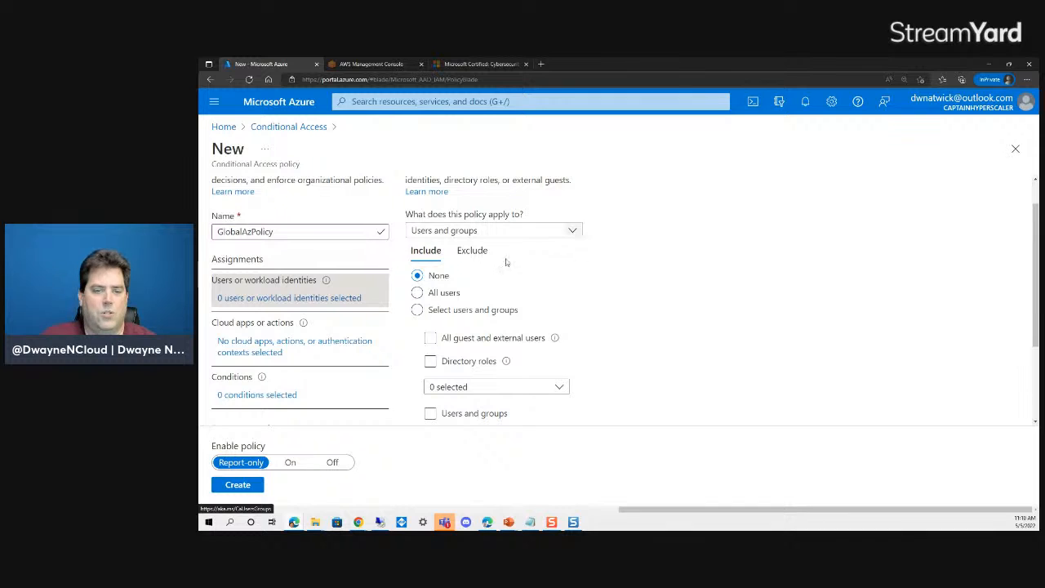
click(417, 293)
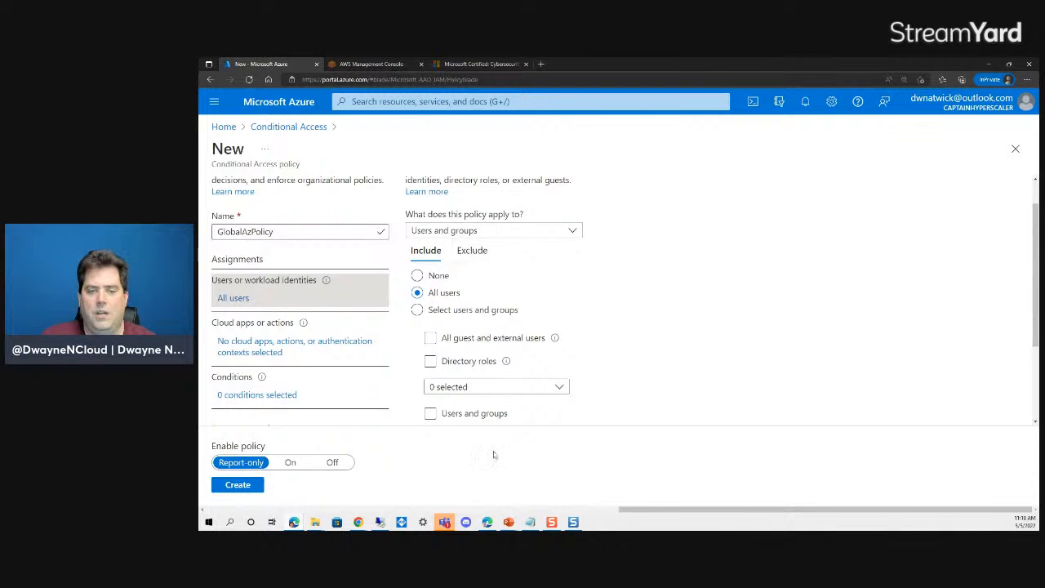
- Exclude one specific user account from the policy's users
click(473, 251)
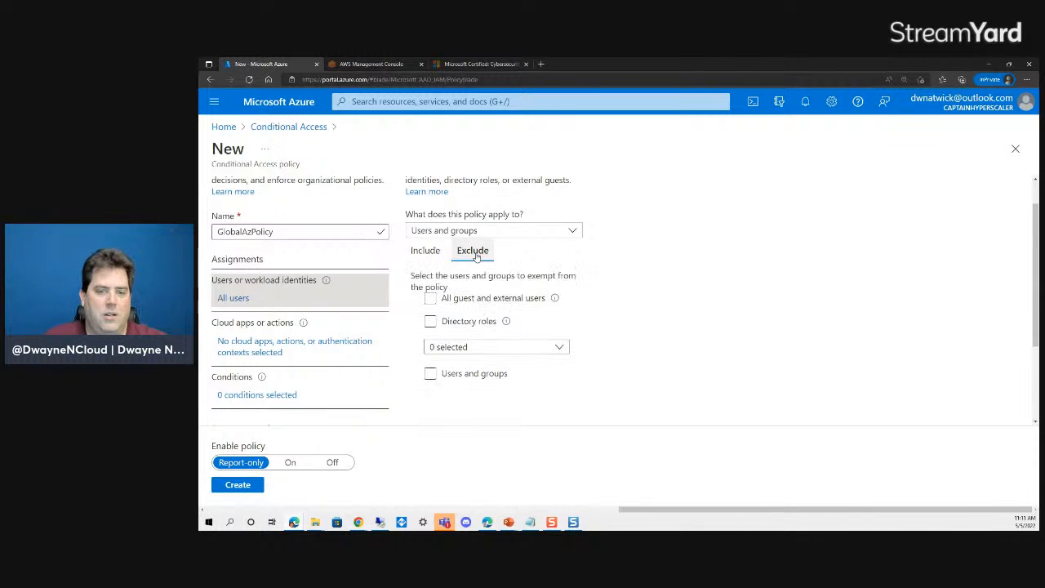
click(431, 373)
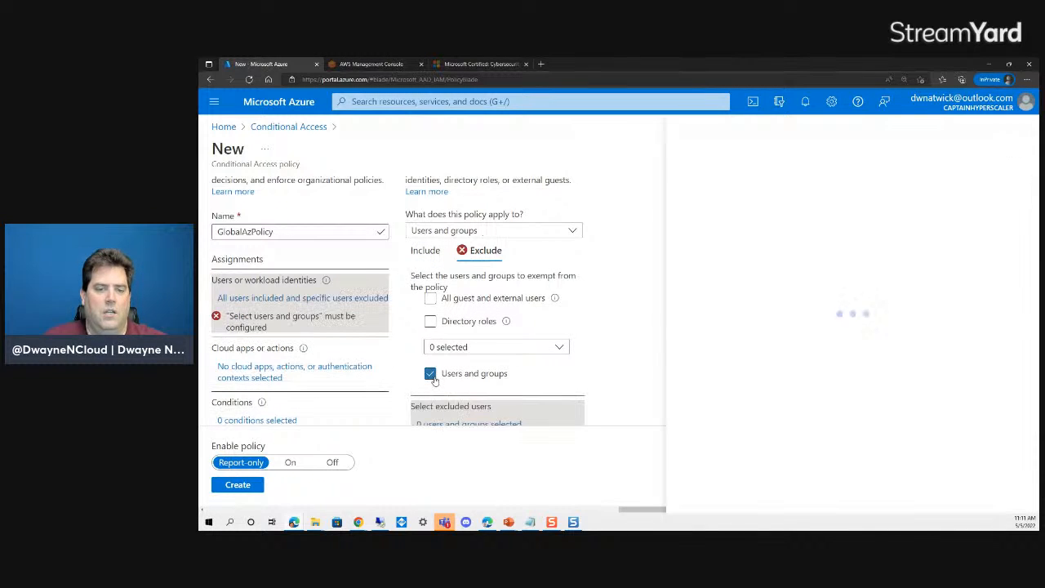
scroll(783, 290, down, 3)
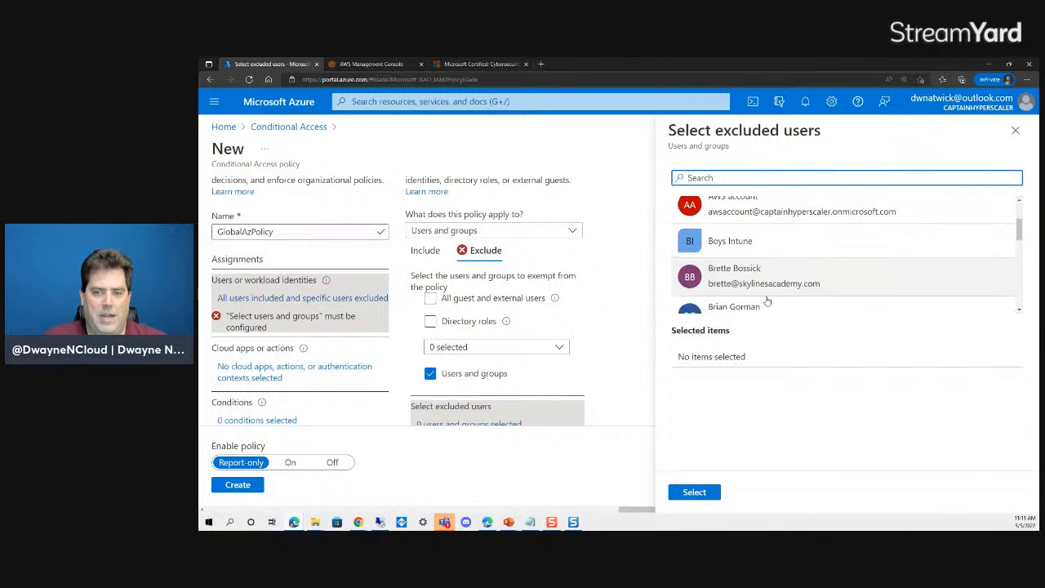
scroll(769, 299, down, 3)
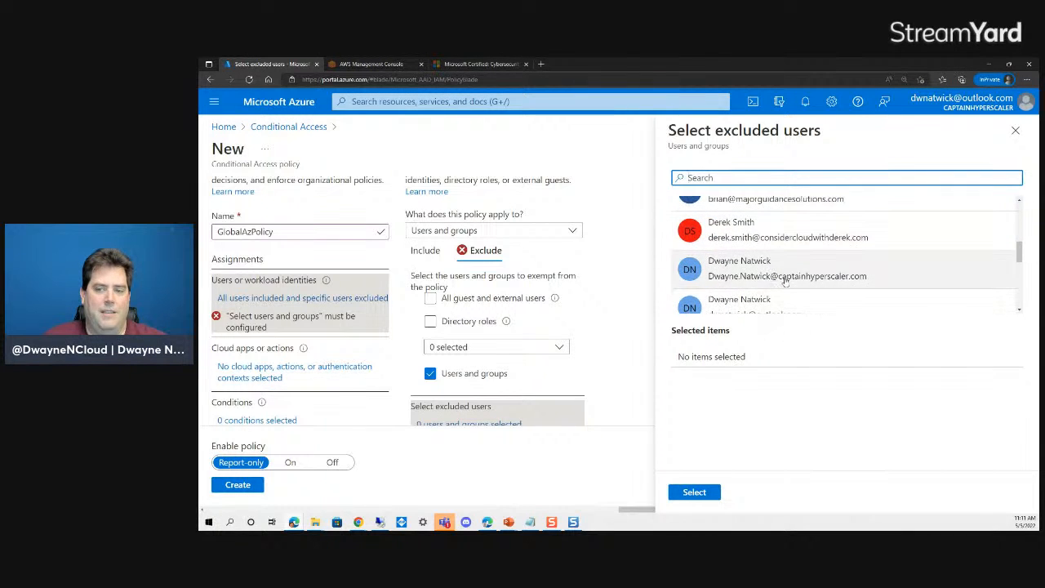
click(779, 270)
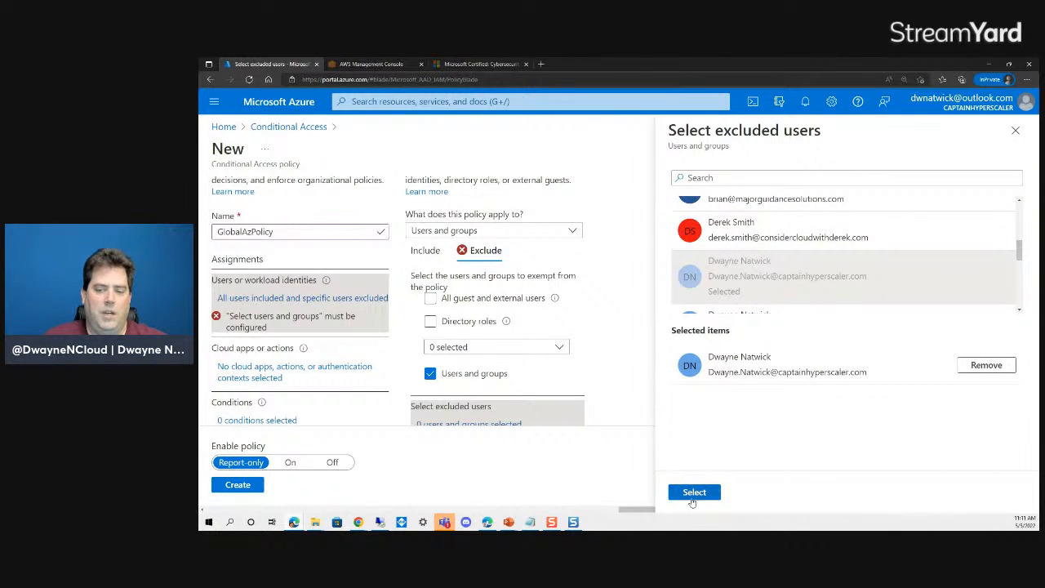
click(693, 492)
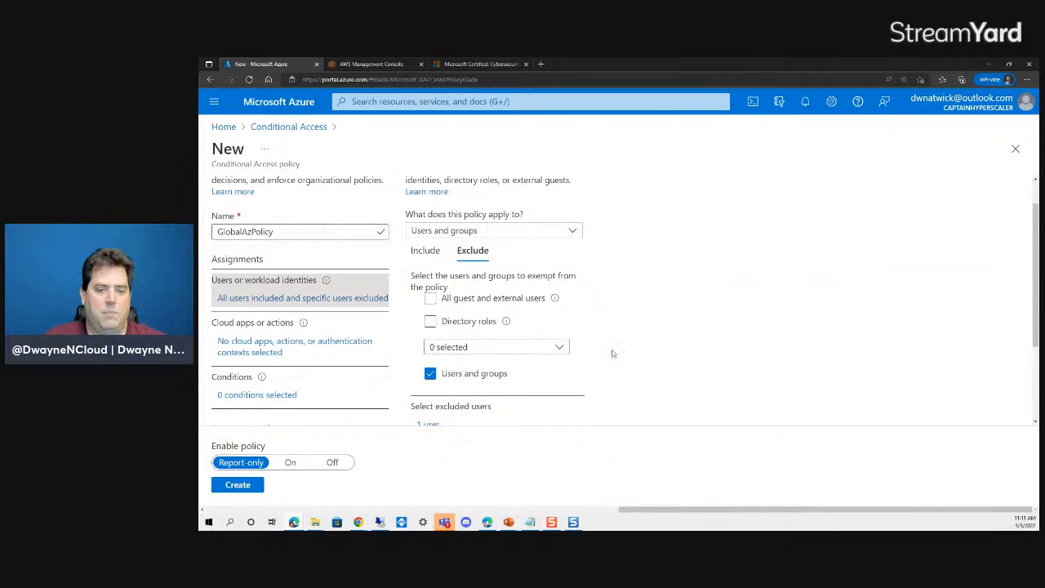
scroll(612, 347, down, 1)
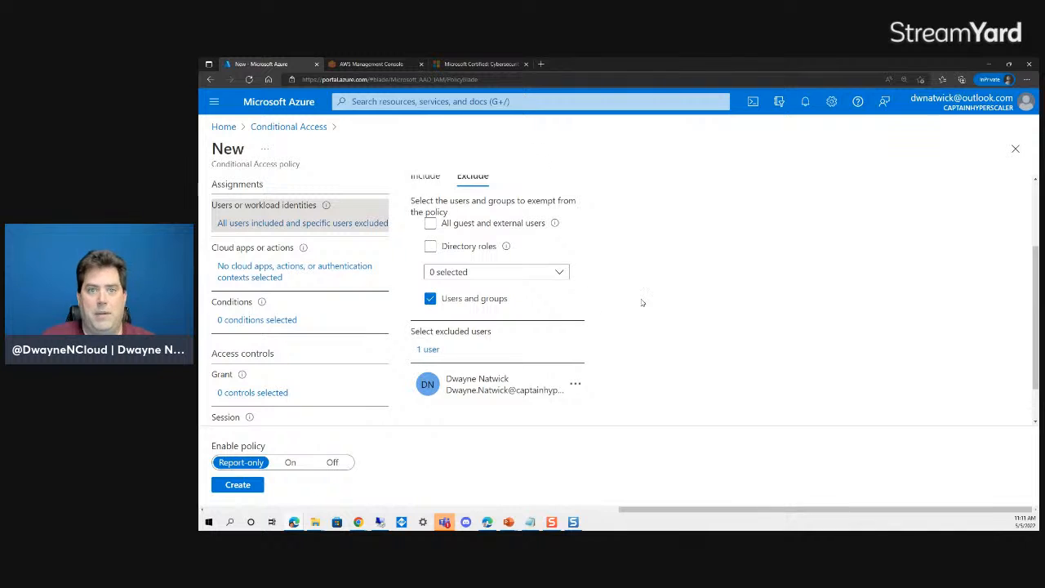
scroll(660, 269, up, 3)
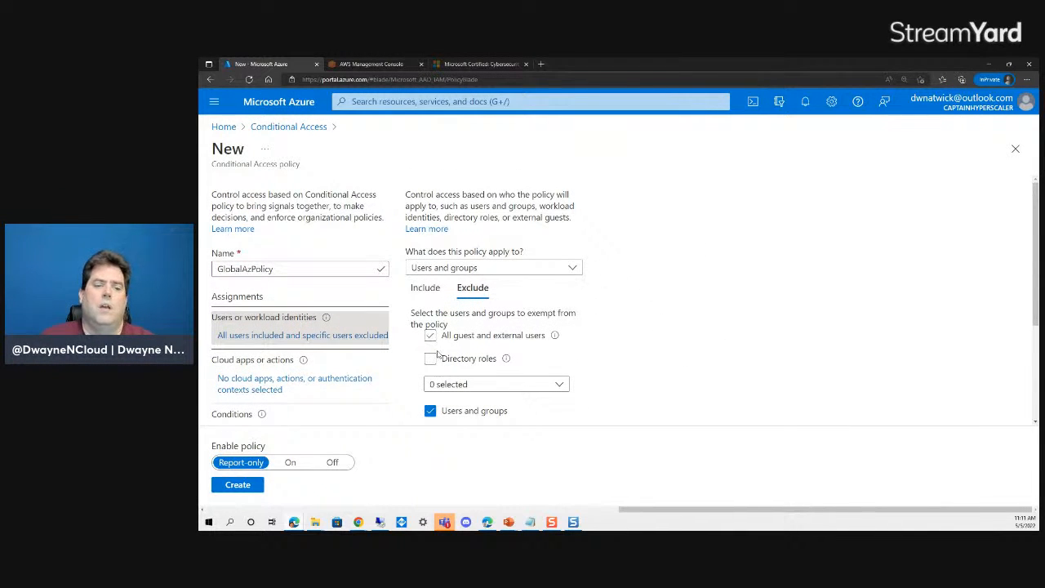
- Limit the policy's cloud apps to Office 365 and Microsoft Stream
click(424, 287)
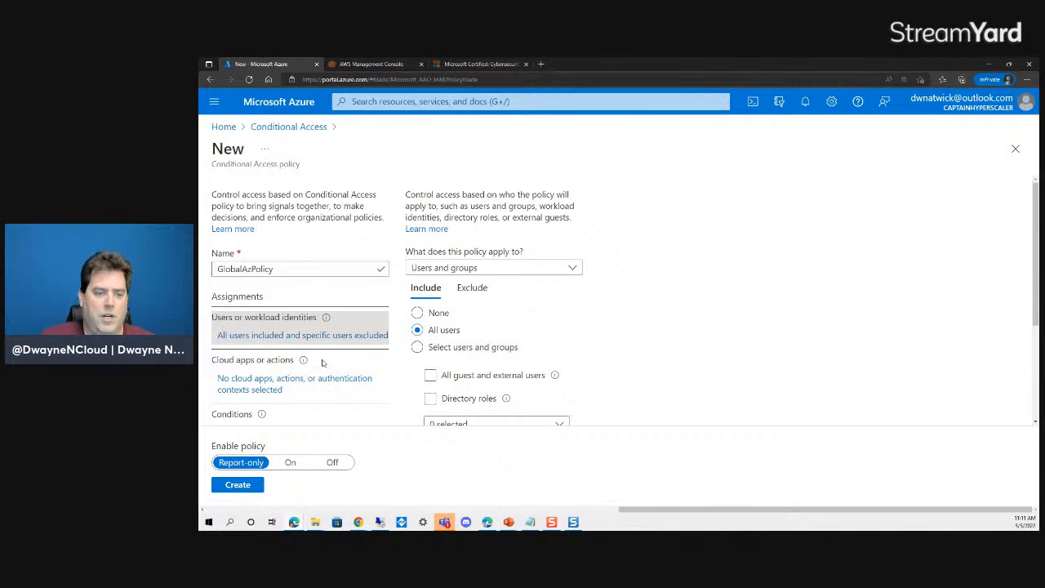
scroll(263, 373, down, 1)
click(251, 309)
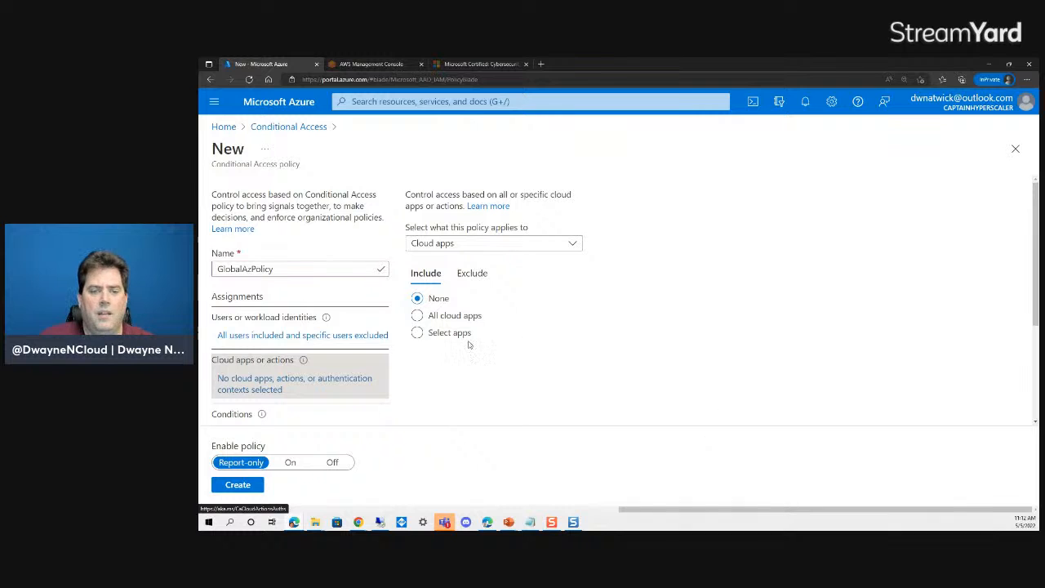
click(417, 333)
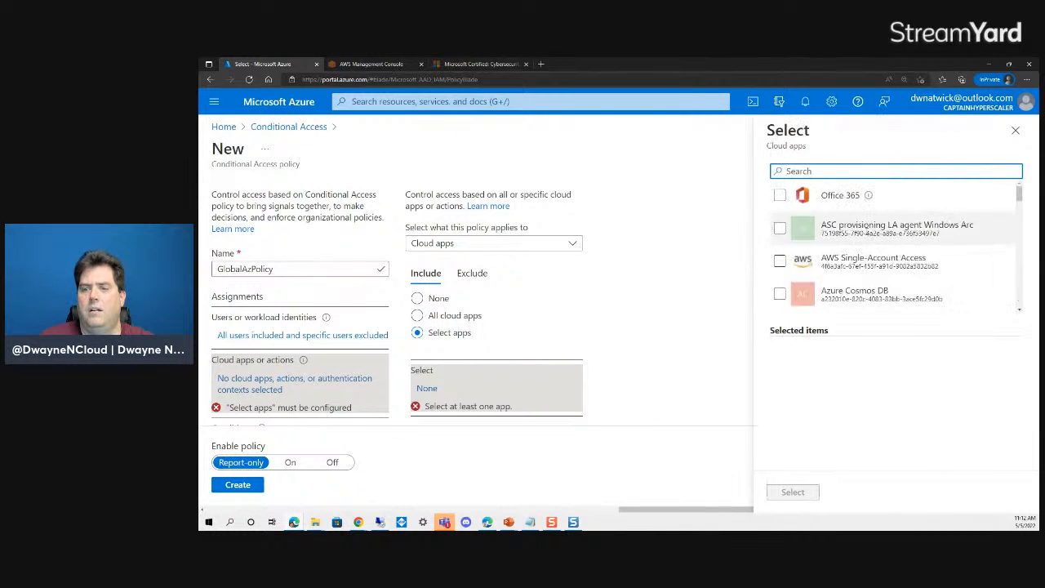
click(849, 196)
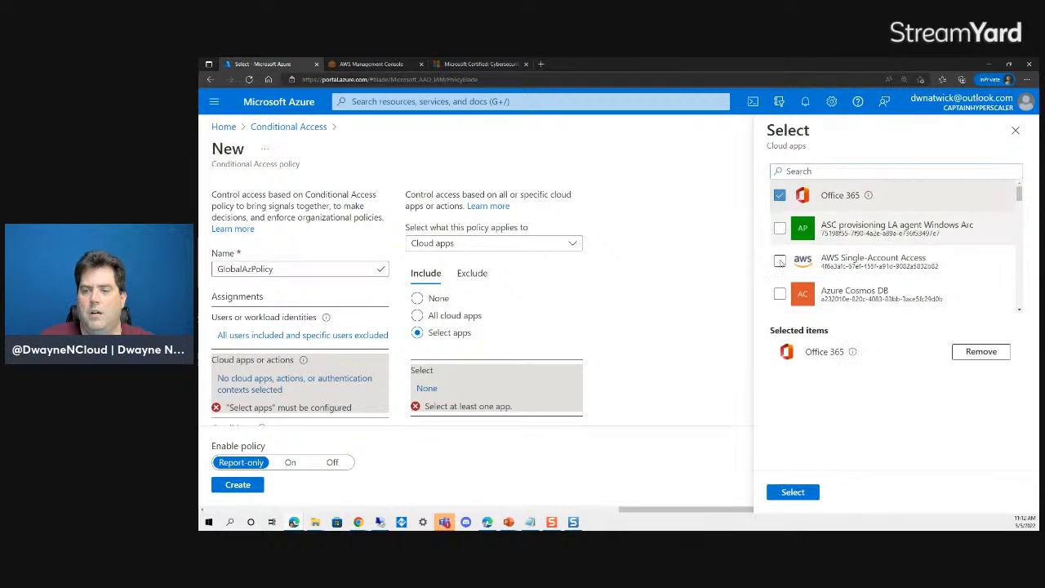
scroll(871, 245, down, 5)
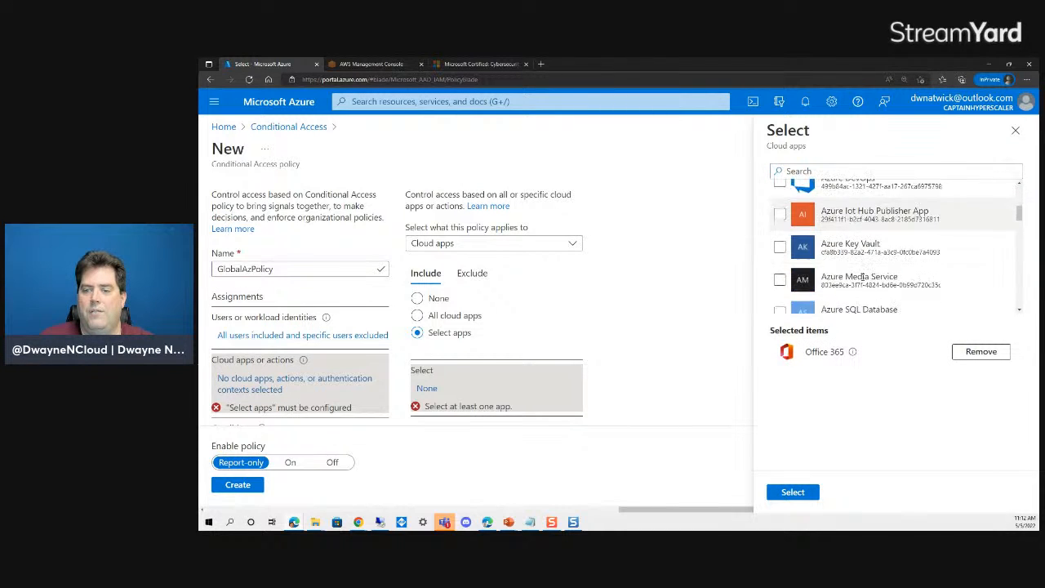
scroll(863, 282, down, 5)
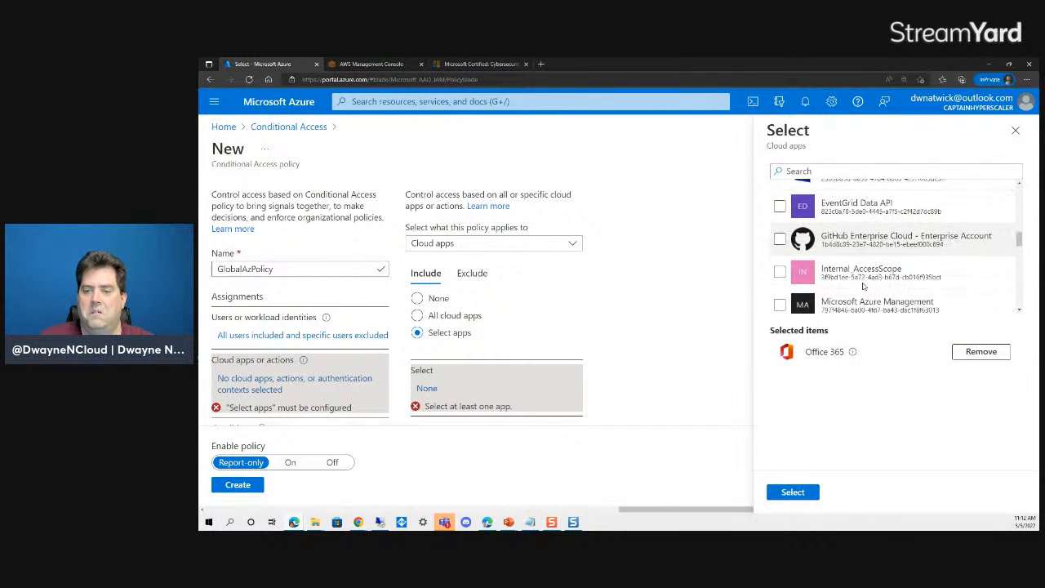
scroll(862, 284, down, 3)
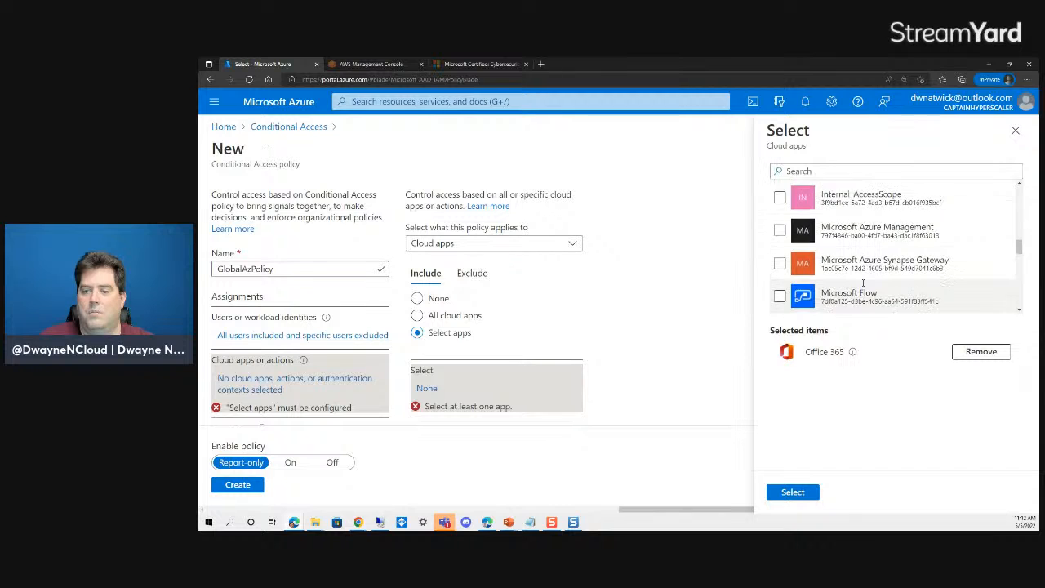
scroll(862, 283, down, 3)
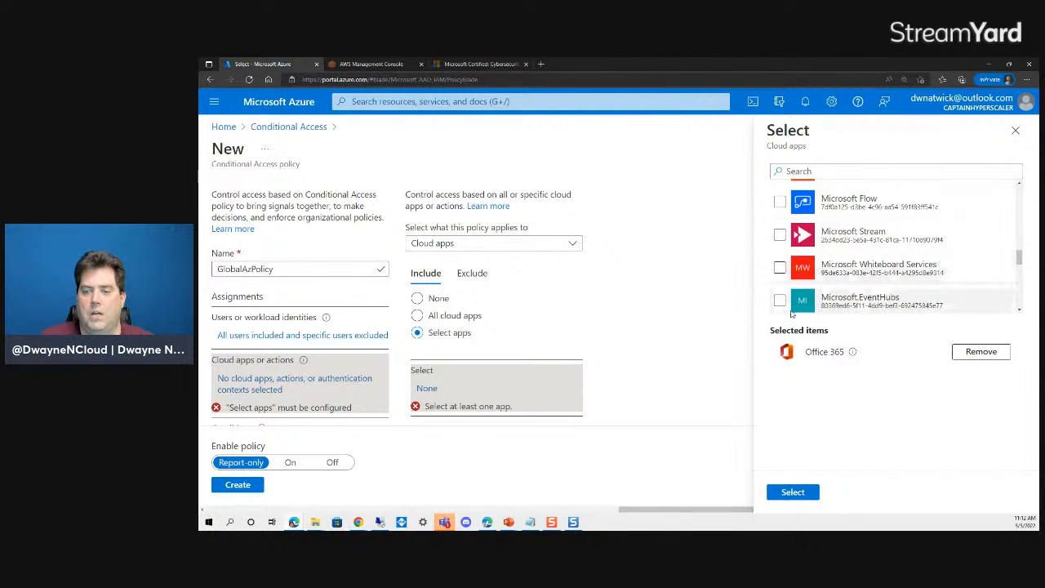
click(780, 234)
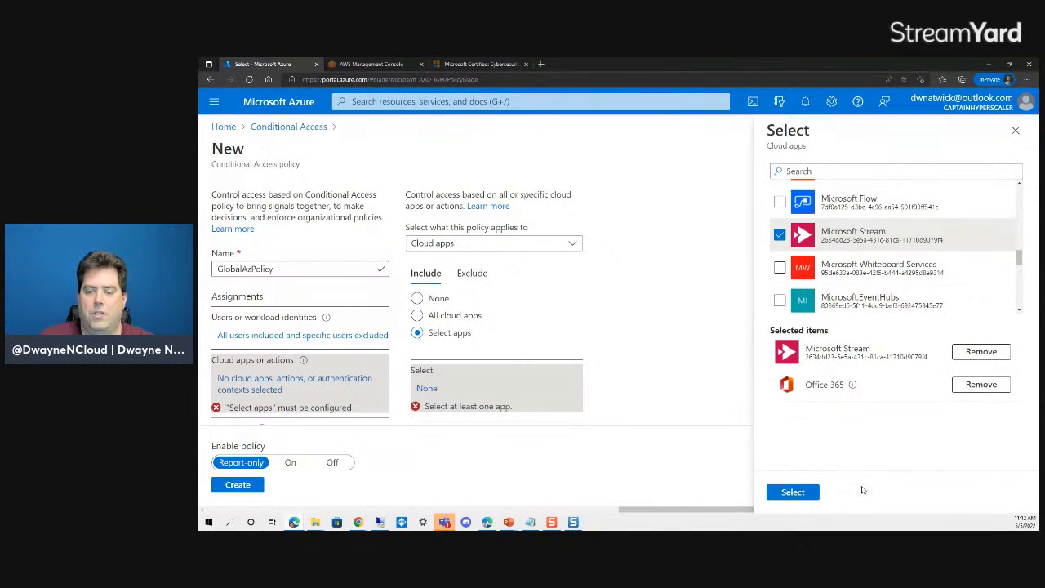
click(785, 492)
- Bring up the policy's Conditions settings
scroll(622, 301, down, 2)
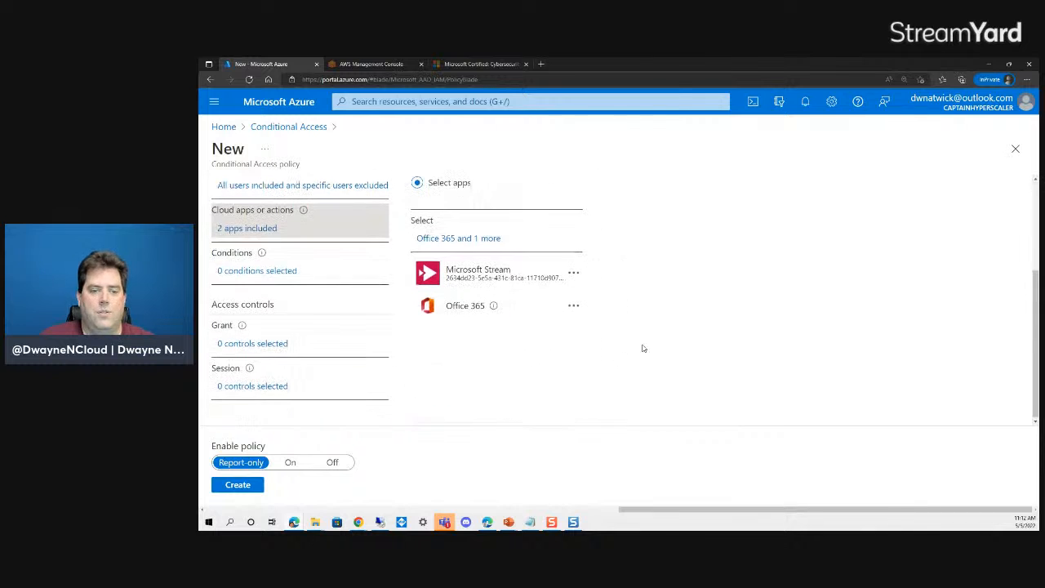
scroll(399, 299, up, 1)
scroll(399, 299, up, 3)
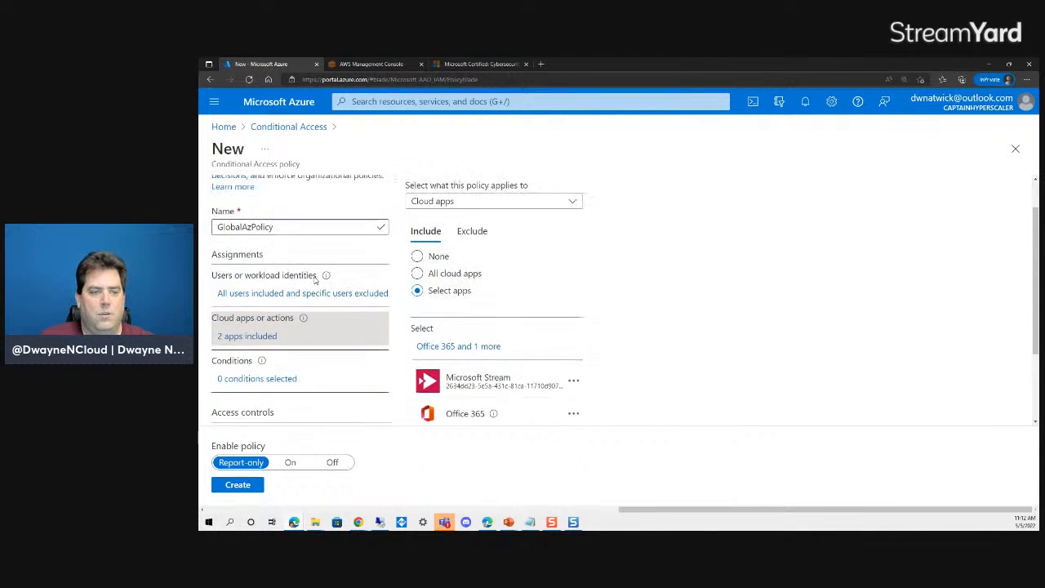
scroll(327, 319, down, 3)
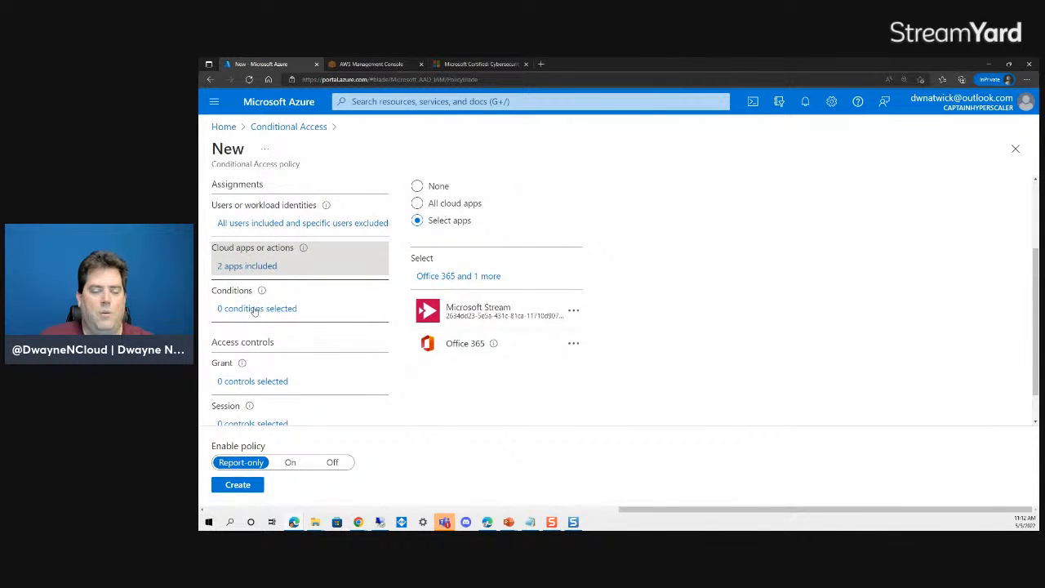
click(255, 308)
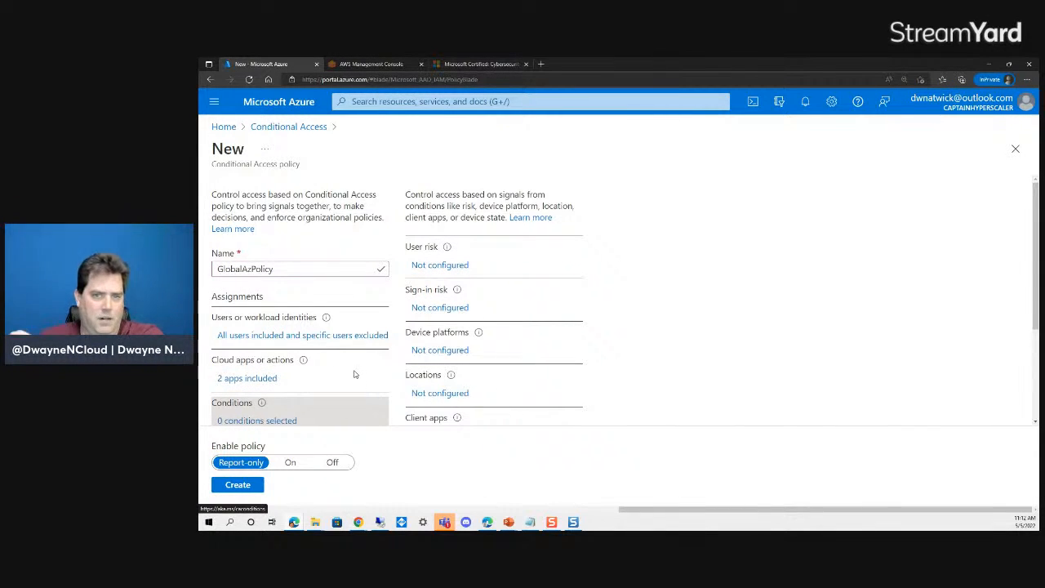
- Advance to the Conditional Access Policies diagram slide, then restore and maximize the Azure portal window
click(989, 64)
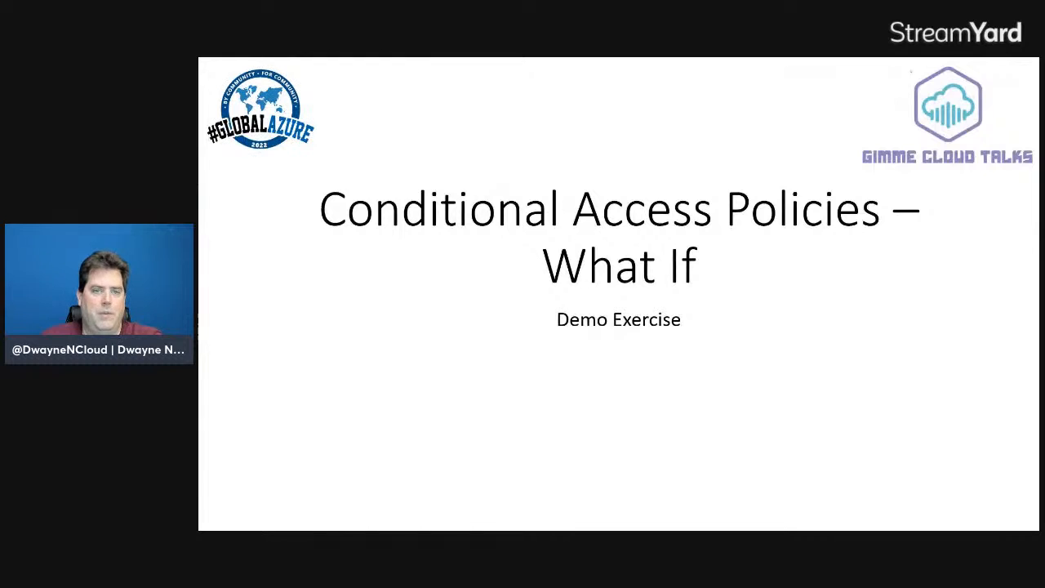
click(475, 279)
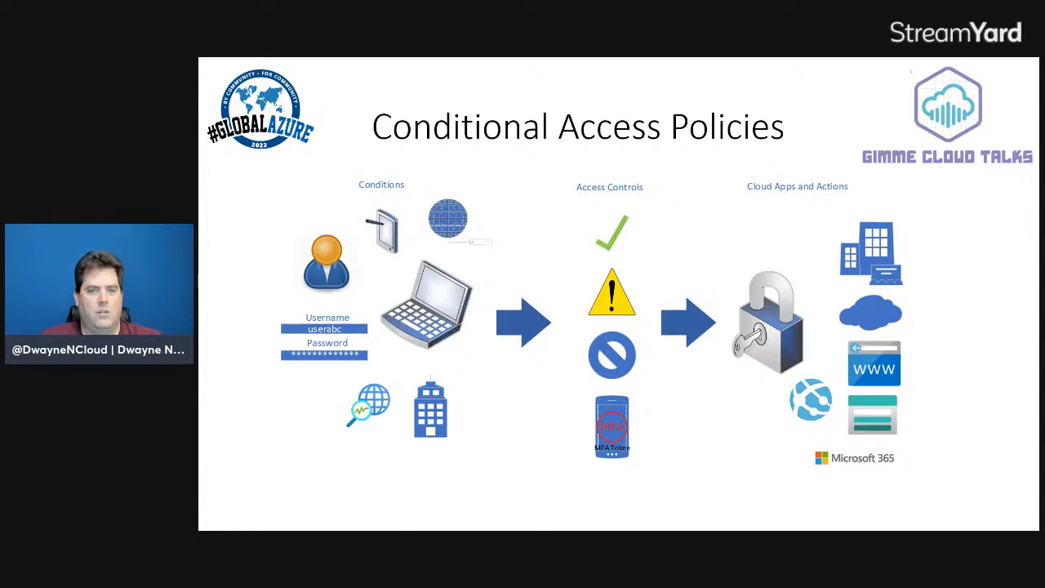
drag(199, 102, 704, 83)
click(876, 80)
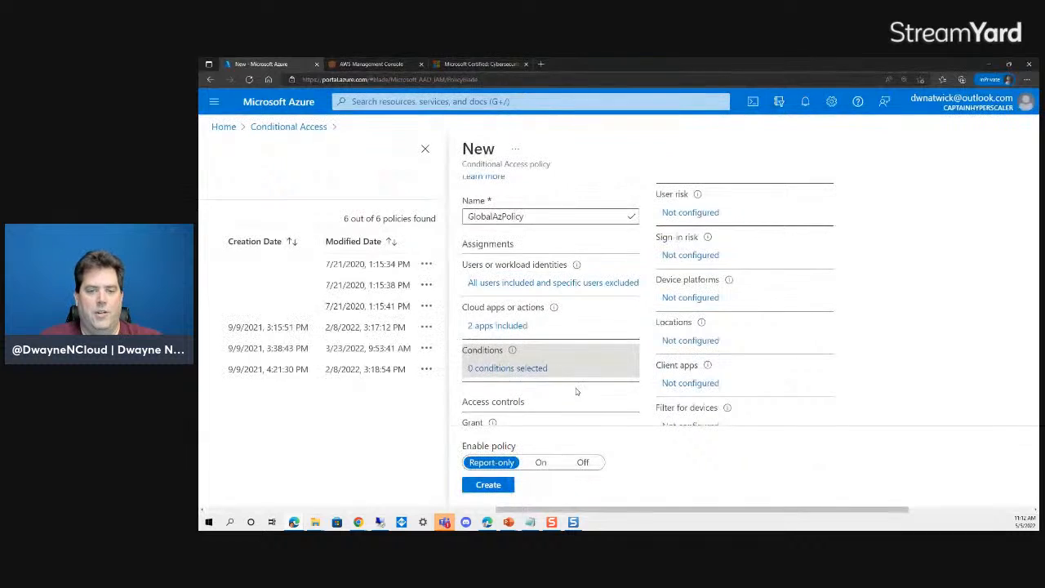
drag(678, 511, 796, 504)
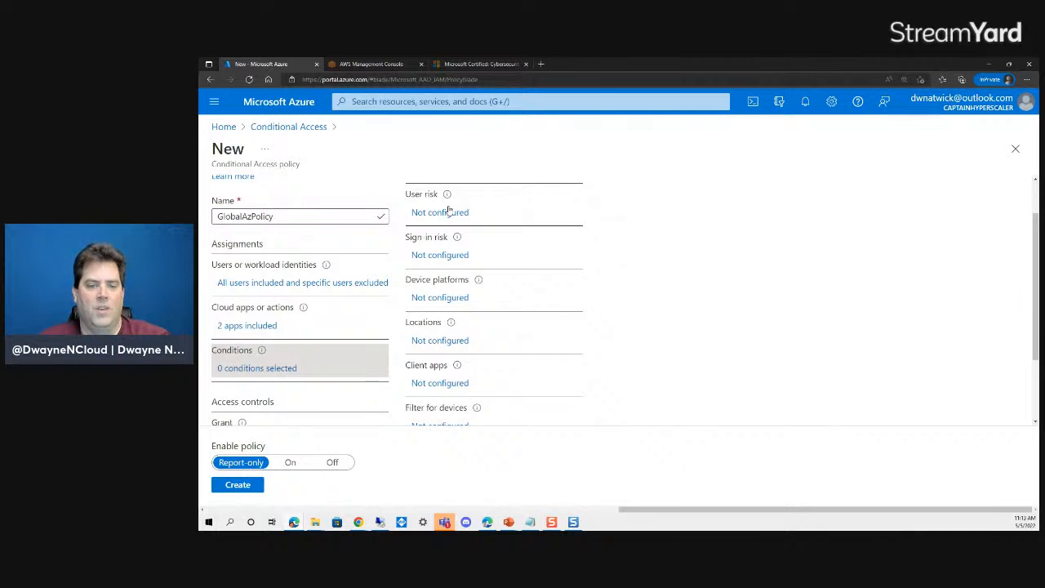
scroll(478, 278, down, 2)
scroll(480, 323, up, 2)
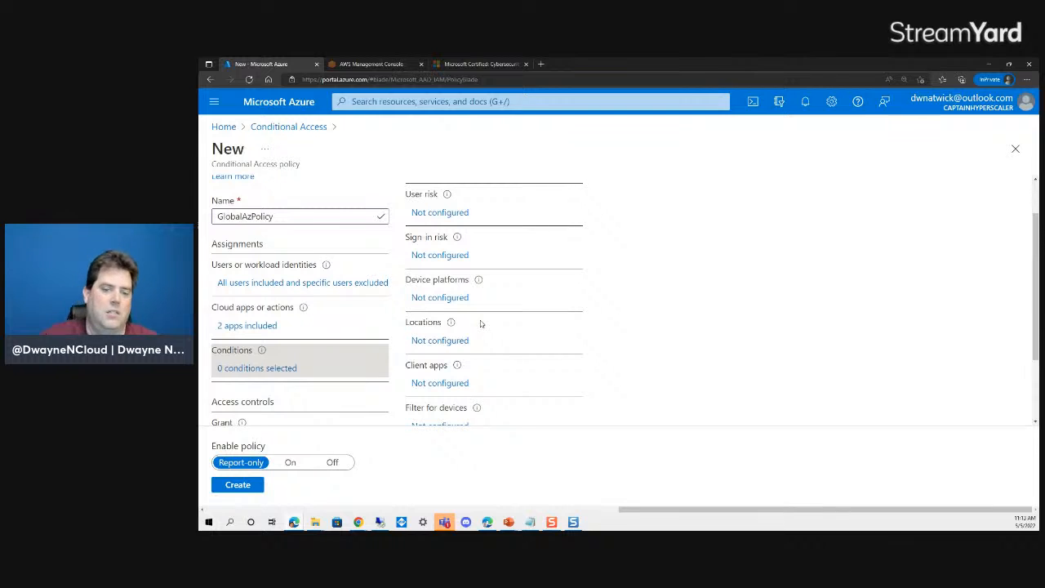
scroll(463, 408, down, 2)
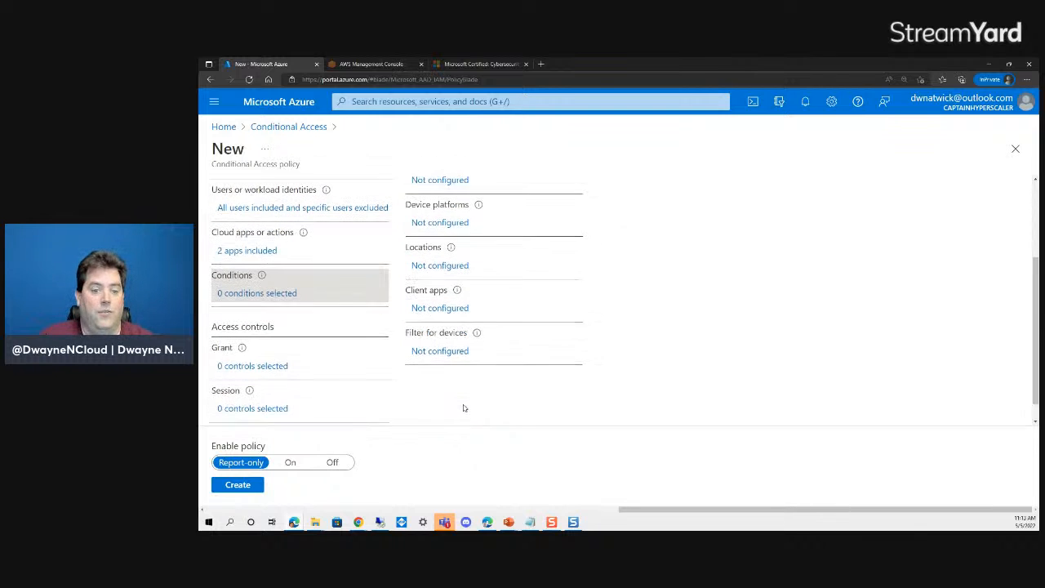
click(439, 351)
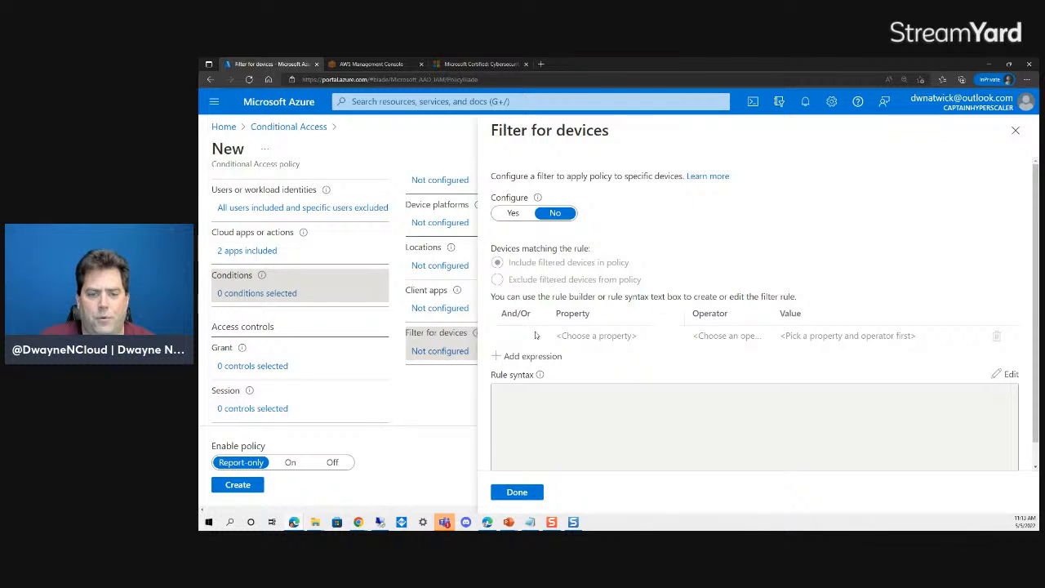
click(511, 212)
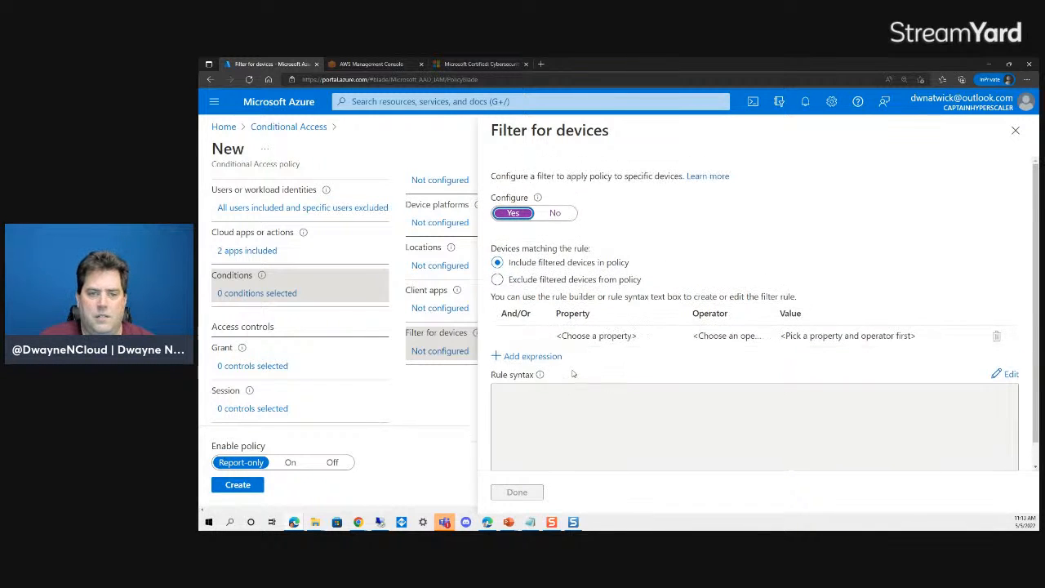
click(560, 213)
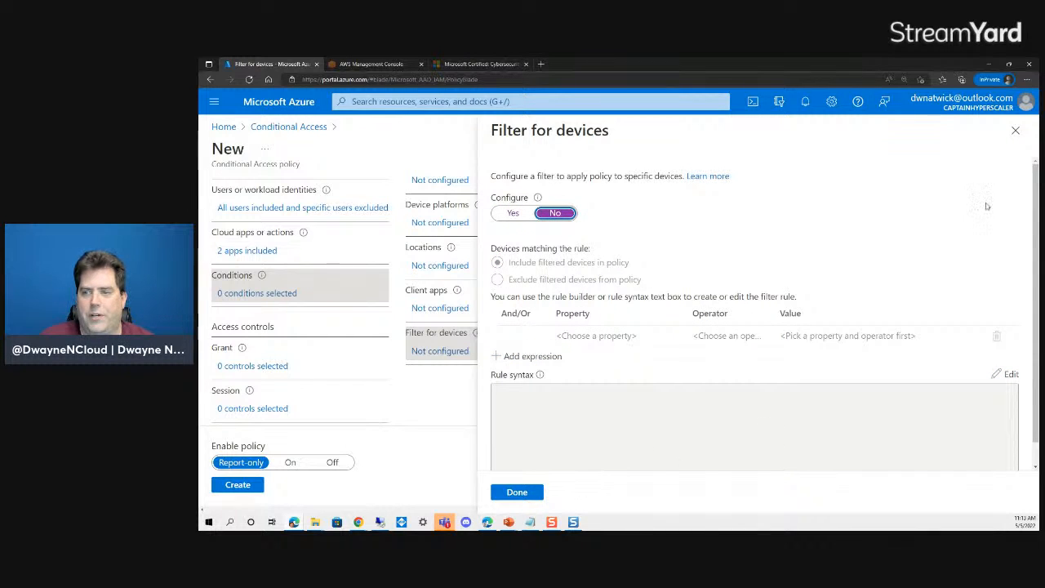
click(1016, 132)
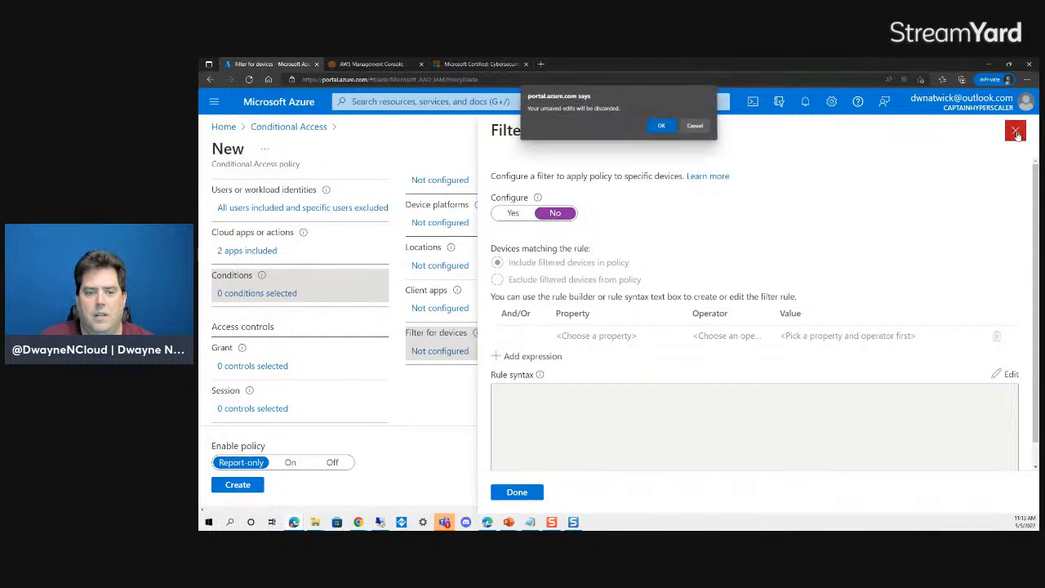
click(661, 126)
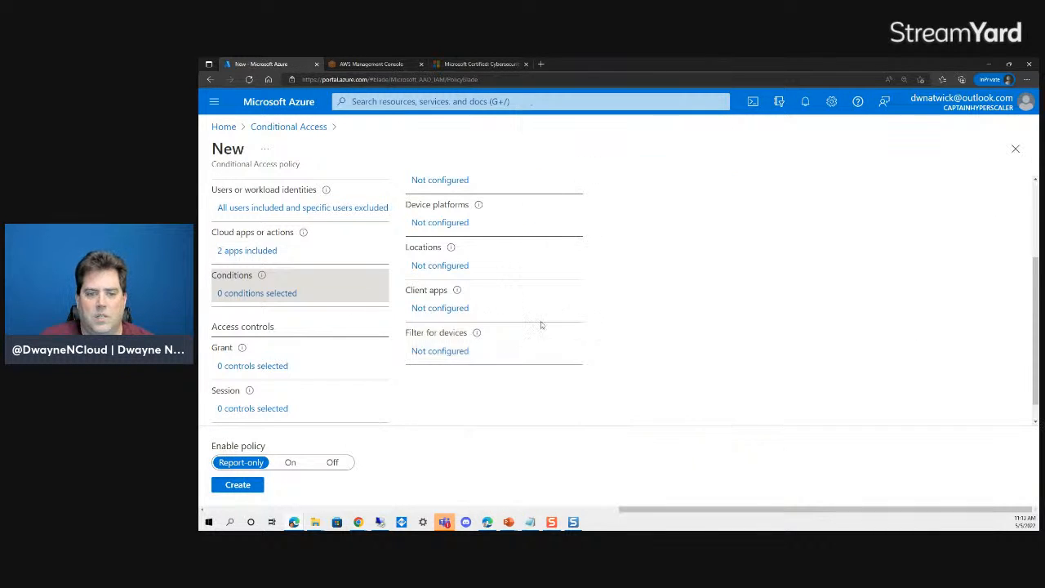
- Turn on the Device platforms condition with only iOS included
click(439, 225)
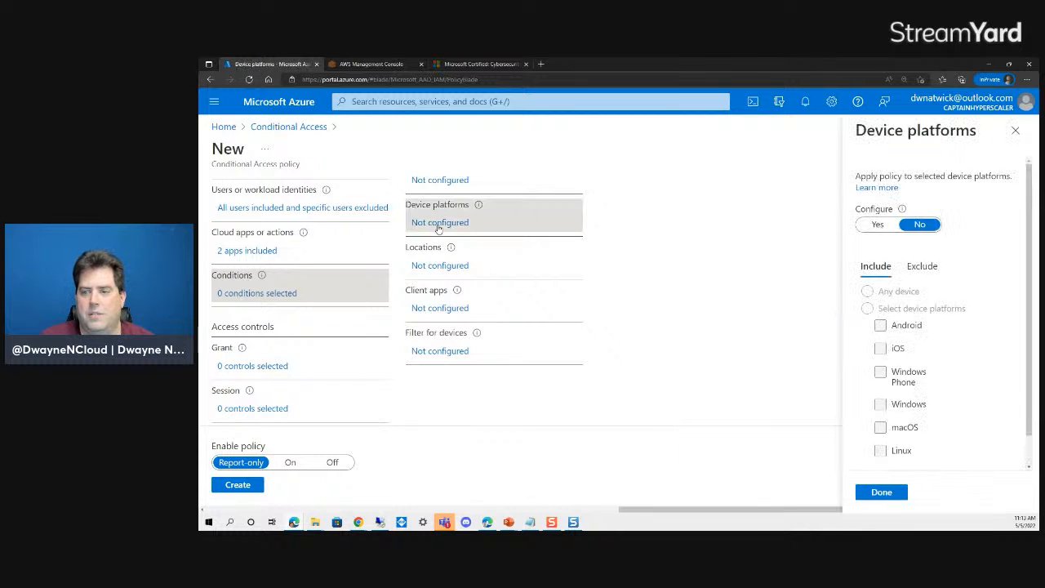
click(877, 225)
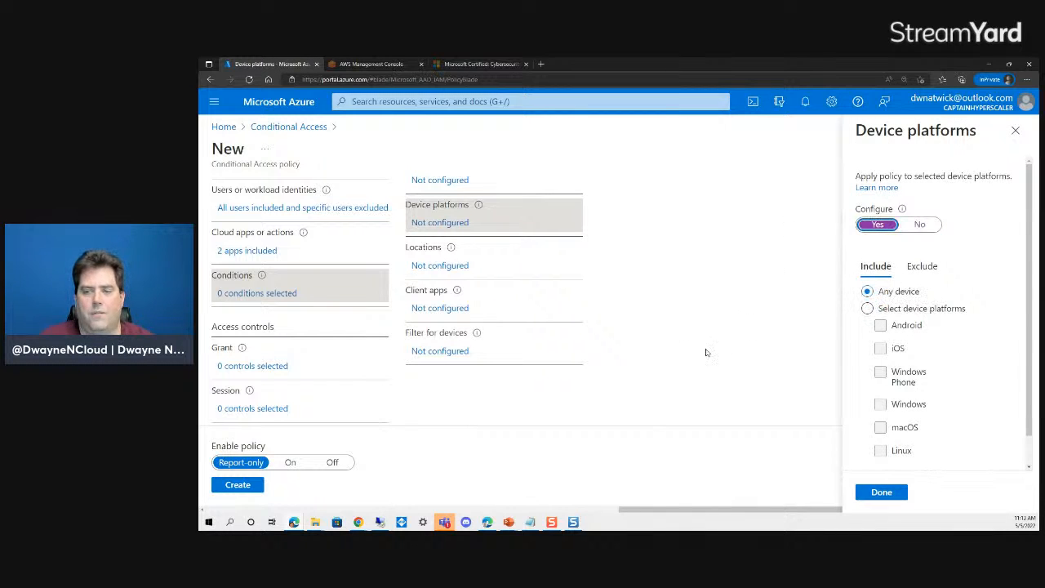
click(867, 307)
click(879, 348)
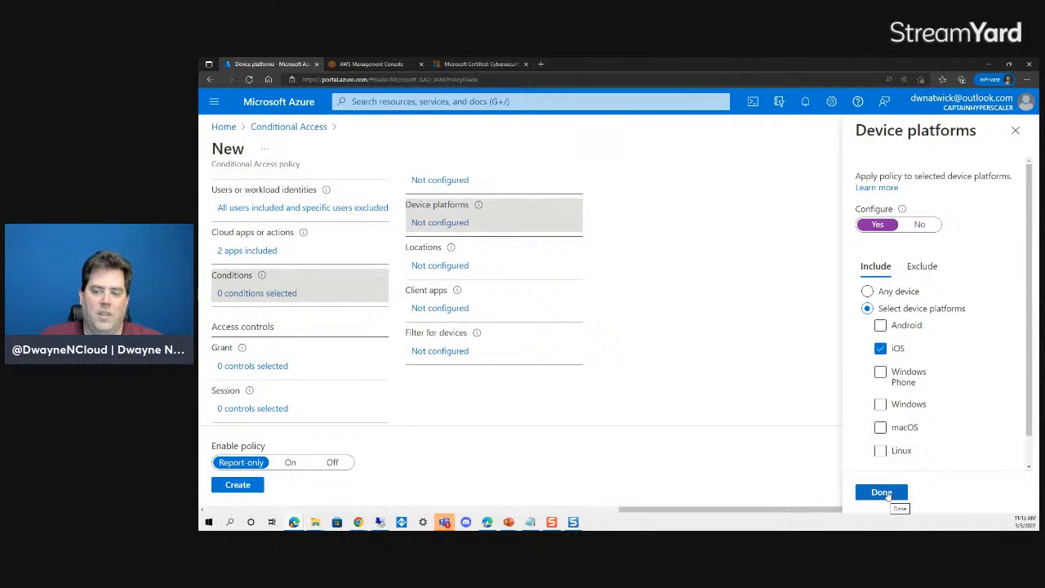
scroll(925, 360, down, 1)
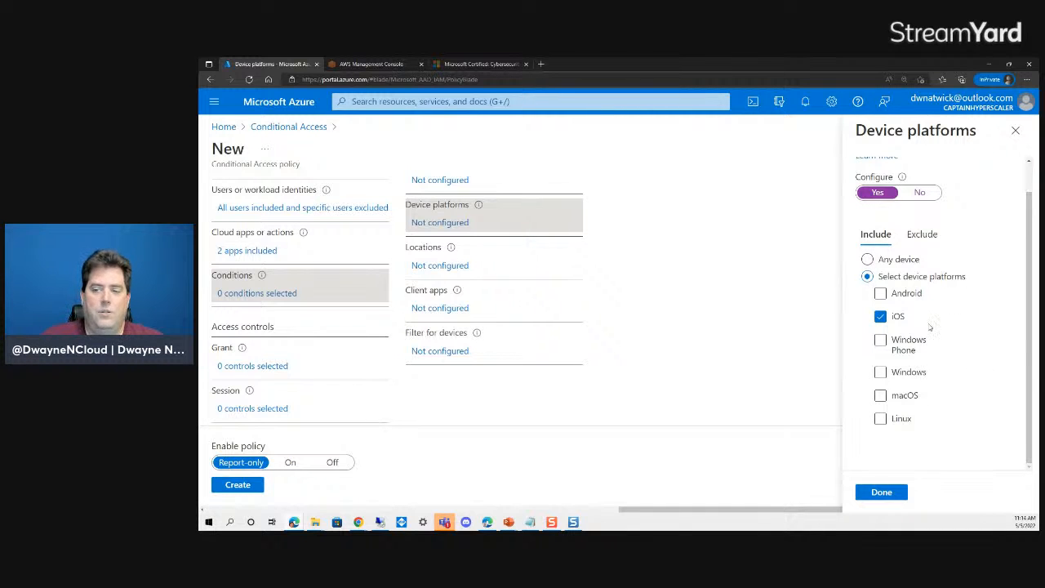
click(881, 492)
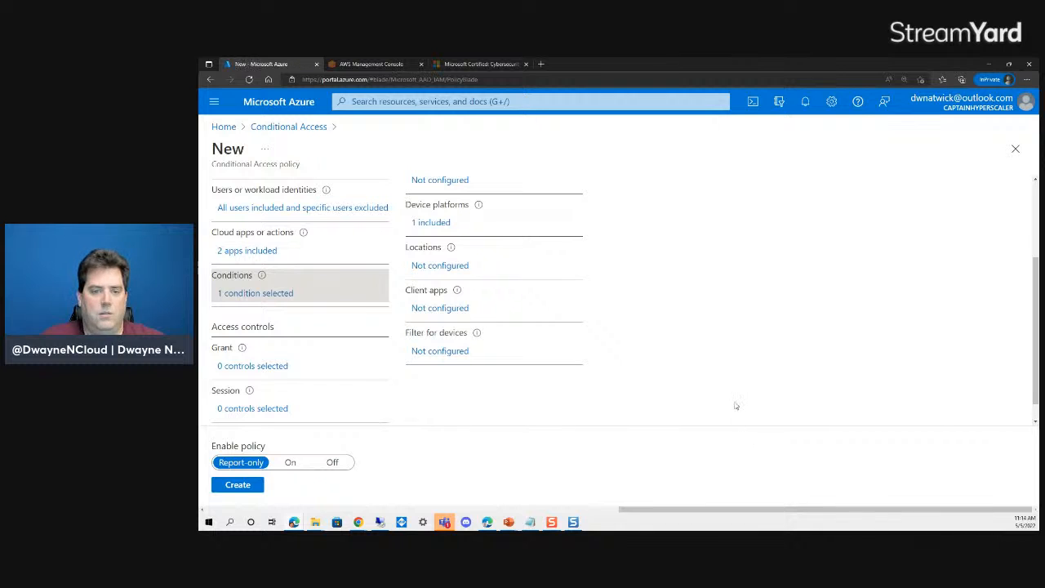
- Exclude the Company headquarters named location in the Locations condition
scroll(434, 279, up, 3)
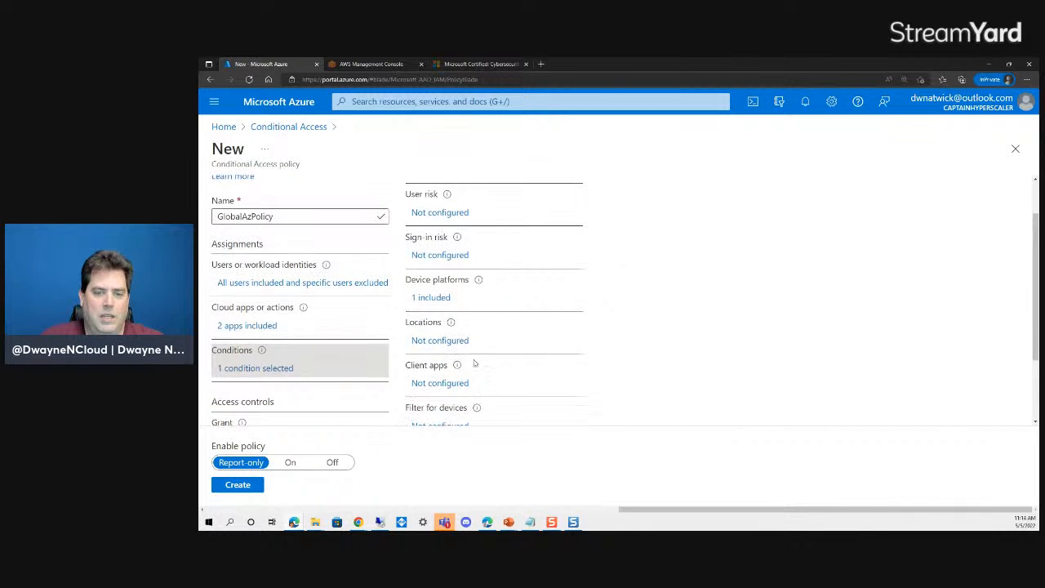
click(426, 340)
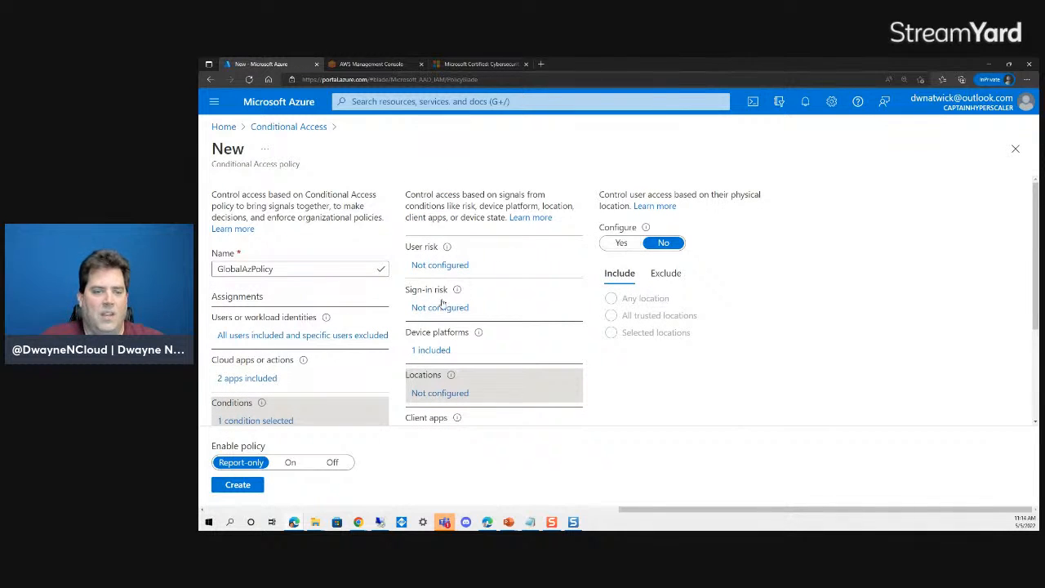
click(665, 272)
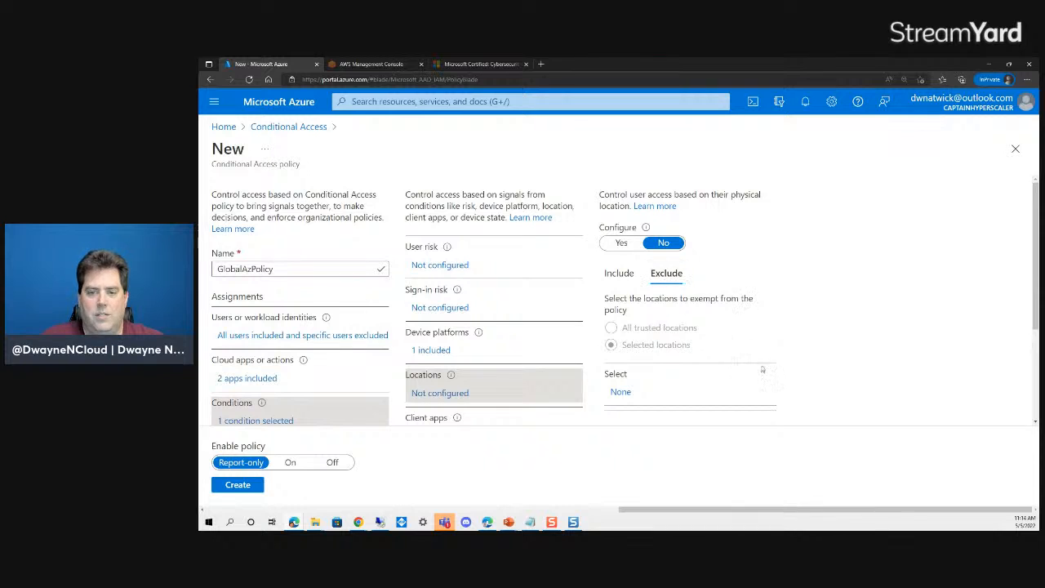
click(621, 242)
click(642, 390)
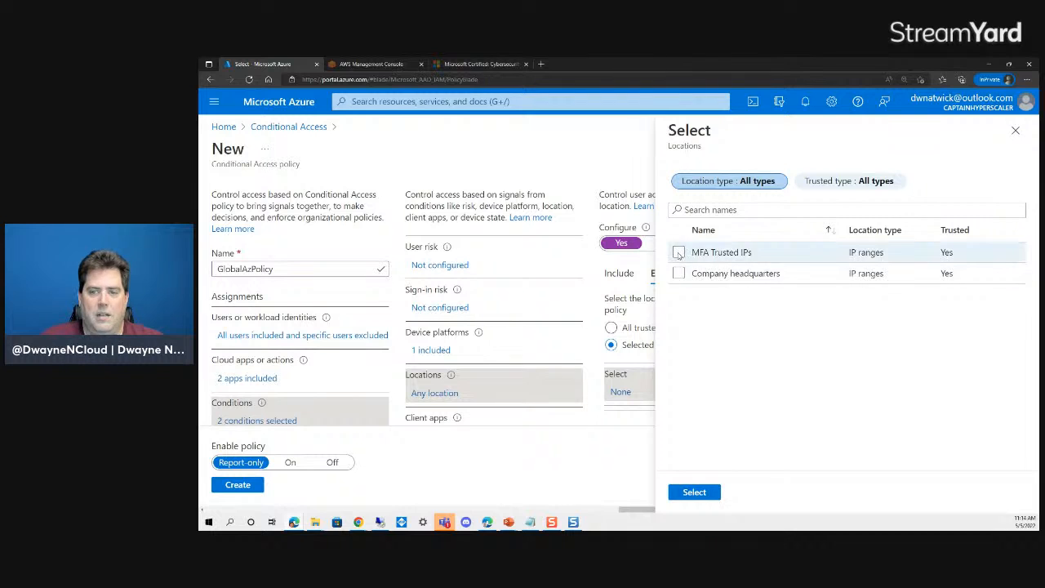
click(679, 273)
click(694, 492)
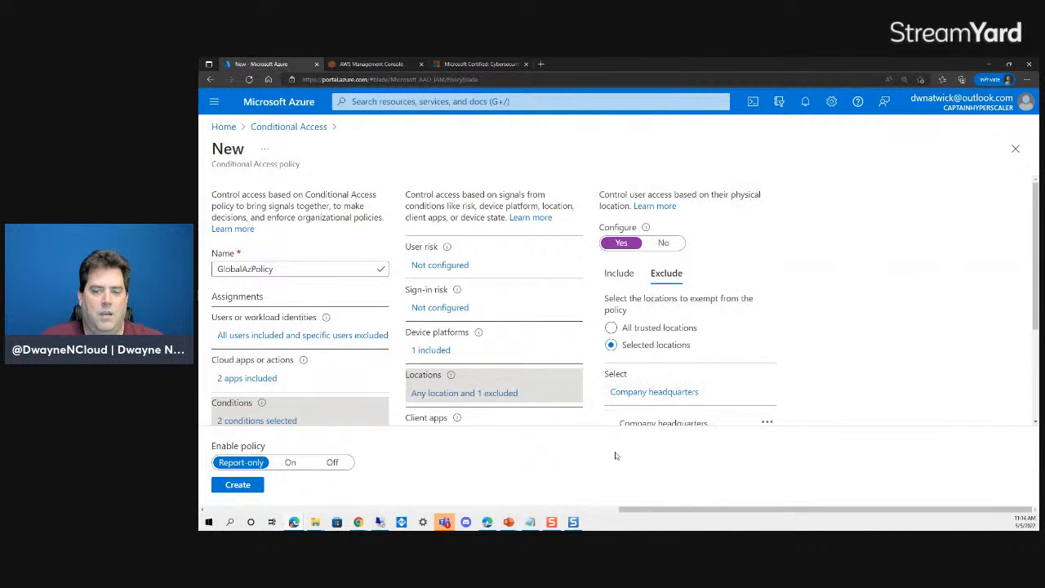
- Open the User risk condition settings
scroll(800, 318, down, 2)
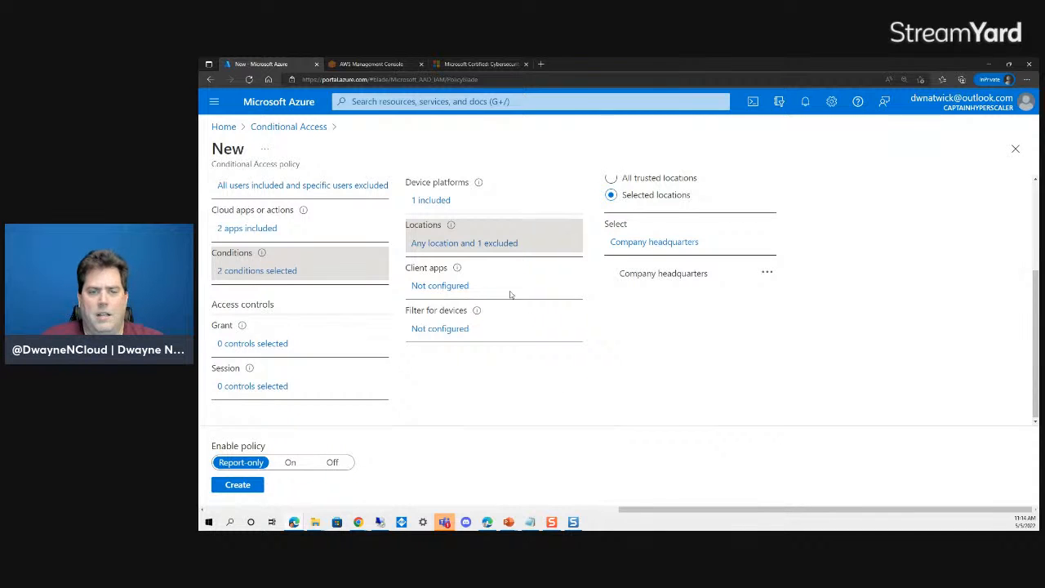
scroll(477, 301, up, 2)
scroll(439, 335, up, 1)
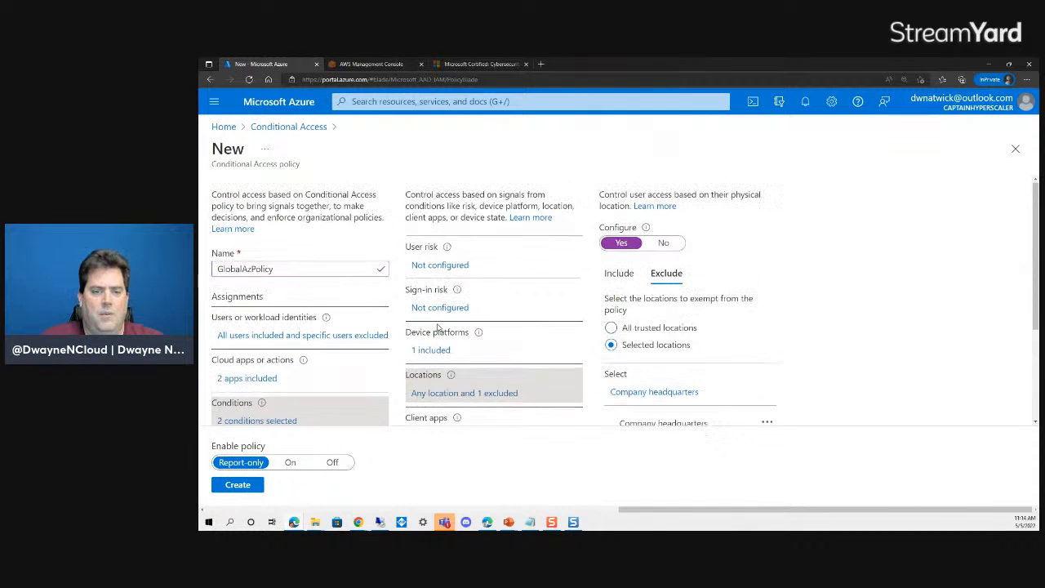
click(433, 266)
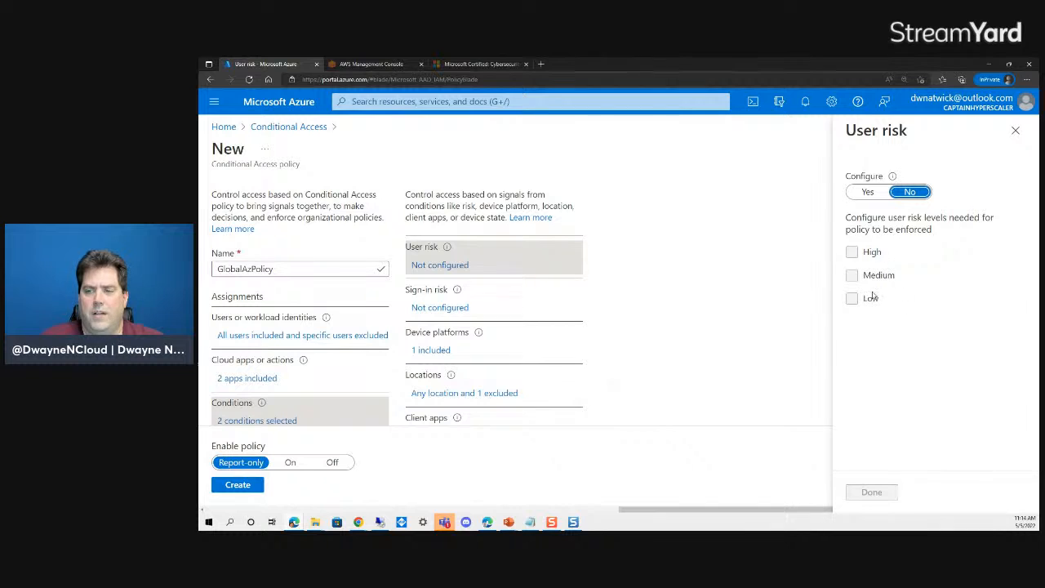
- Turn on the User risk condition with High and Medium levels included
click(866, 192)
click(851, 252)
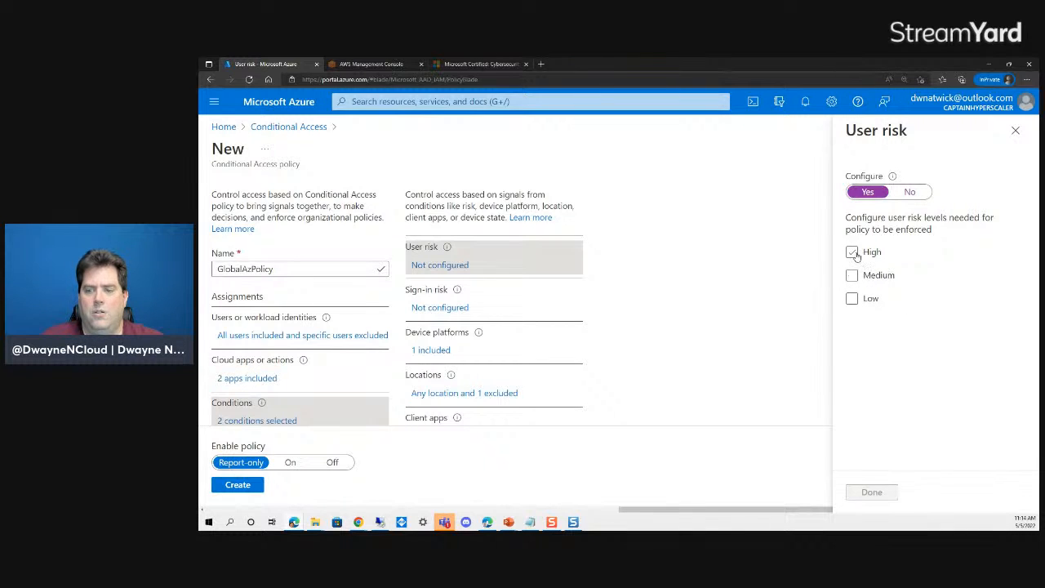
click(852, 276)
click(871, 492)
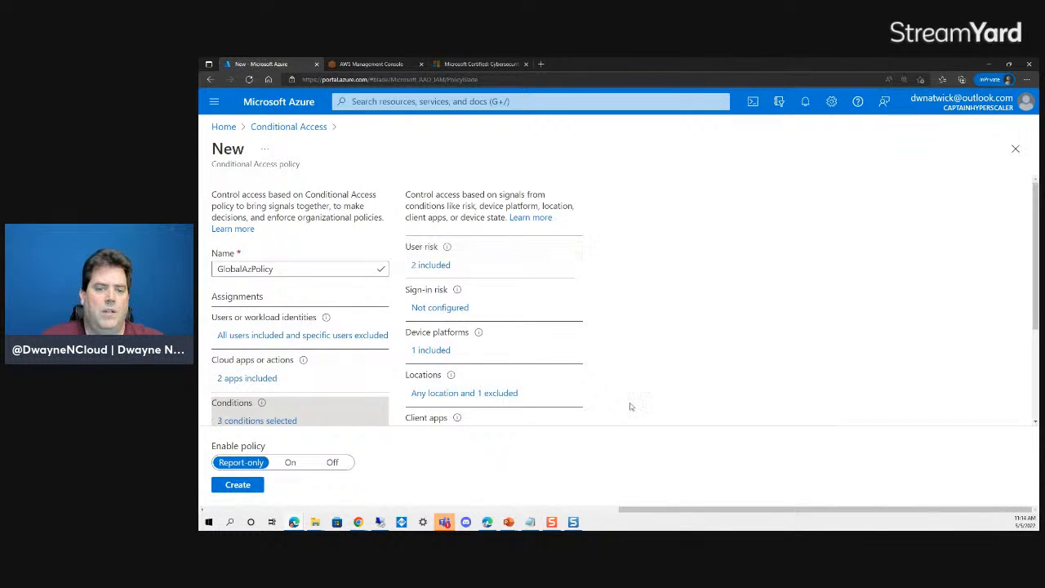
- Turn on the Sign-in risk condition with High and Medium levels included
click(430, 307)
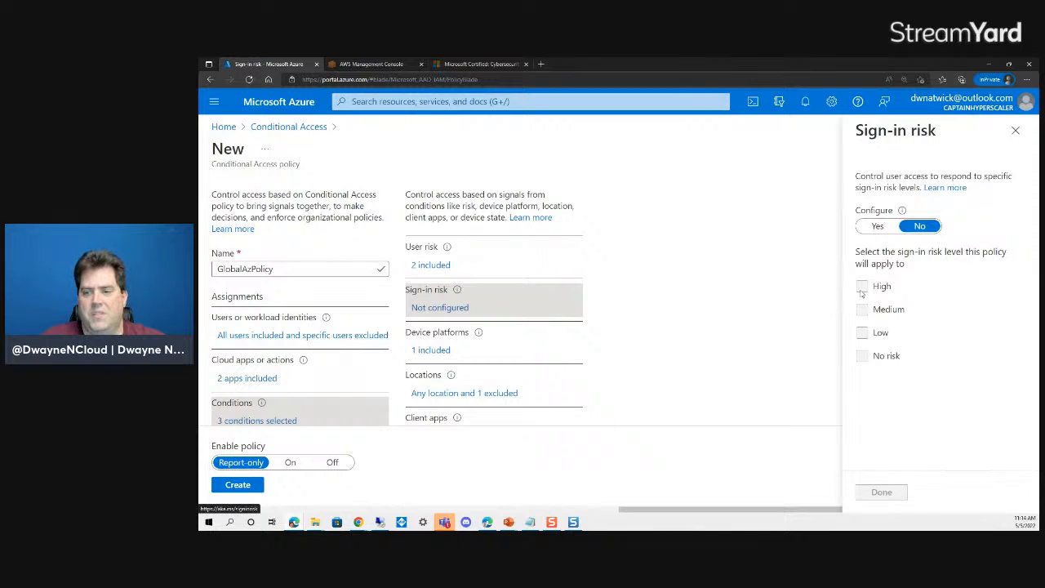
click(877, 226)
click(861, 286)
click(861, 309)
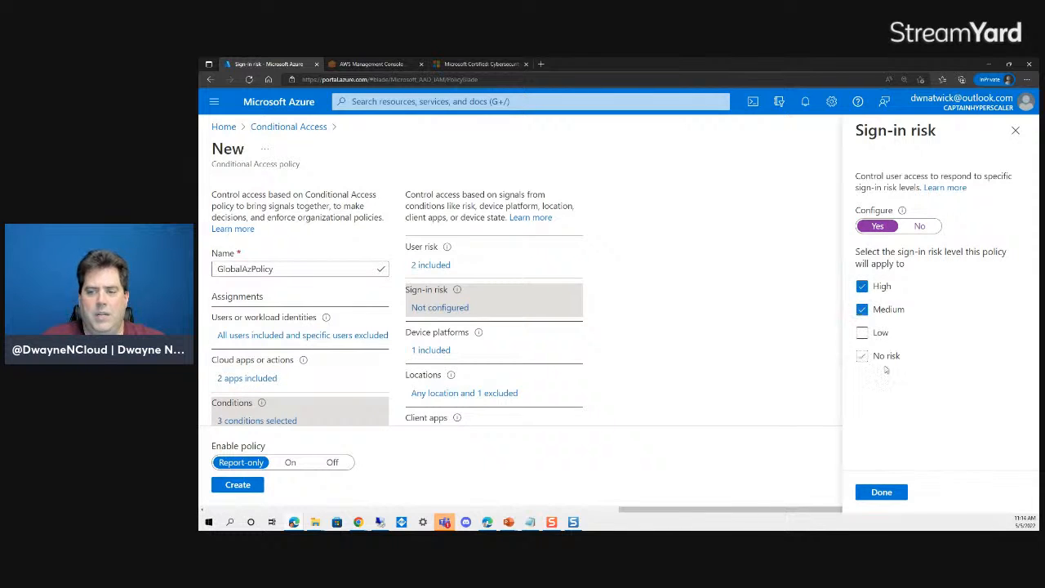
click(881, 491)
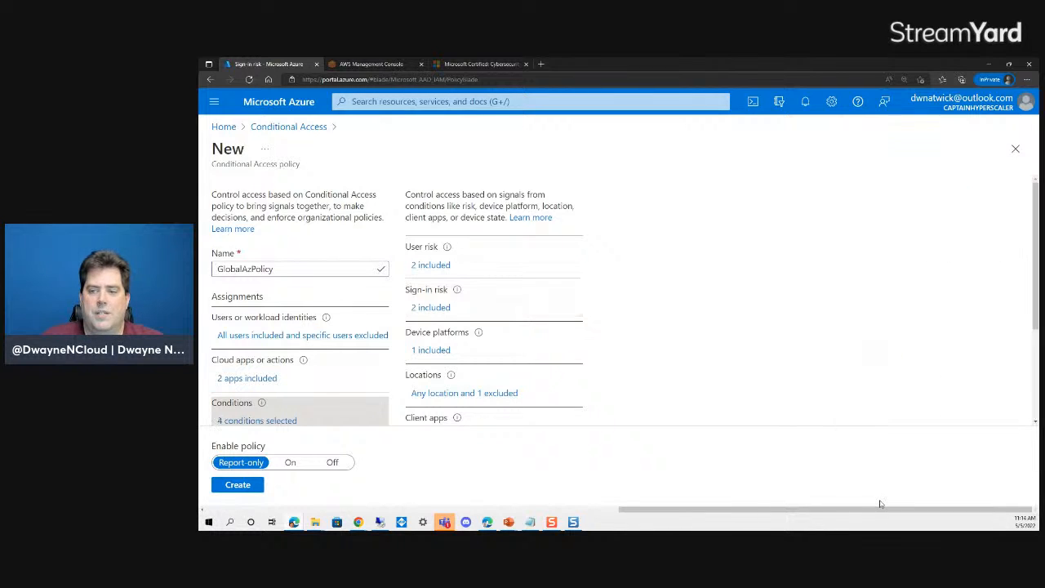
scroll(290, 380, down, 3)
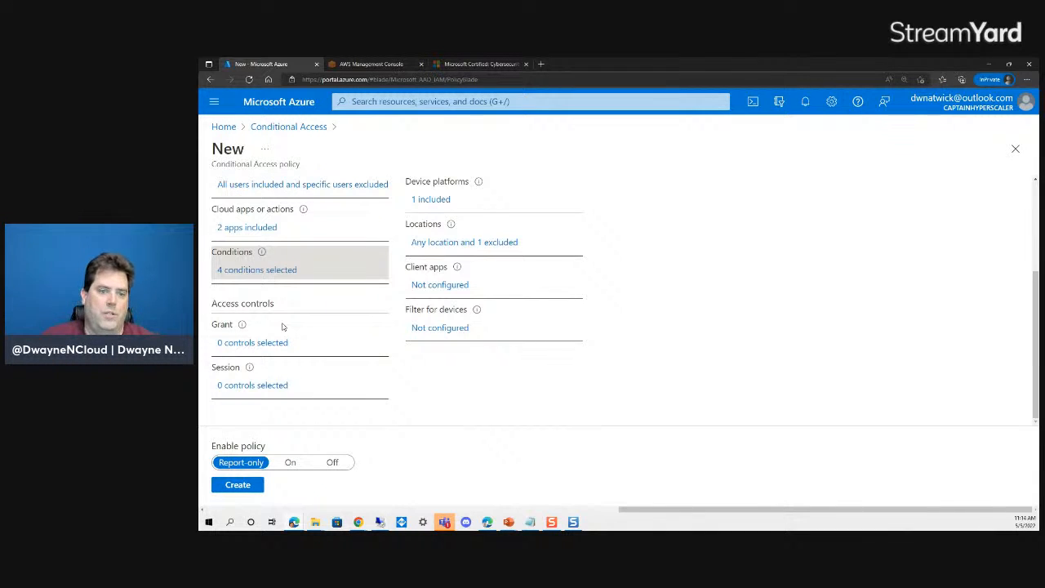
- Set Grant to Grant access requiring multi-factor authentication and a device marked as compliant
click(256, 344)
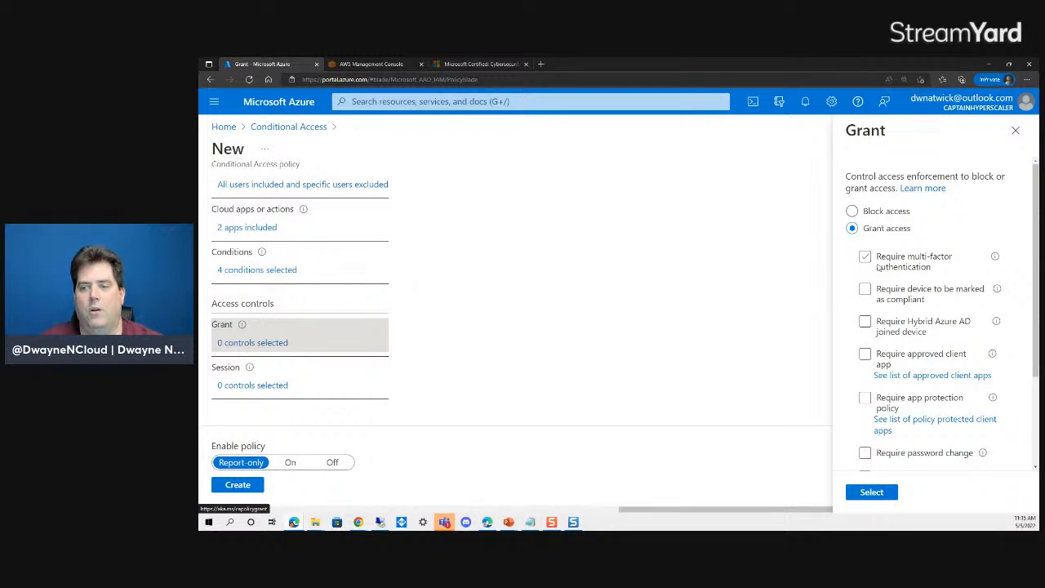
click(852, 211)
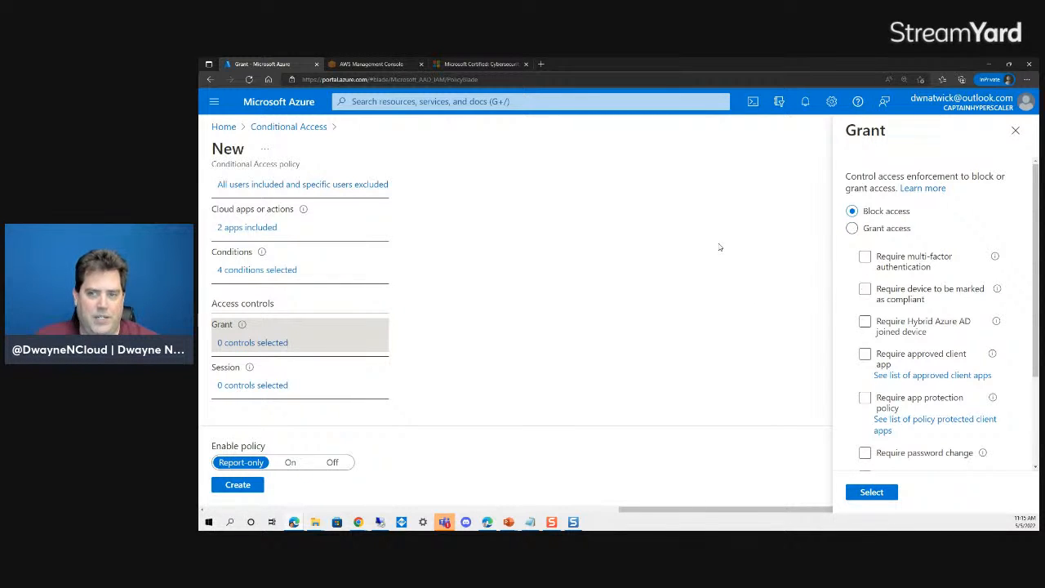
scroll(878, 254, down, 2)
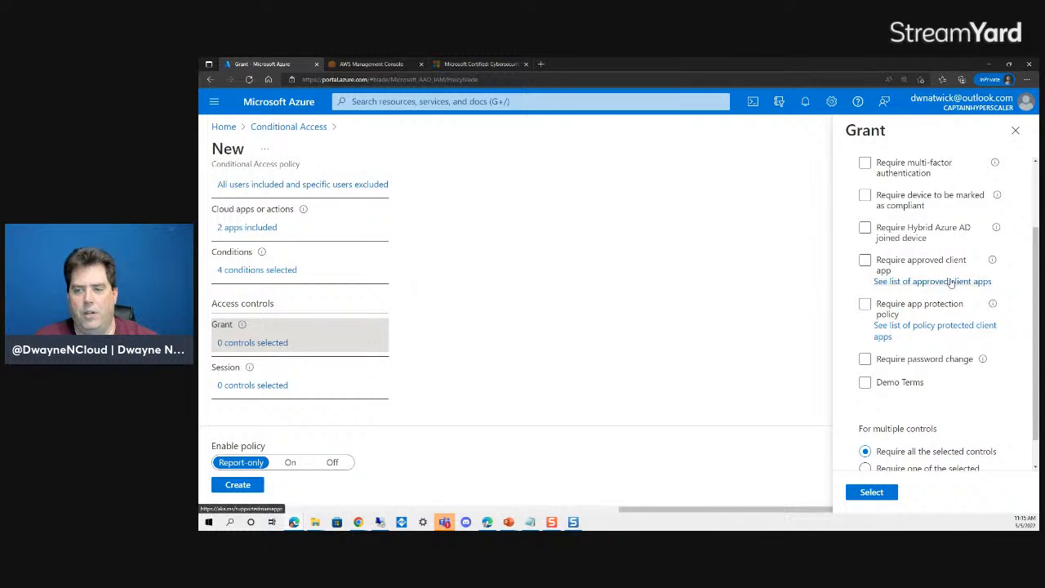
scroll(878, 255, up, 2)
click(851, 227)
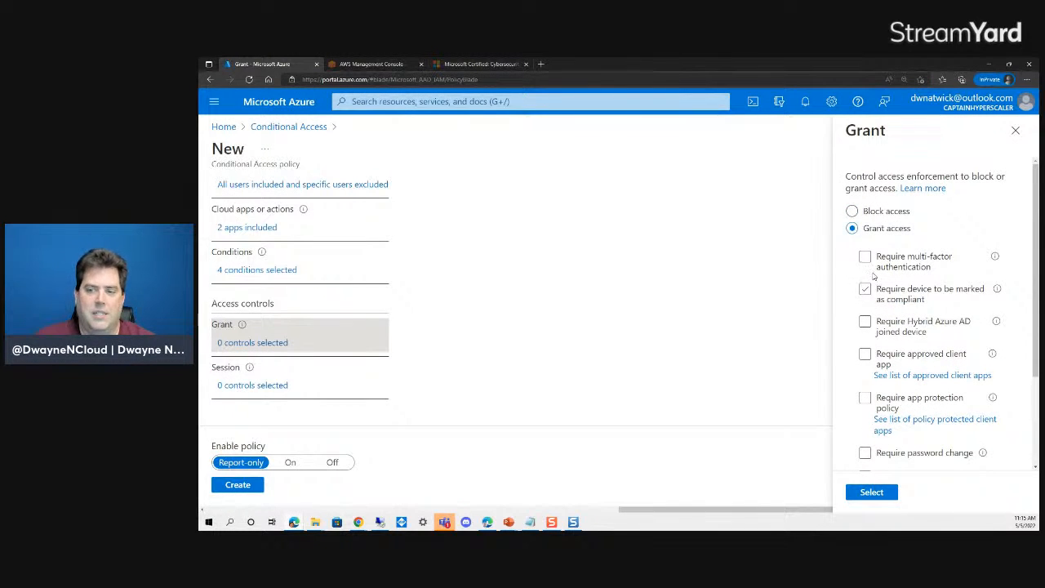
click(867, 257)
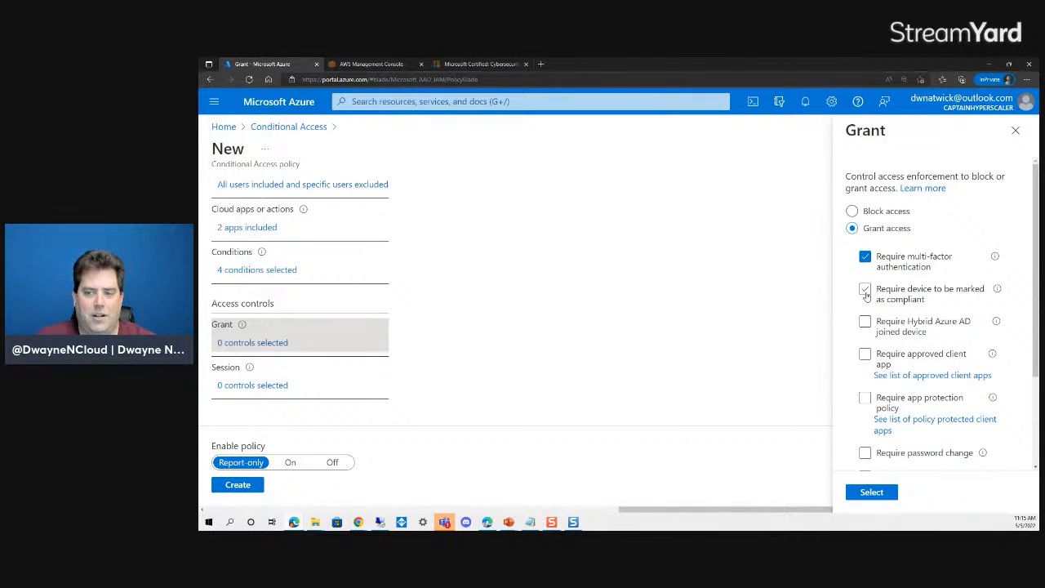
click(866, 289)
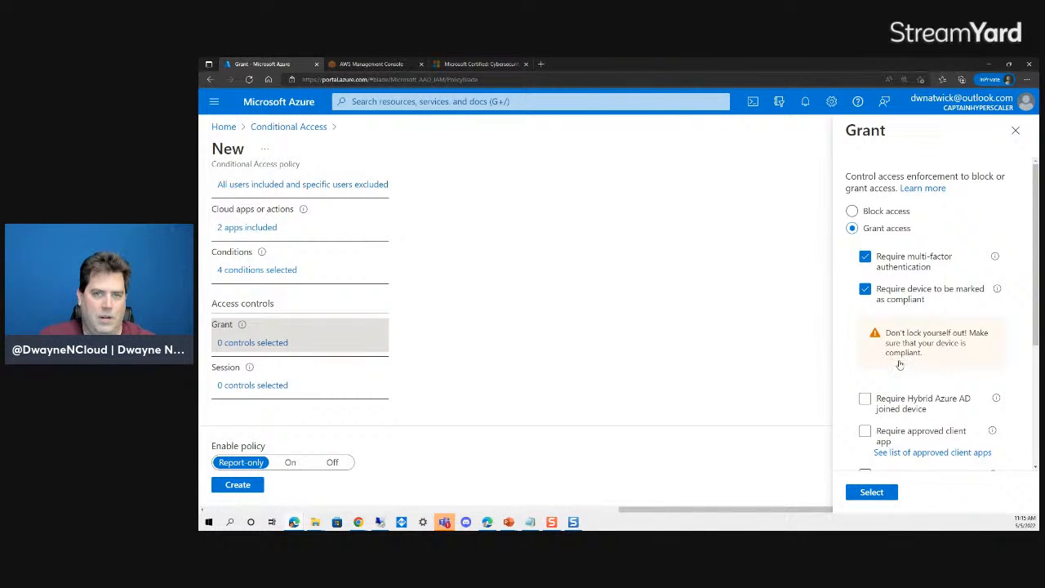
scroll(950, 423, down, 5)
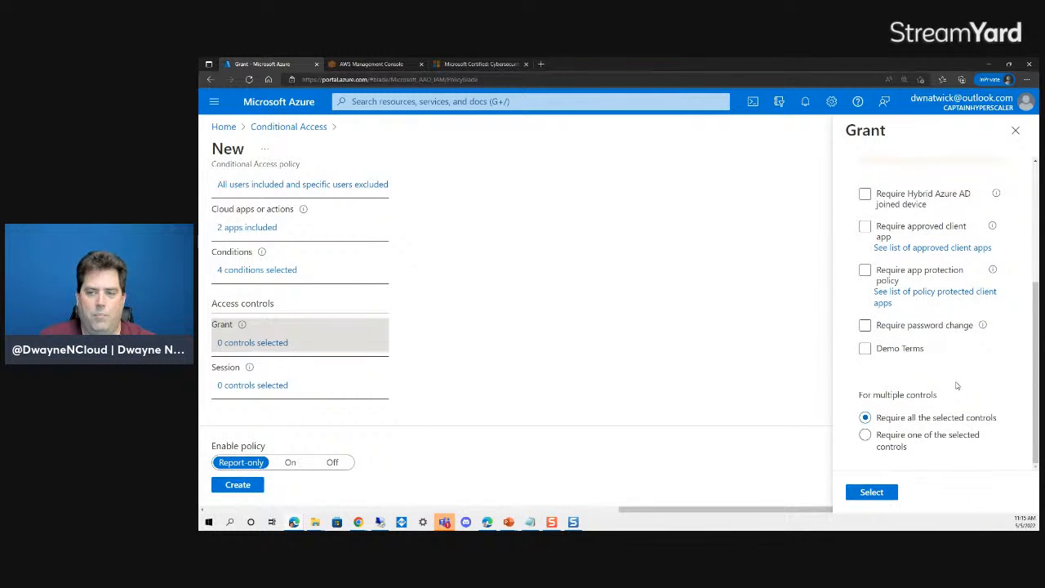
scroll(957, 386, up, 5)
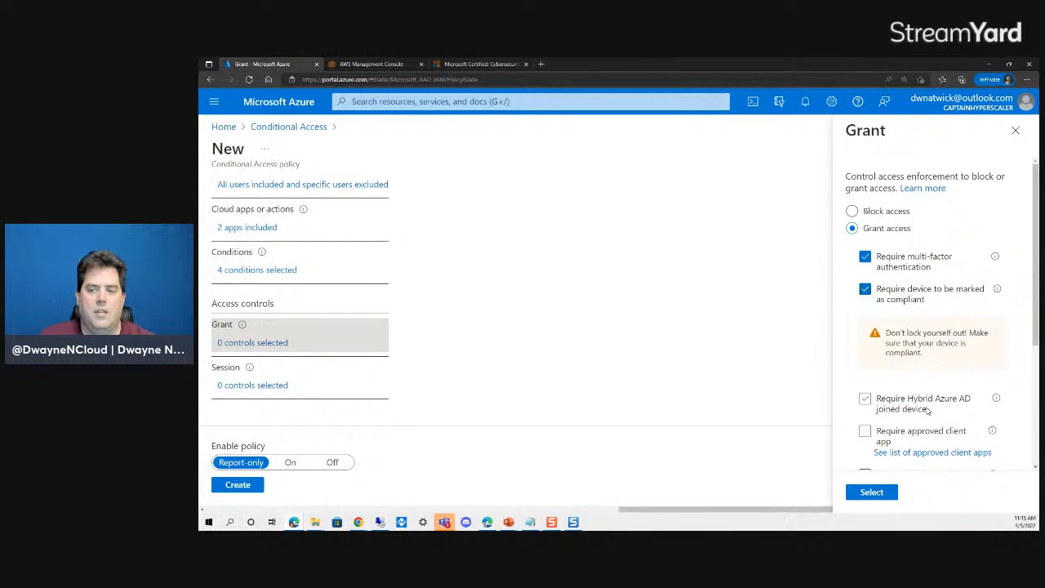
scroll(928, 410, down, 5)
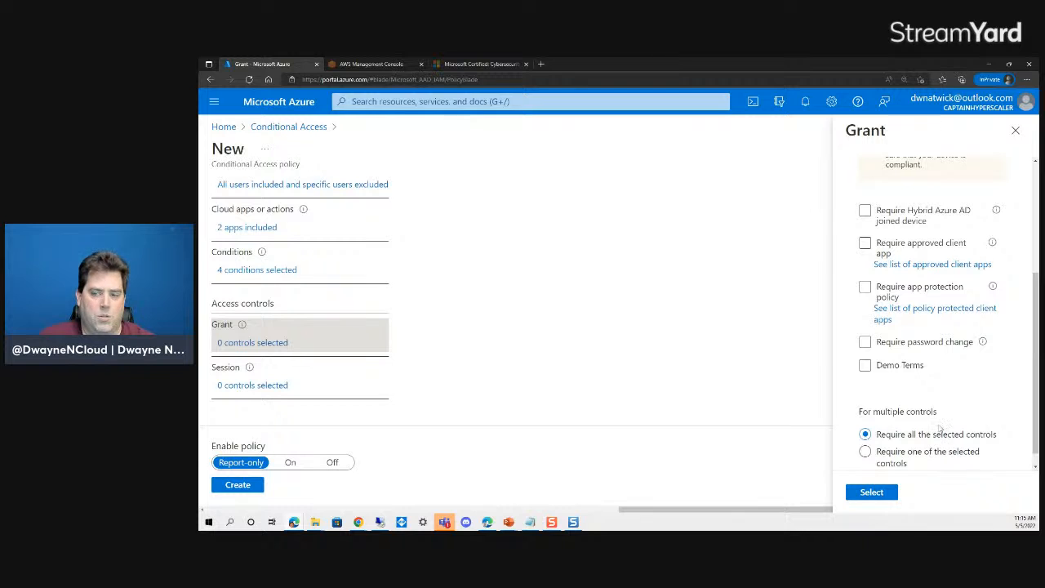
scroll(939, 428, up, 5)
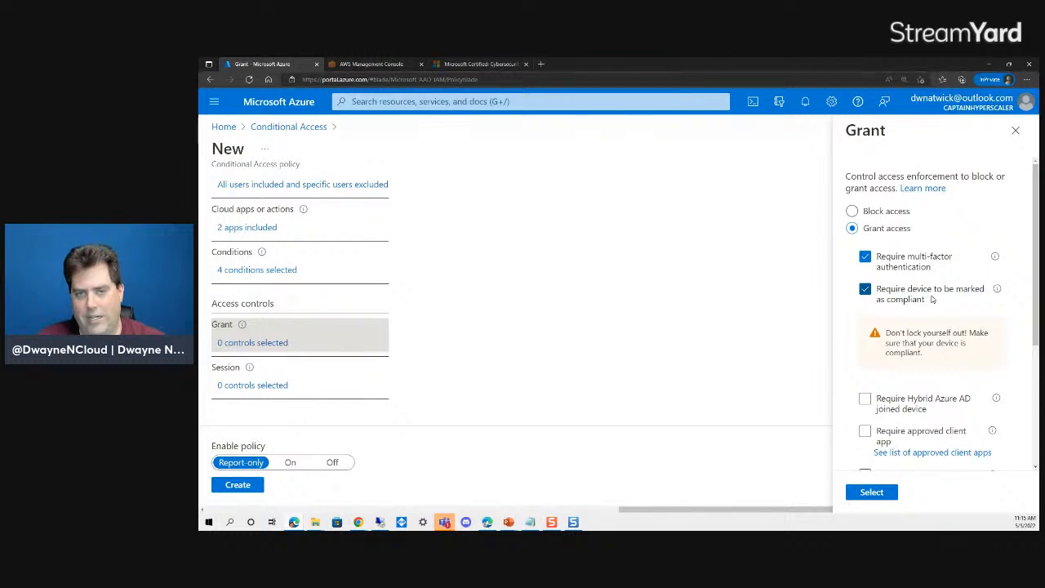
scroll(925, 449, down, 5)
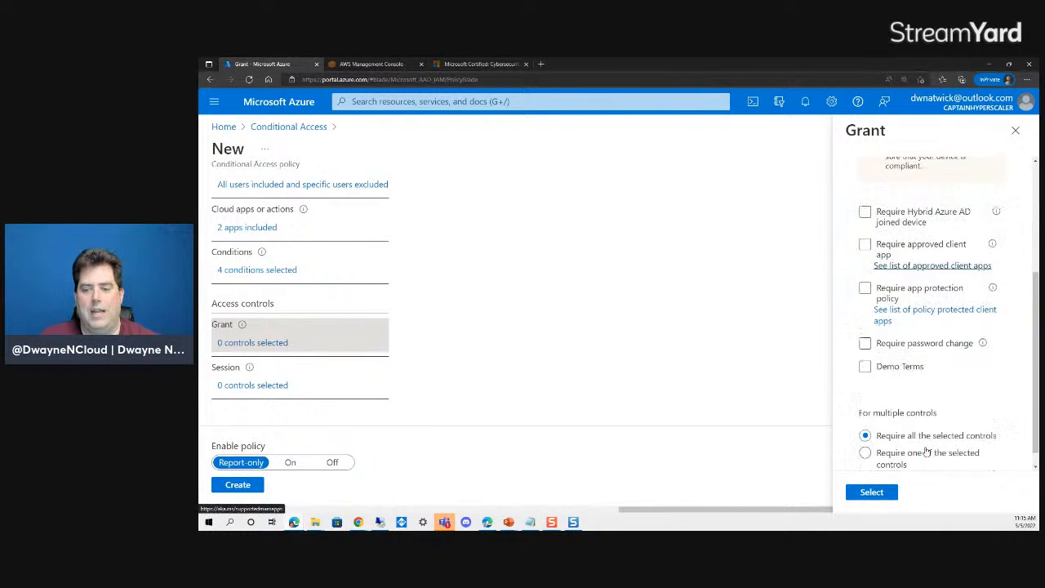
- Save the two grant controls and proceed with the selected configuration at the report-only warning
click(870, 492)
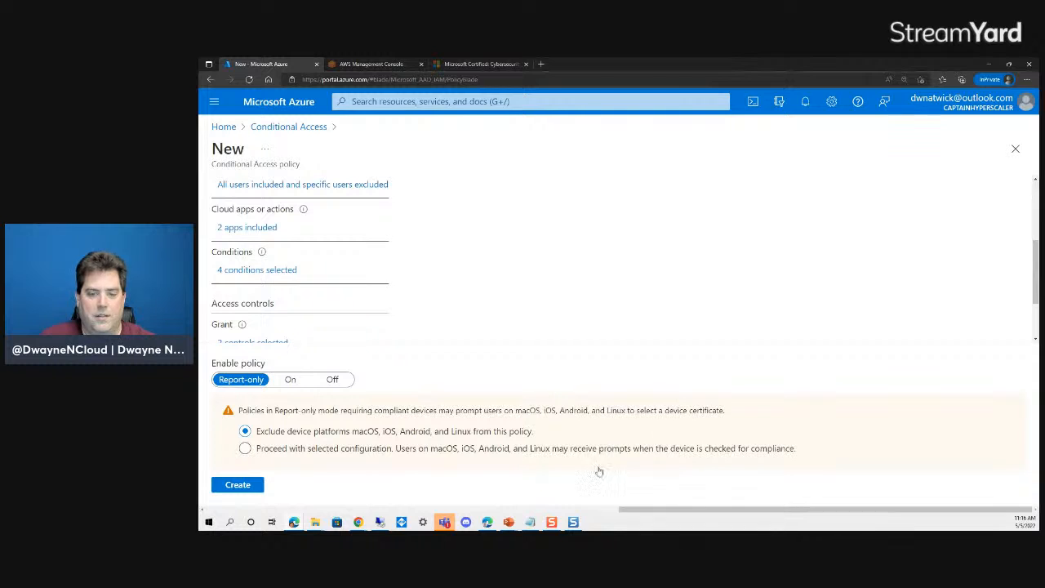
click(298, 455)
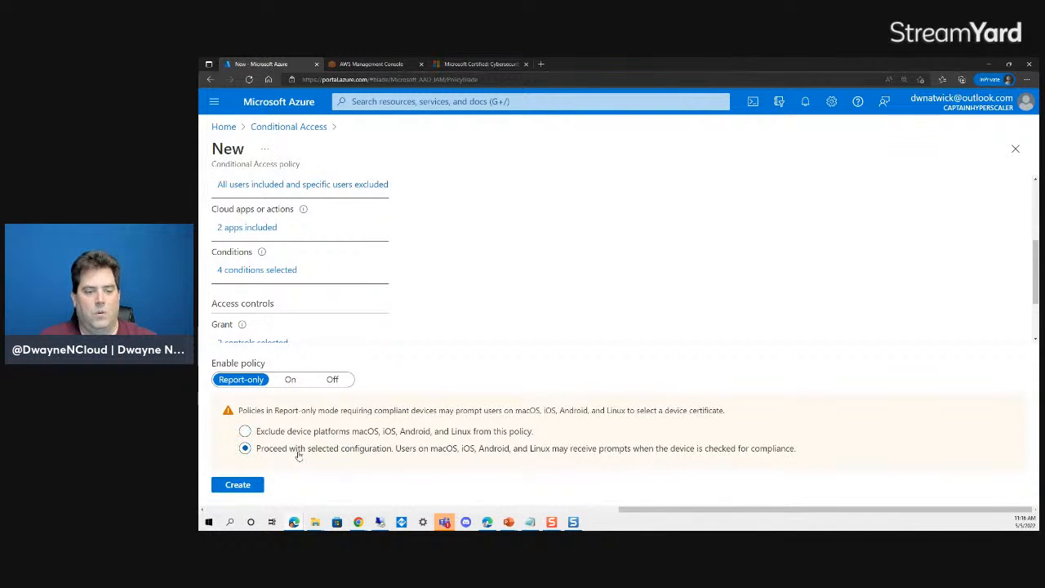
scroll(357, 319, down, 2)
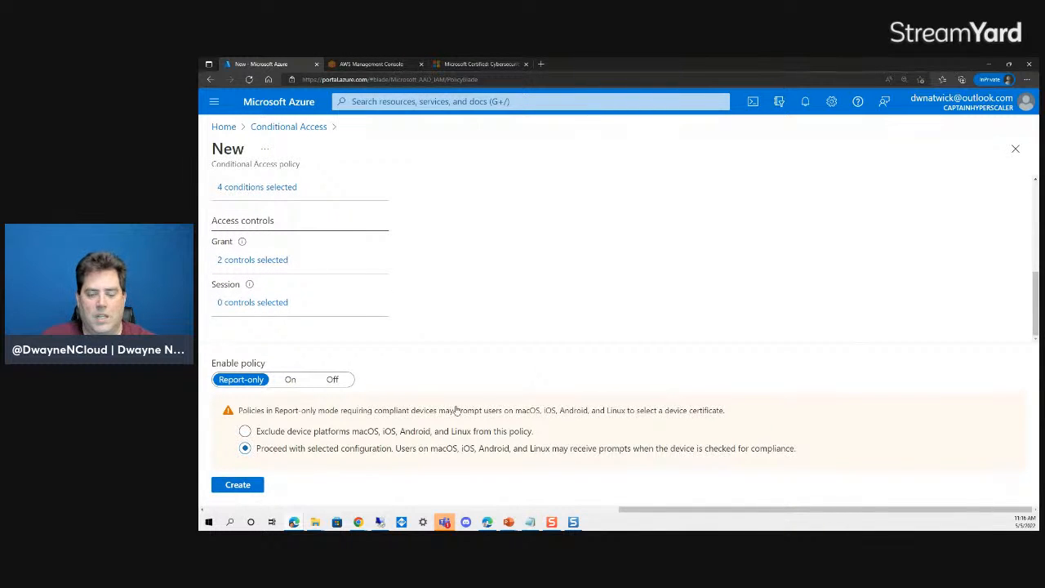
click(260, 309)
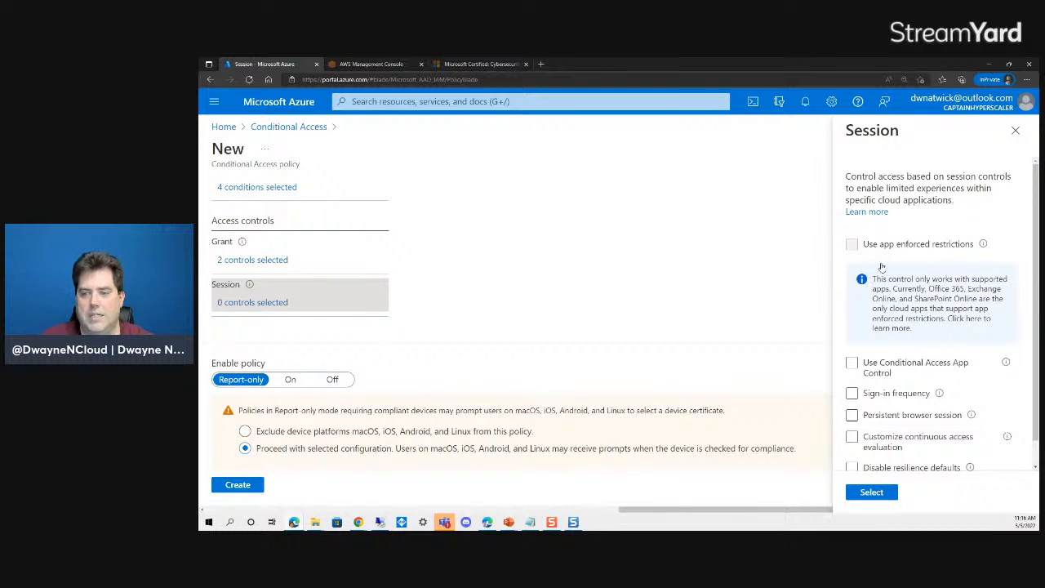
scroll(914, 384, down, 1)
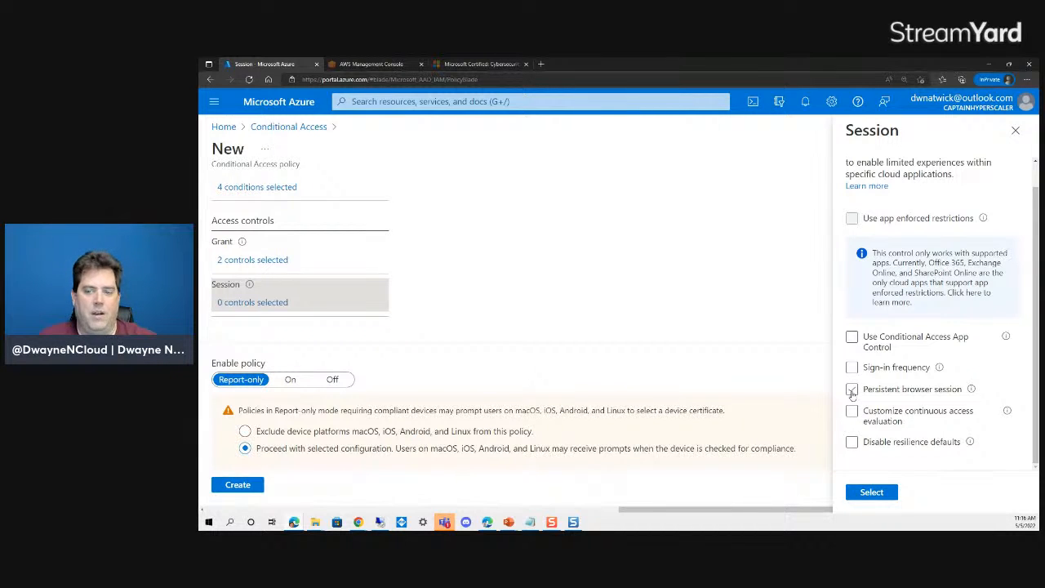
click(852, 390)
scroll(951, 418, down, 2)
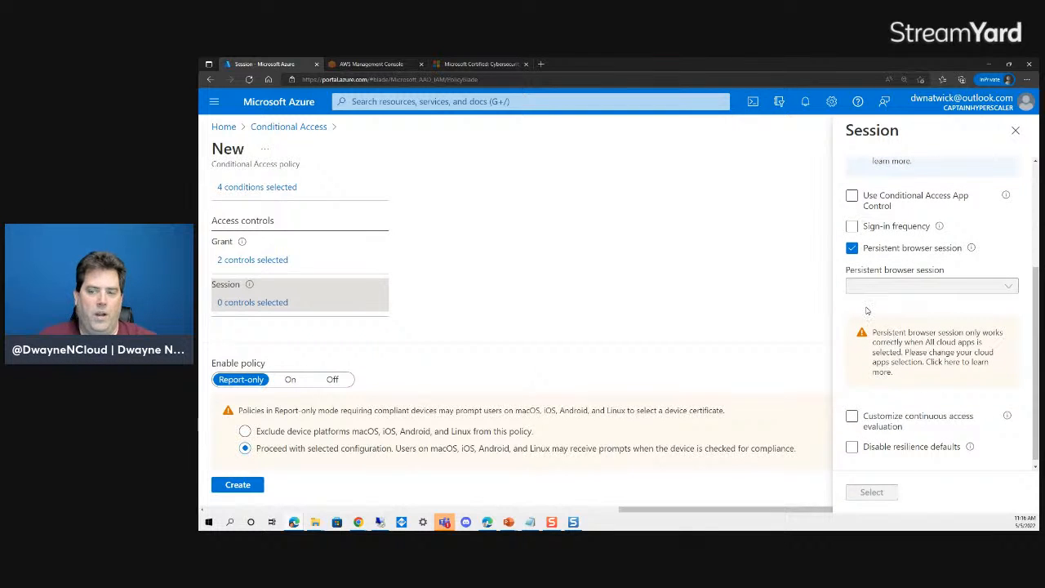
click(851, 247)
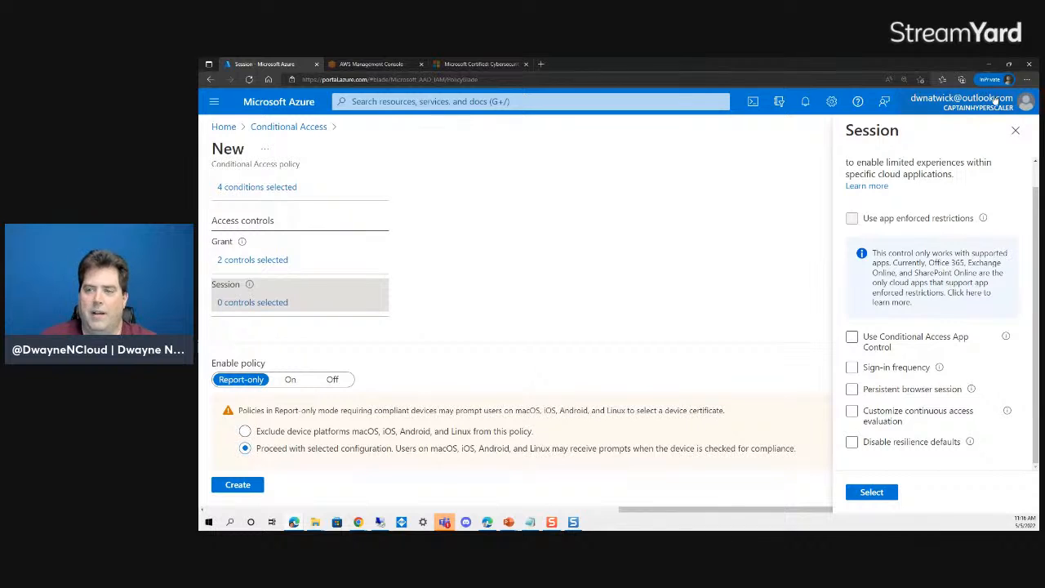
click(1016, 132)
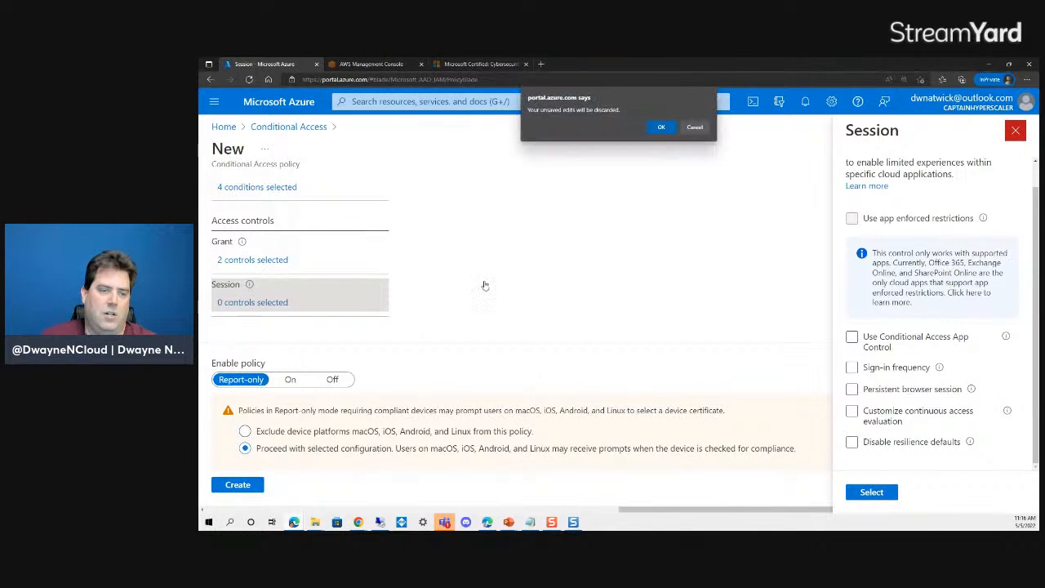
click(694, 129)
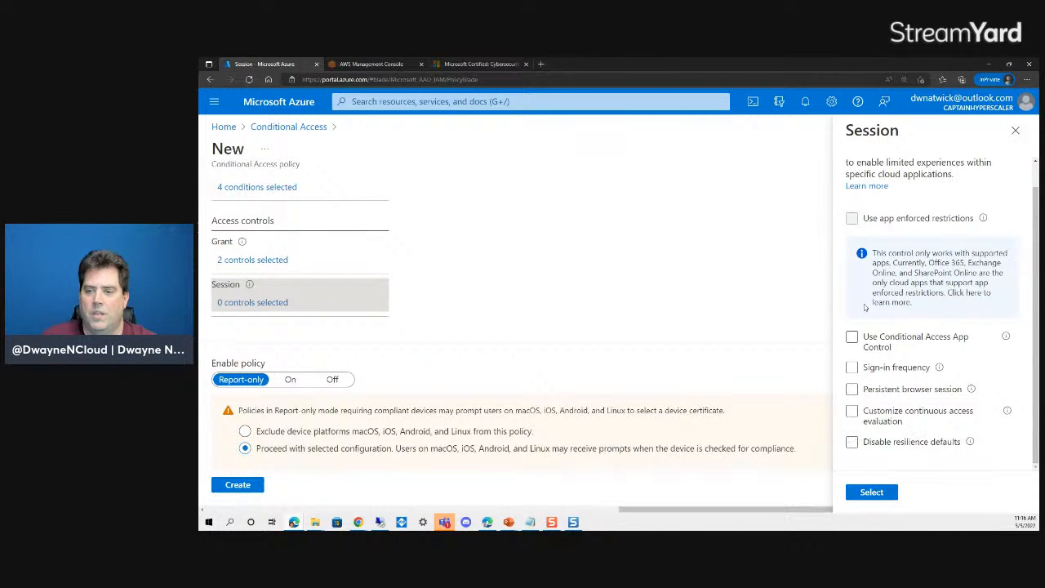
click(1015, 131)
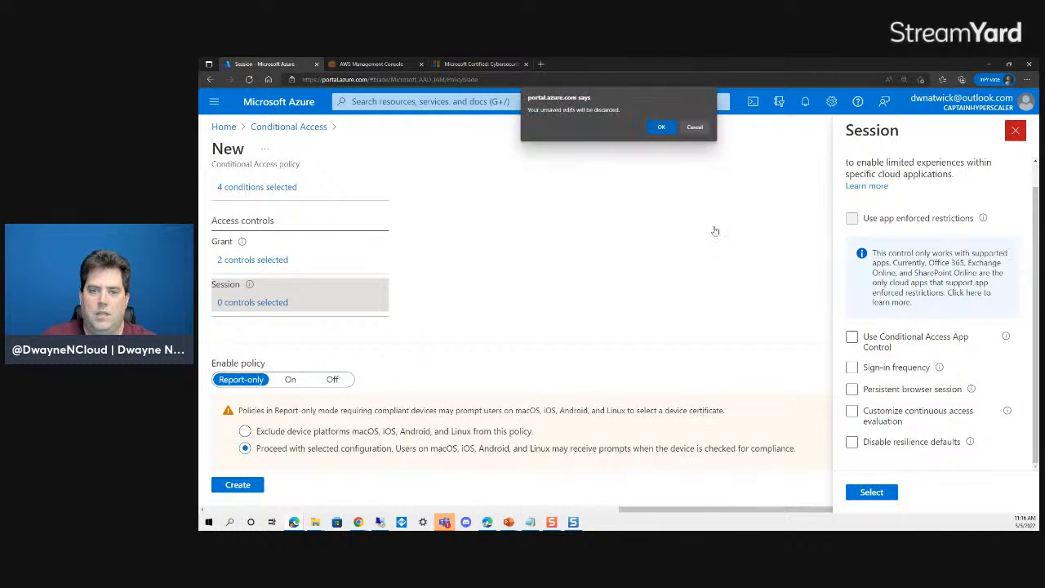
click(661, 127)
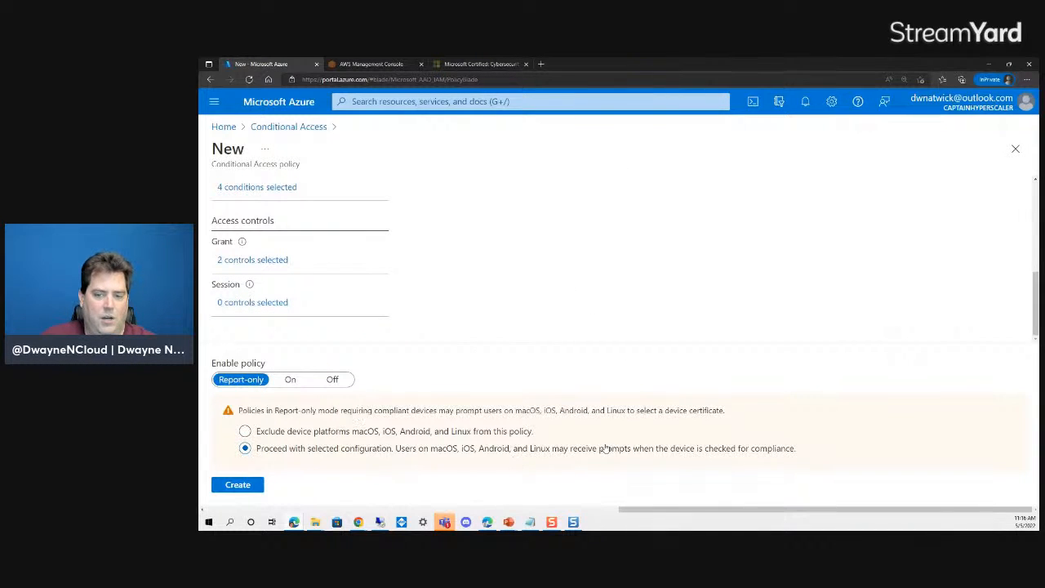
drag(725, 414, 516, 416)
click(516, 416)
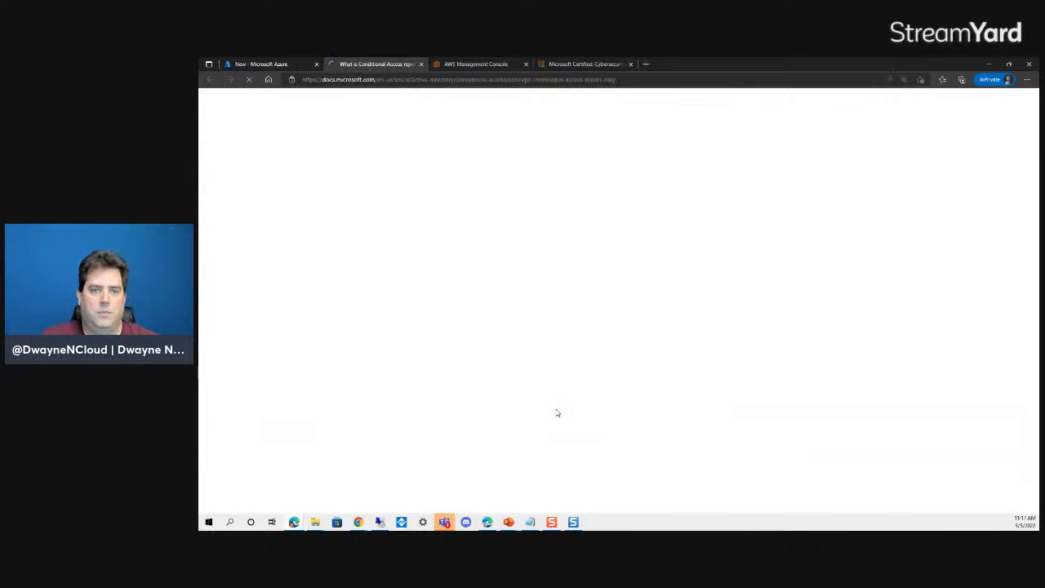
click(420, 64)
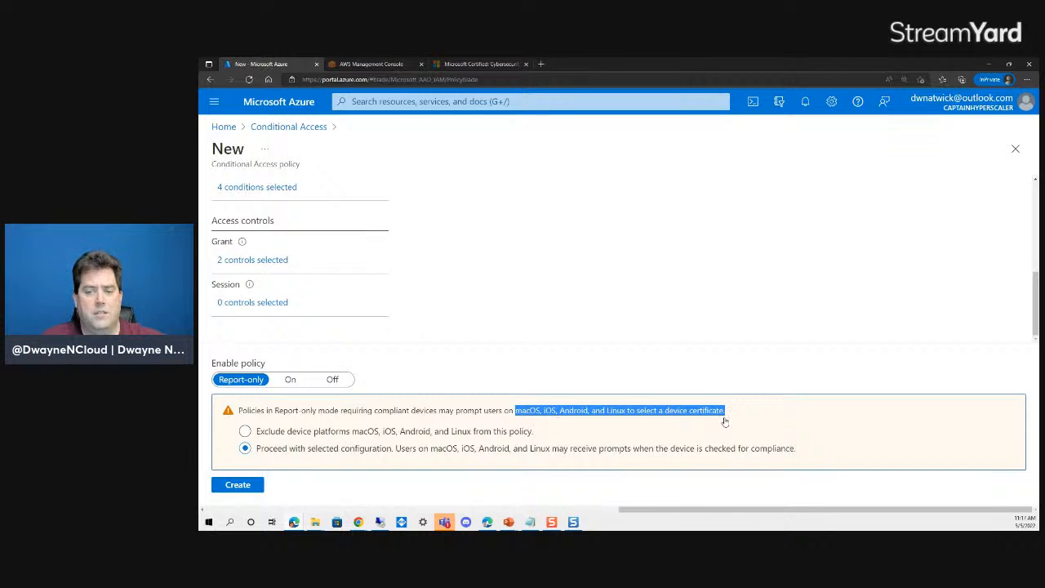
- Deselect the highlighted text and create GlobalAzPolicy as a report-only policy
click(720, 302)
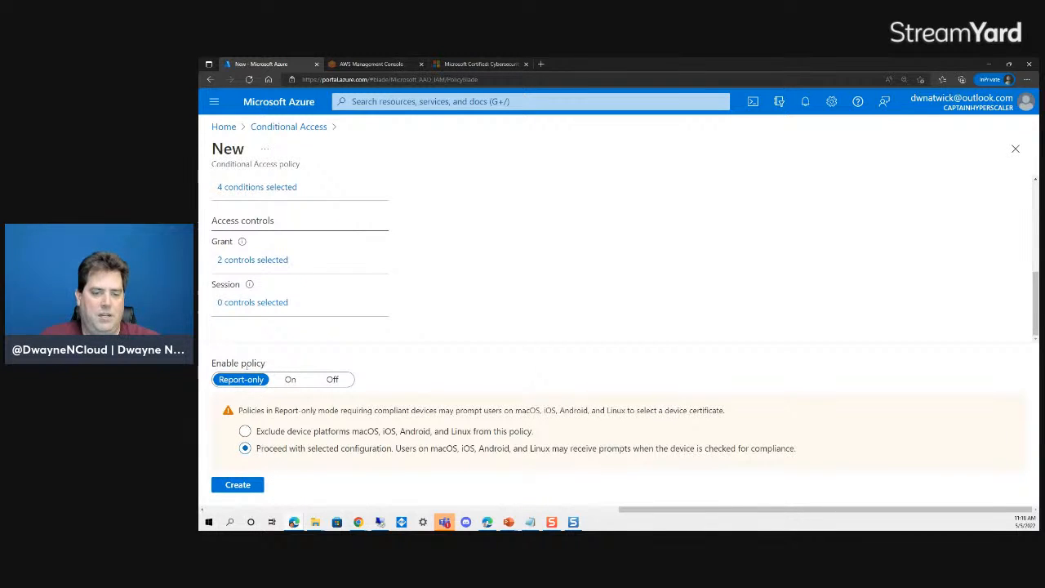
click(238, 485)
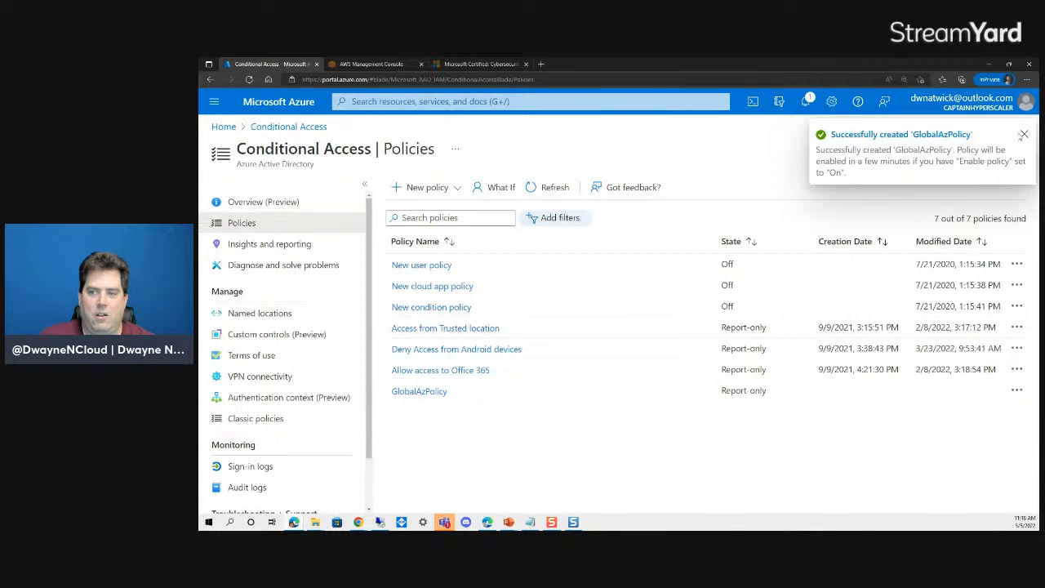
- Refresh the Policies list until GlobalAzPolicy appears as the seventh policy, in Report-only state
click(1023, 135)
click(551, 187)
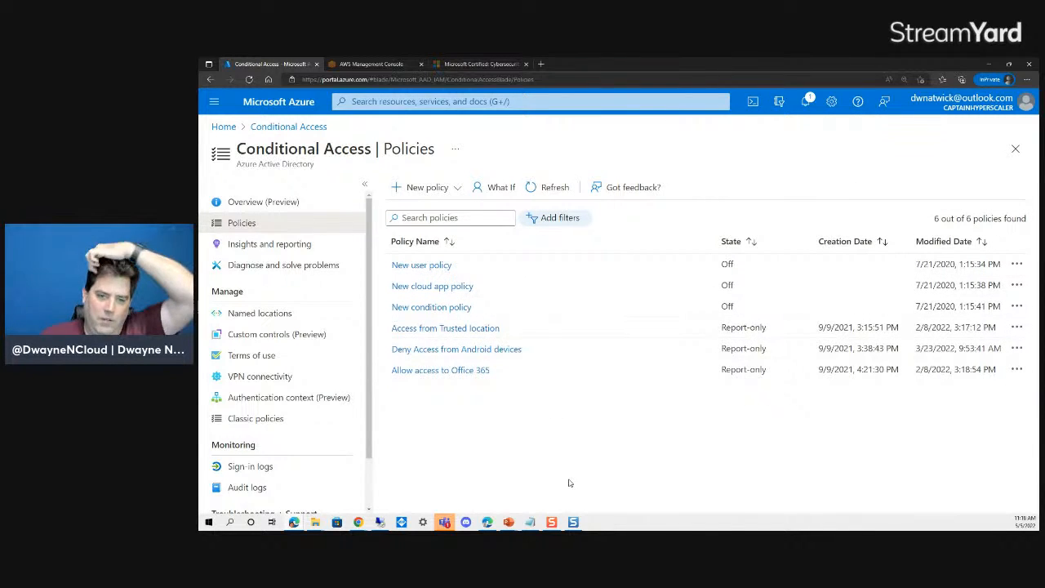
click(543, 190)
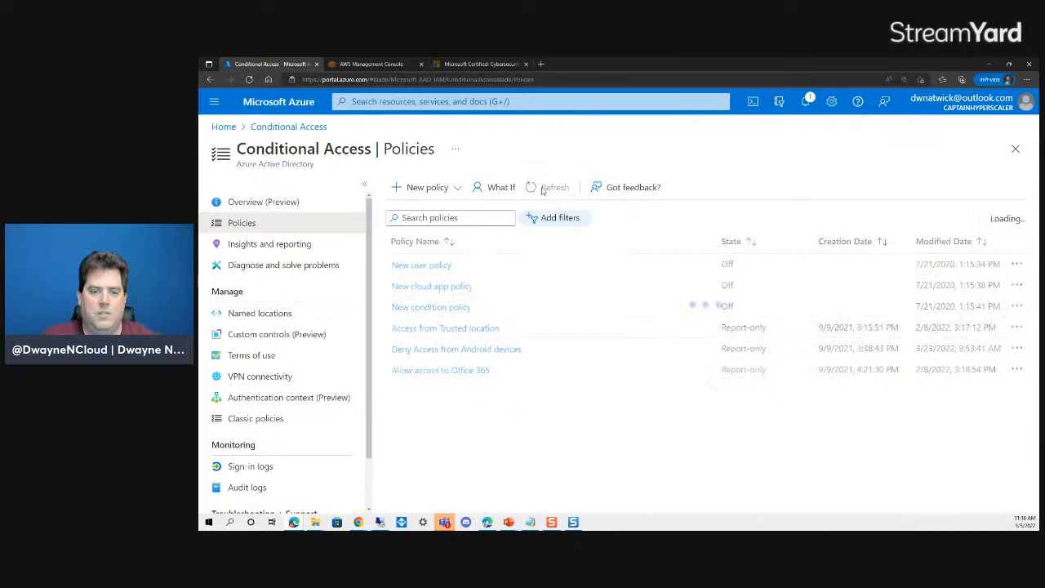
click(543, 190)
click(543, 190)
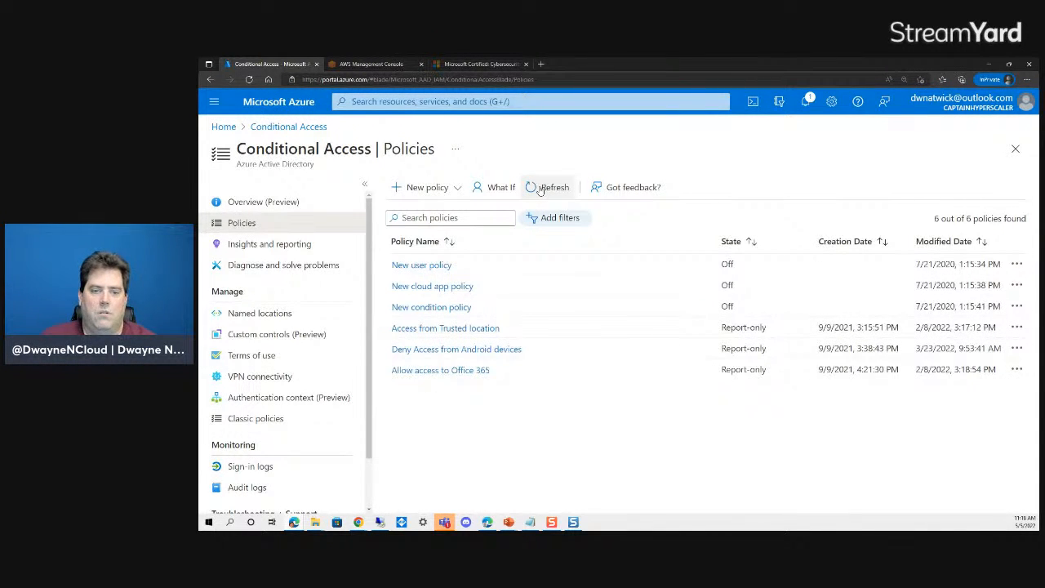
click(540, 187)
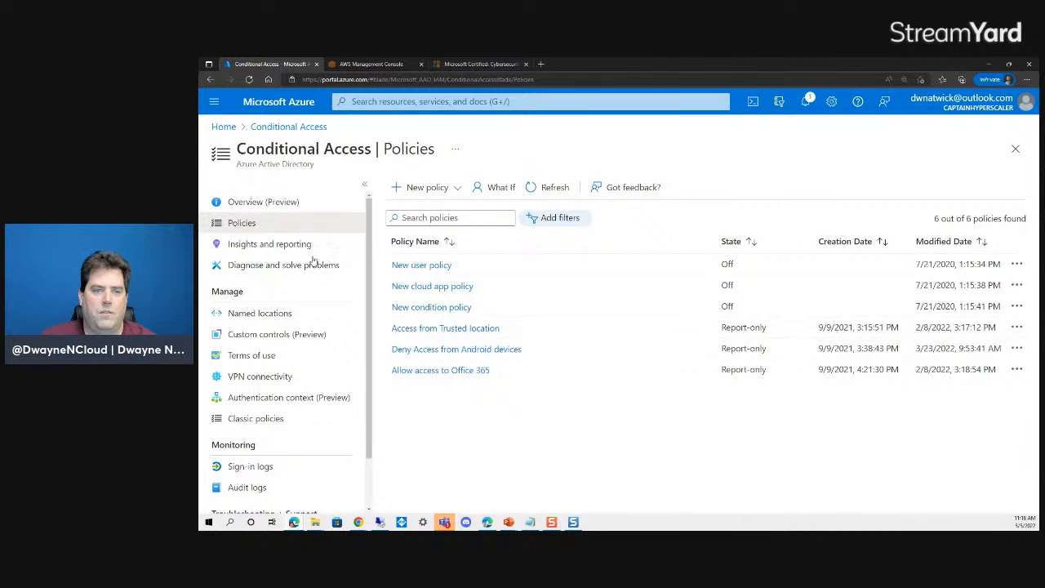
click(264, 133)
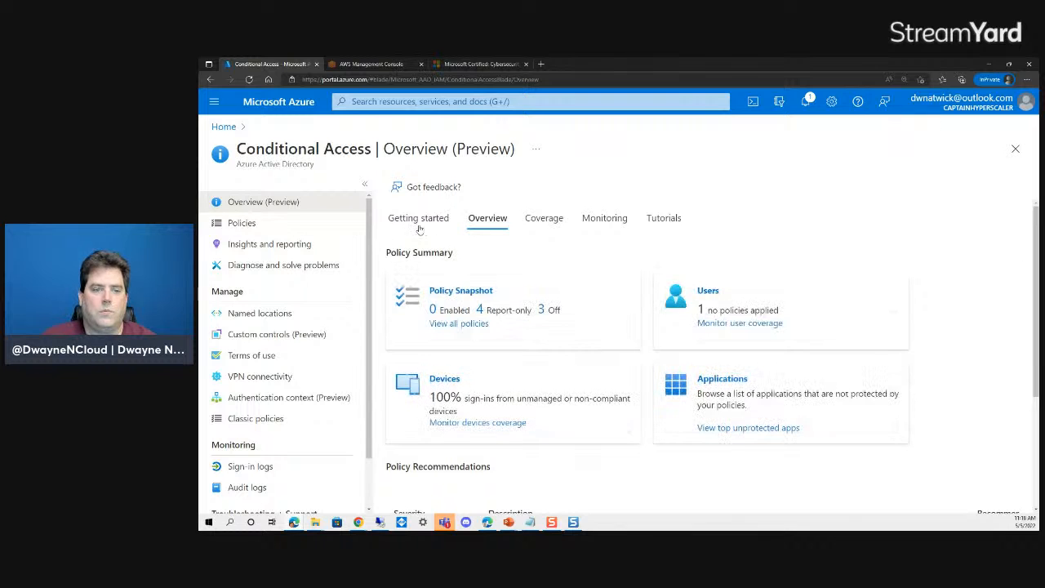
click(240, 223)
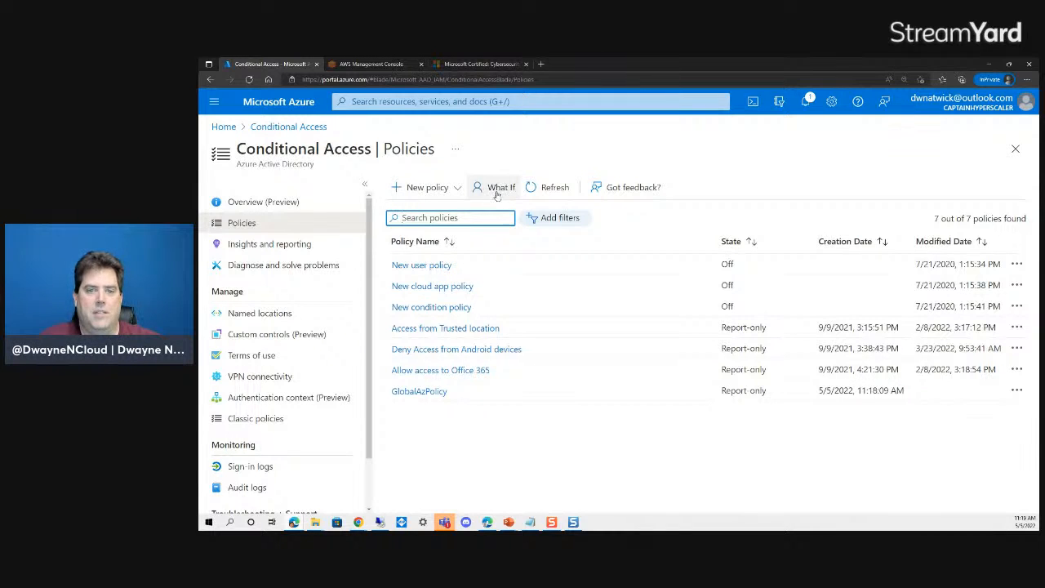
- Open the What If tool and select one user account to test
click(496, 188)
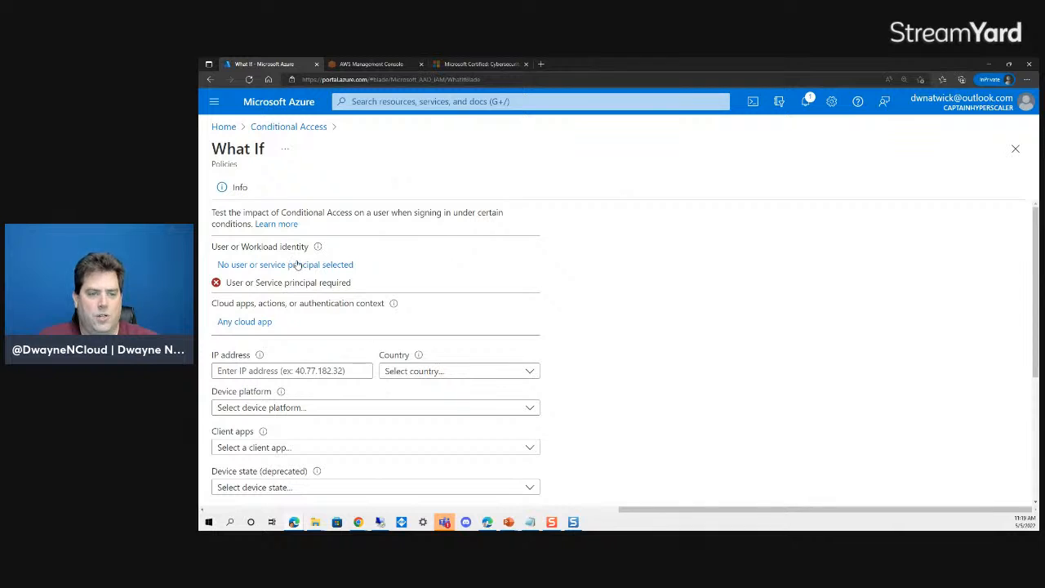
click(298, 265)
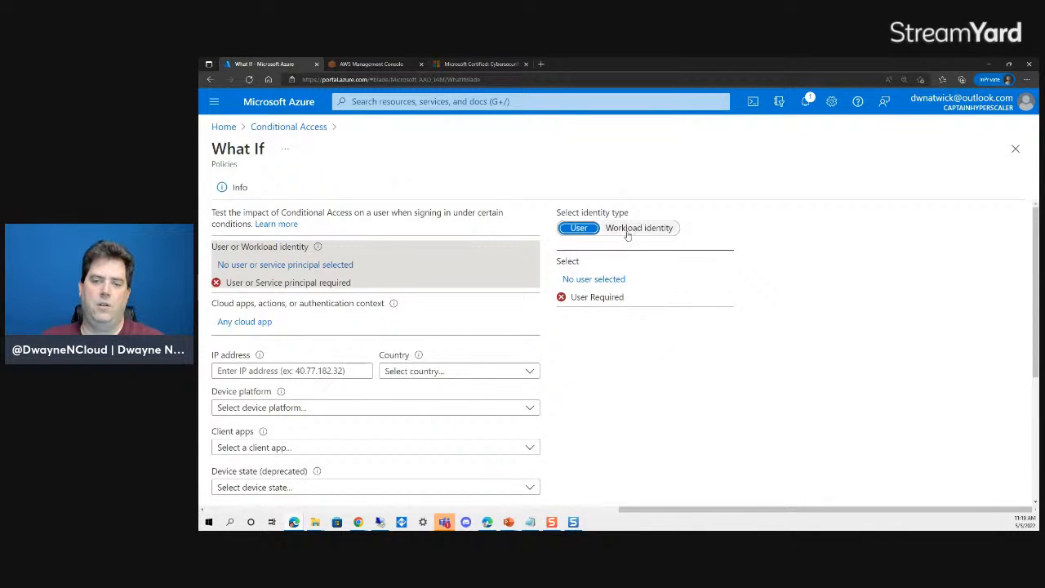
click(594, 283)
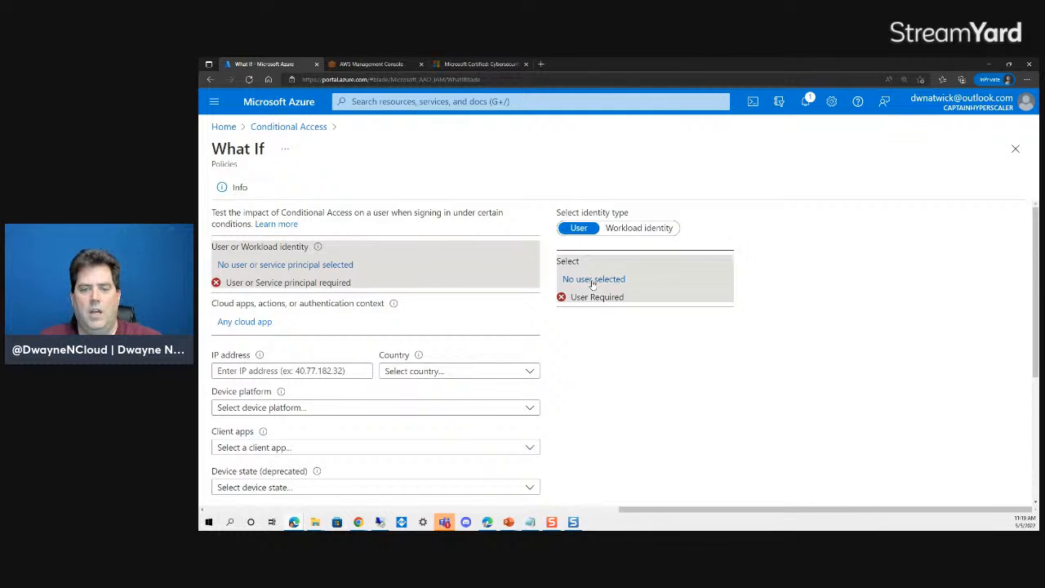
scroll(769, 292, down, 5)
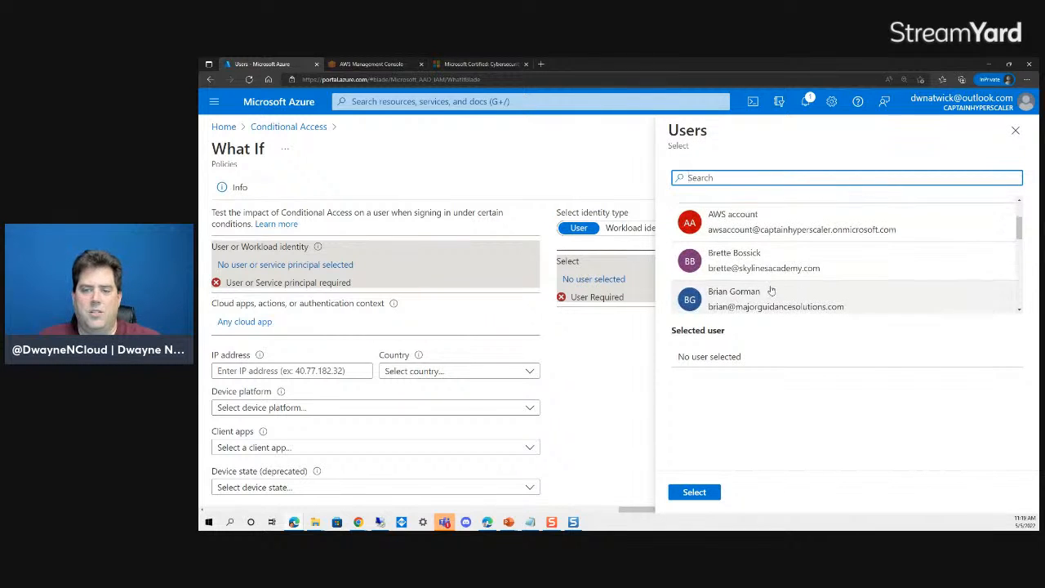
click(752, 275)
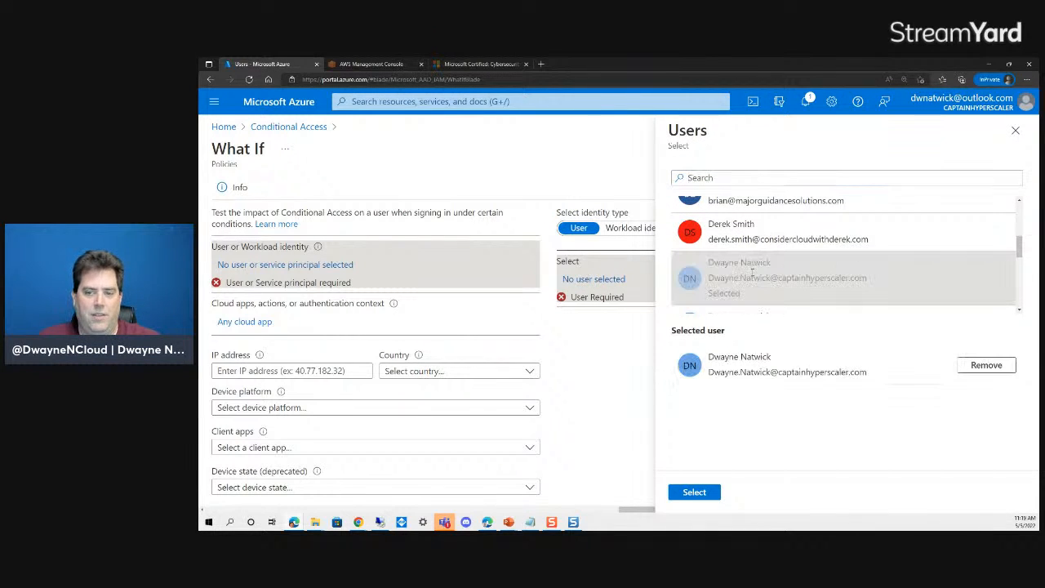
click(692, 495)
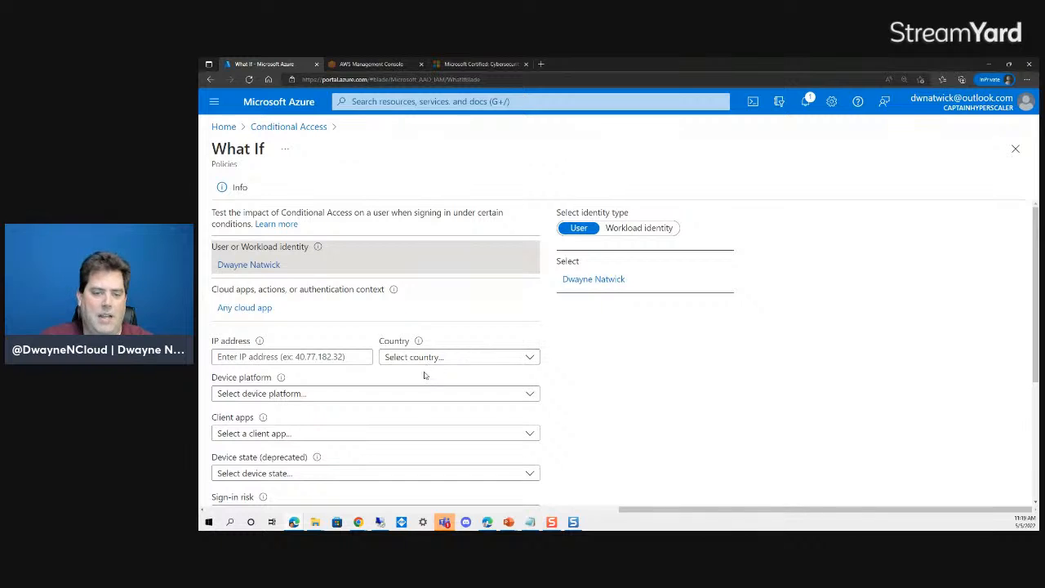
- Run the What If evaluation for that user against Any cloud app
scroll(455, 369, down, 1)
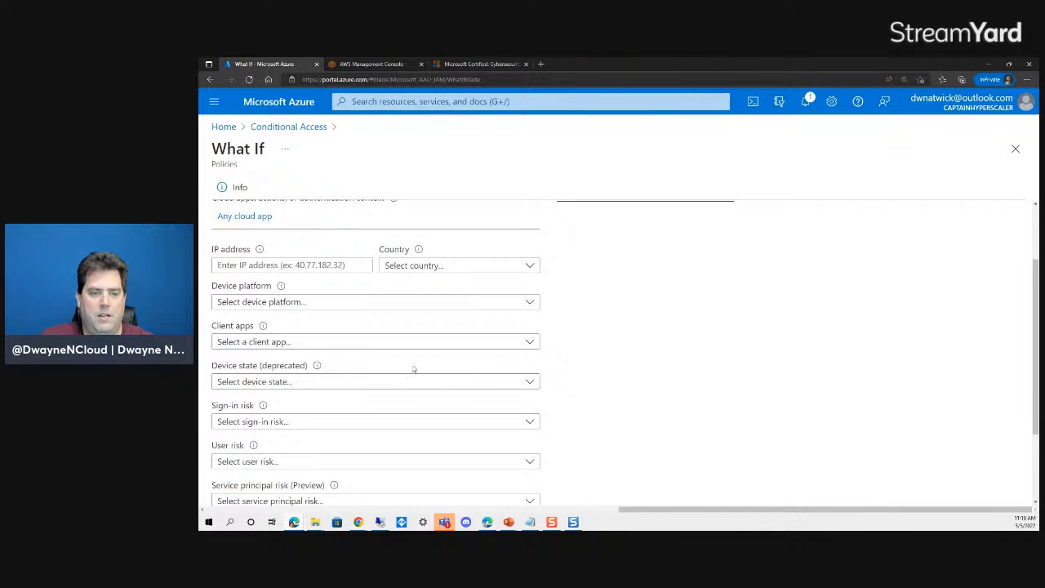
scroll(410, 354, down, 1)
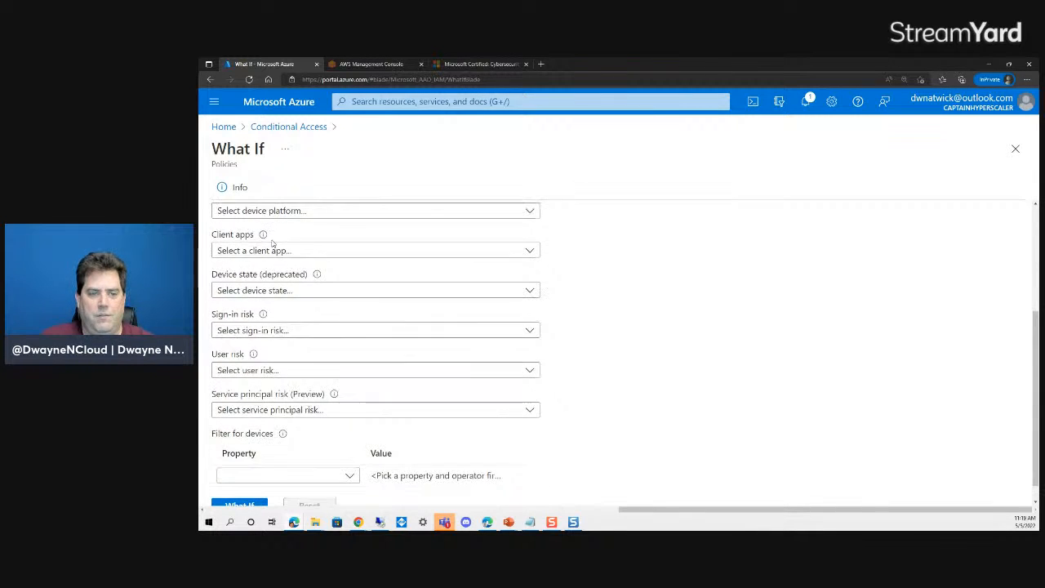
scroll(245, 249, up, 1)
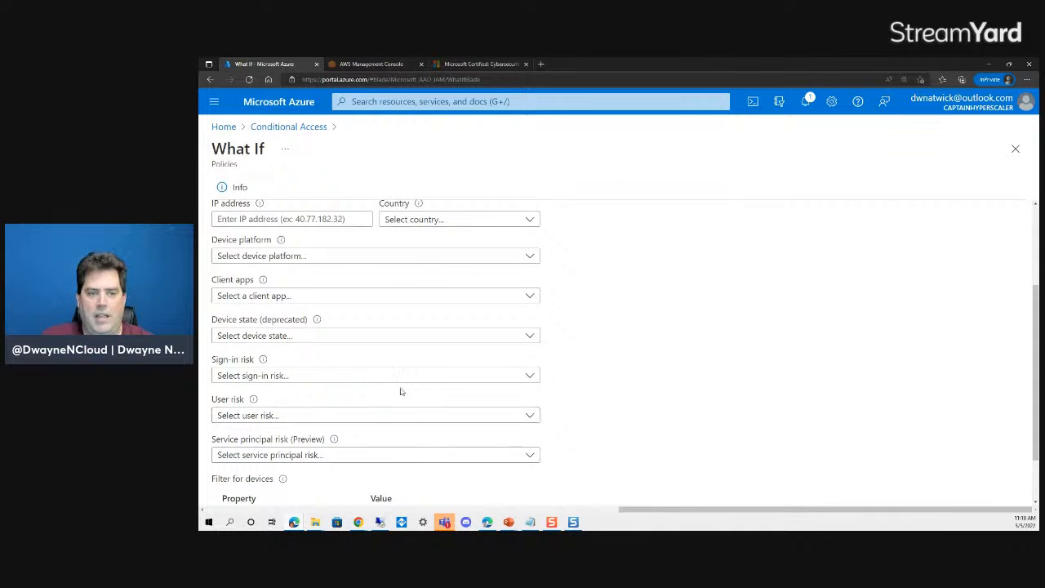
scroll(416, 378, down, 1)
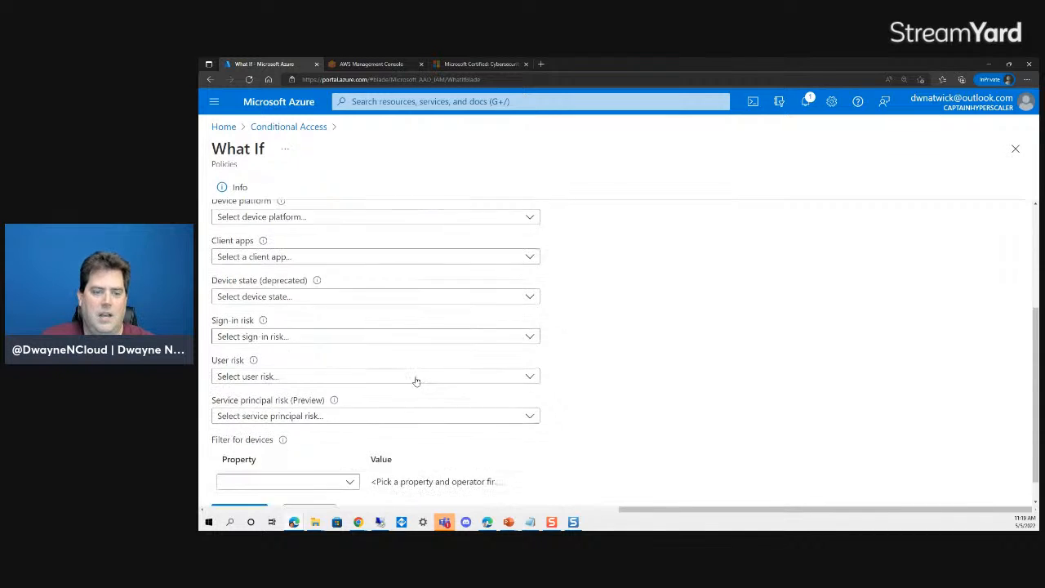
scroll(327, 384, up, 3)
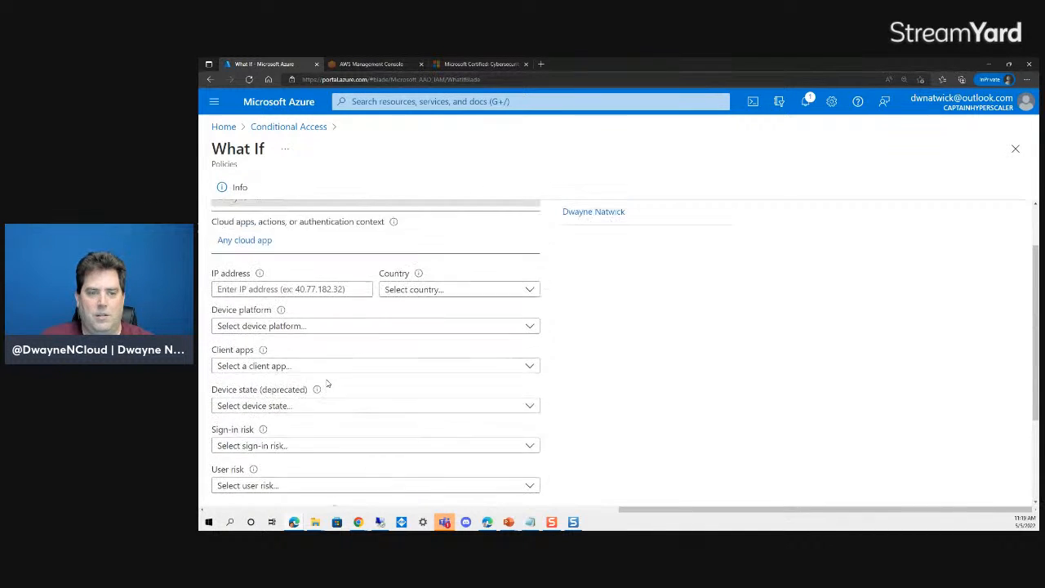
scroll(302, 359, down, 3)
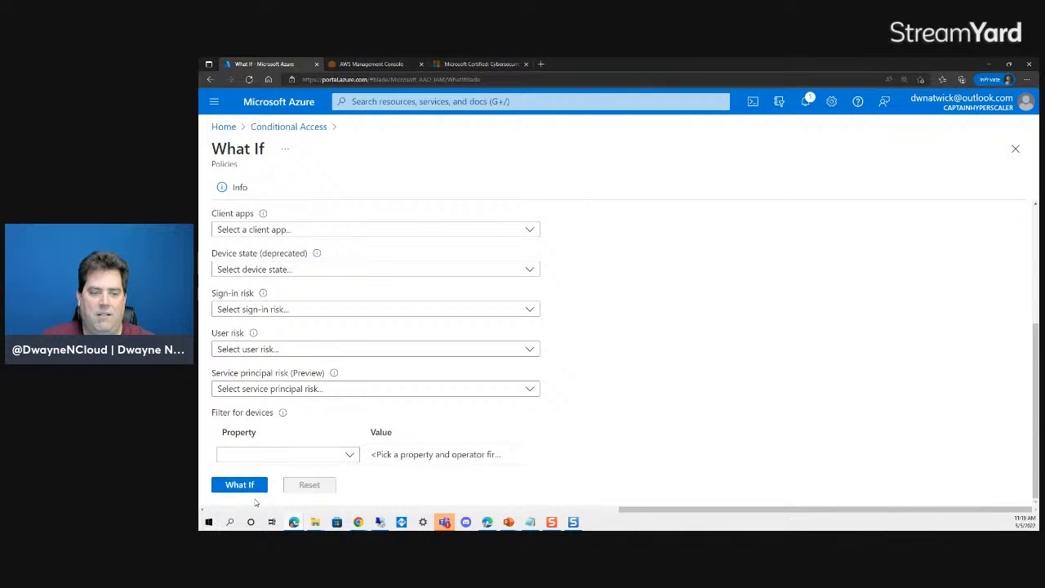
click(239, 485)
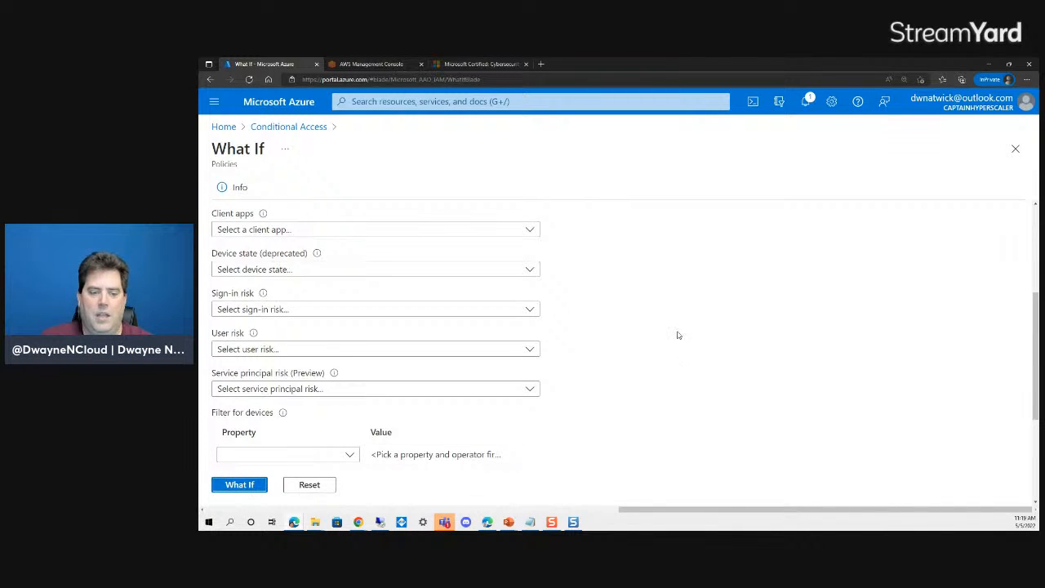
scroll(677, 335, down, 3)
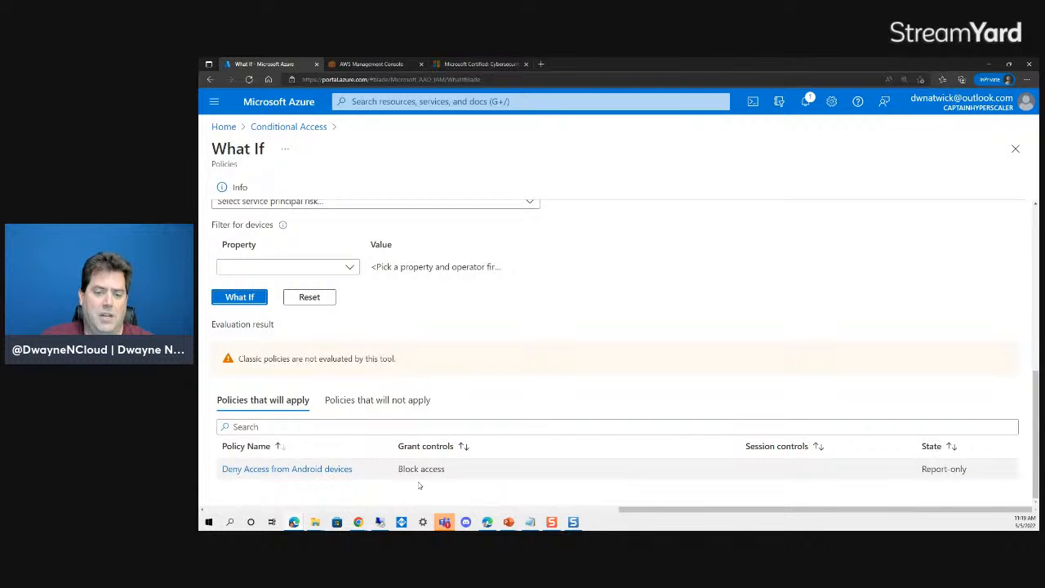
- Compare the policies that will and will not apply, then reset the What If results
click(378, 402)
scroll(541, 411, down, 3)
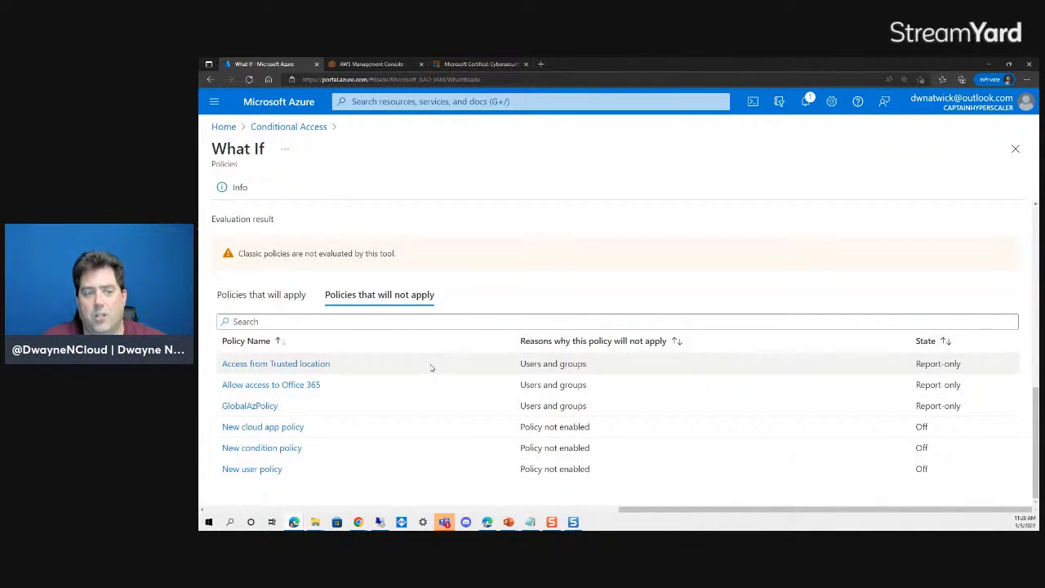
click(266, 297)
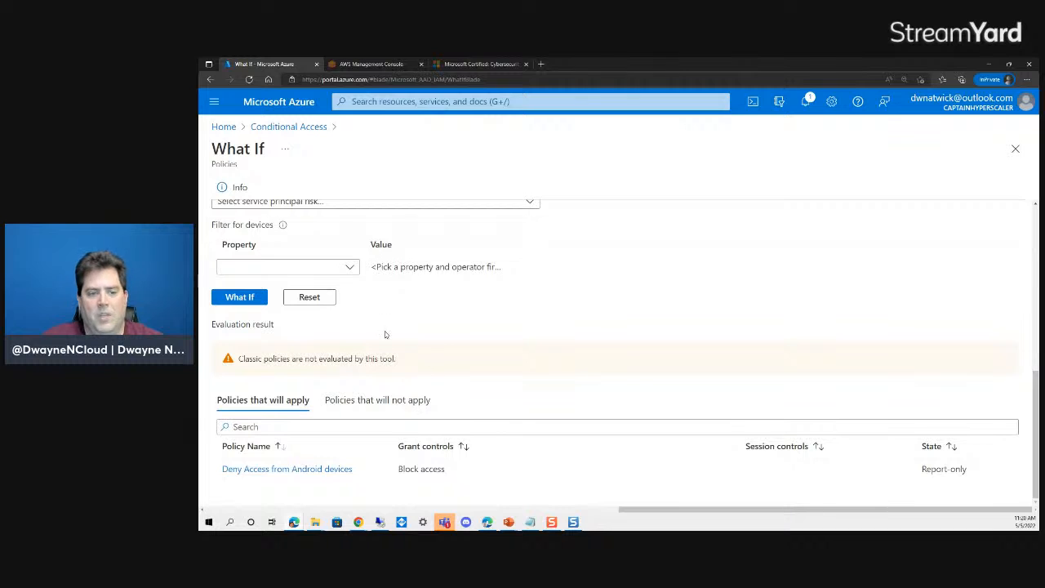
click(297, 300)
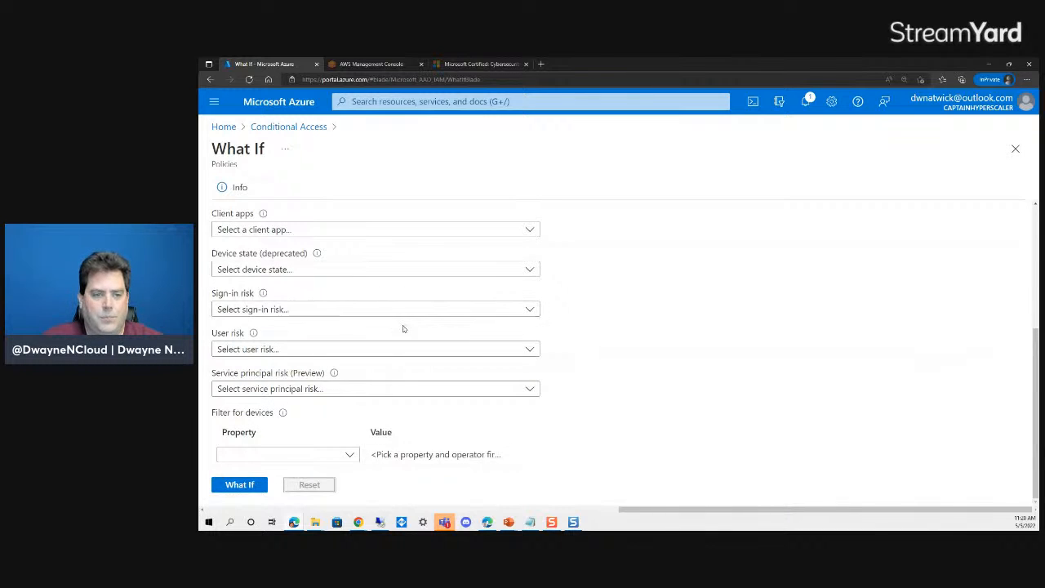
scroll(403, 328, up, 3)
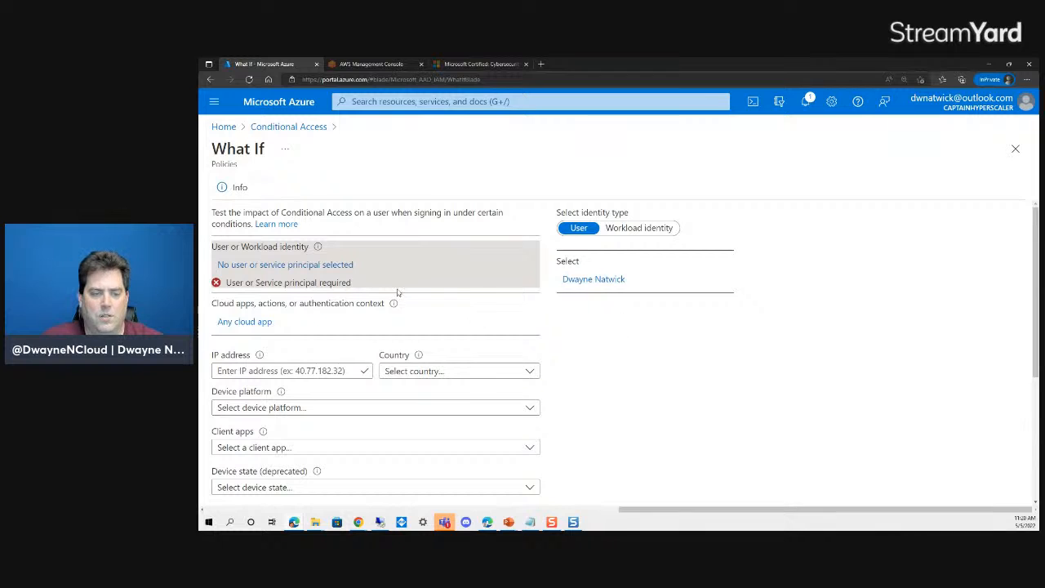
- Limit the What If test's cloud apps to Office 365 only
click(244, 322)
click(585, 272)
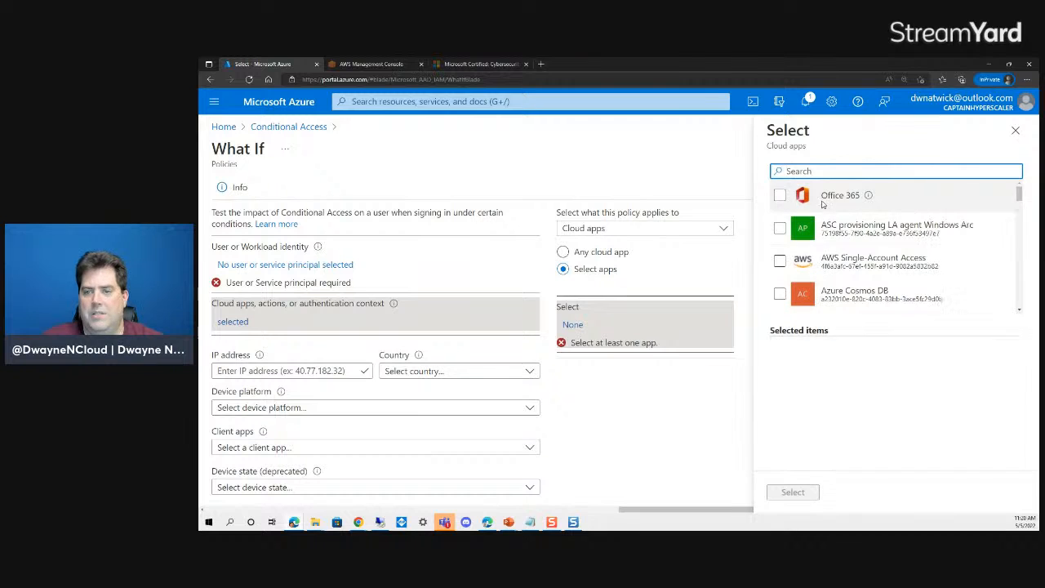
click(778, 196)
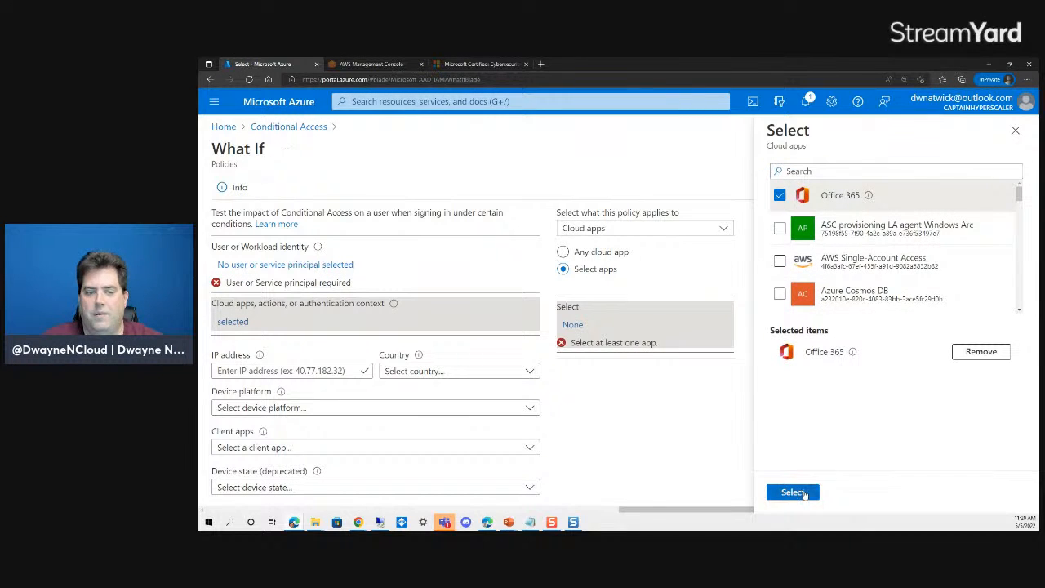
click(792, 492)
- Reselect the user identity for the What If test
click(287, 269)
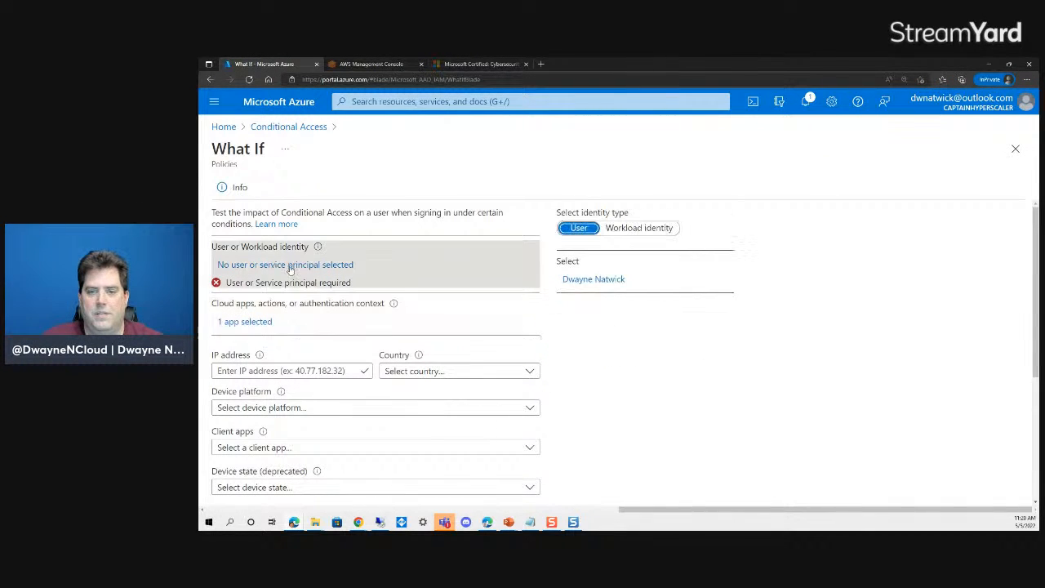
click(591, 280)
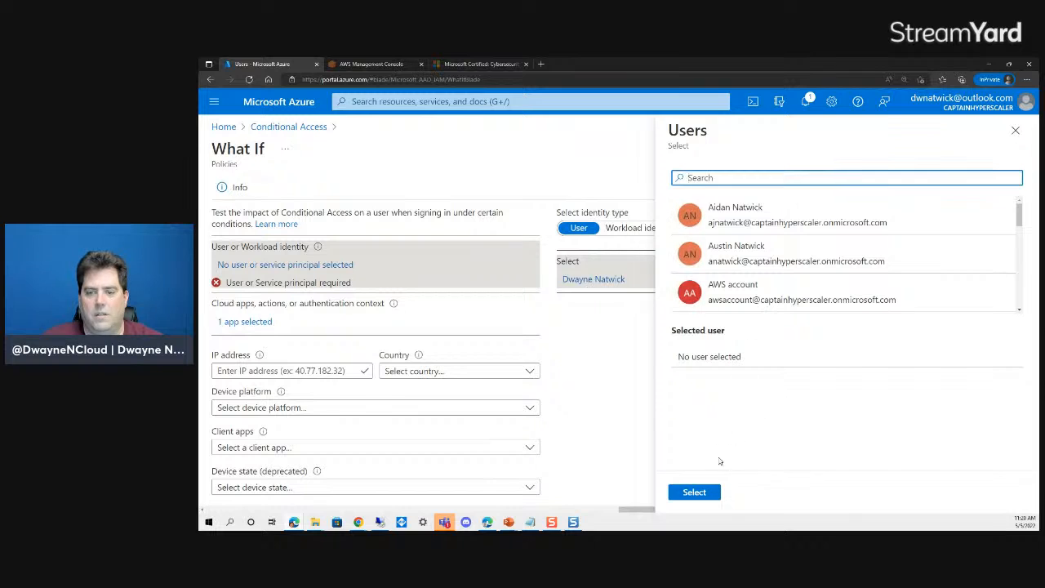
scroll(769, 291, down, 1)
scroll(770, 292, down, 3)
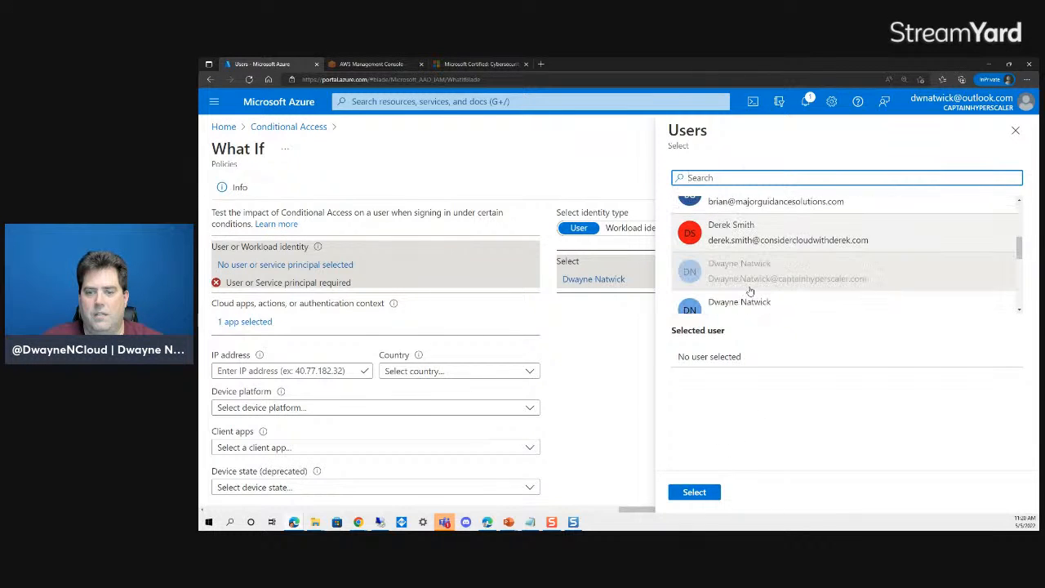
click(694, 491)
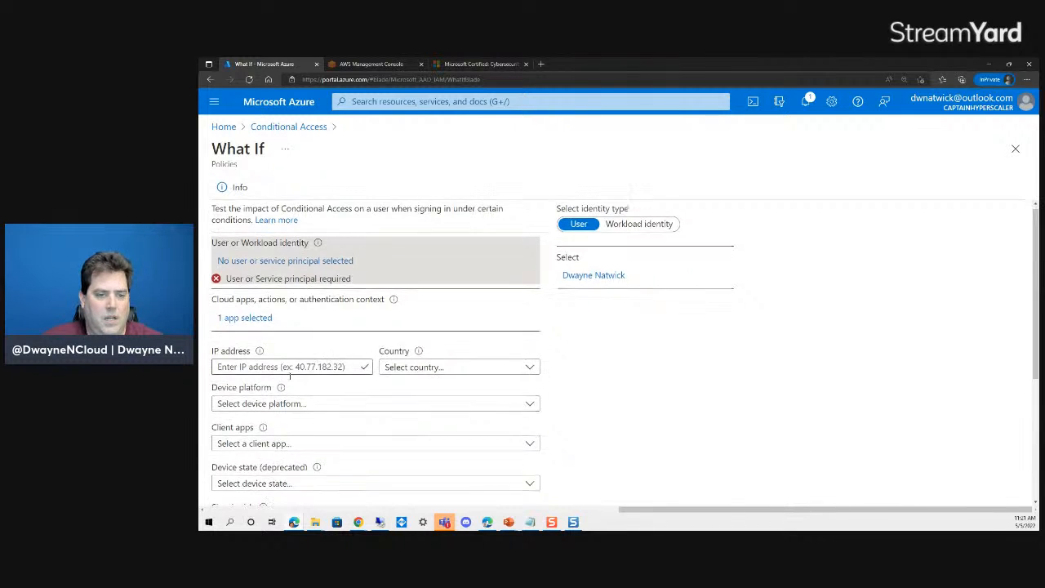
- Set the device platform to iOS and run the What If evaluation
scroll(284, 343, down, 2)
click(329, 269)
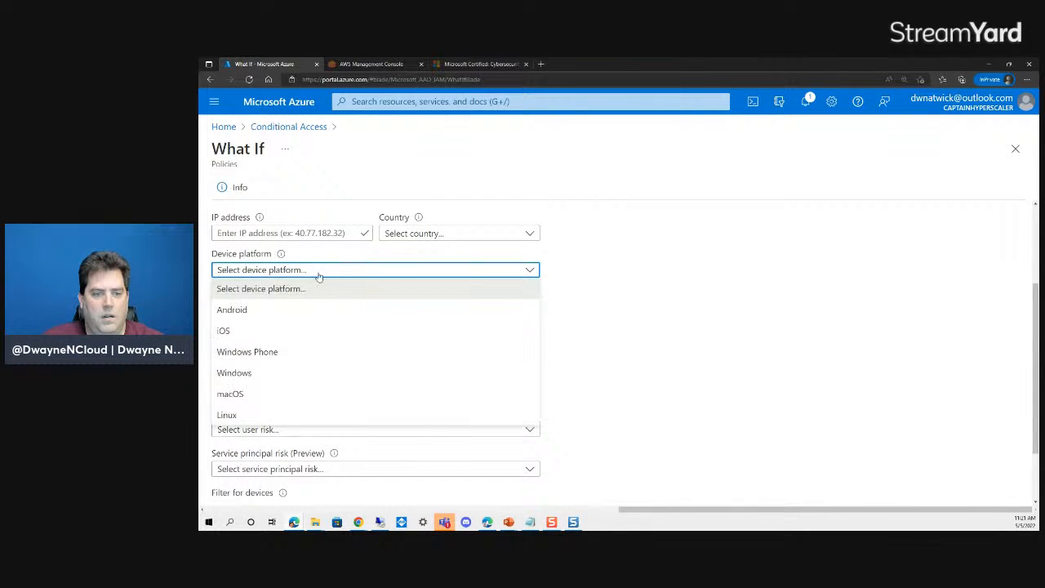
click(231, 332)
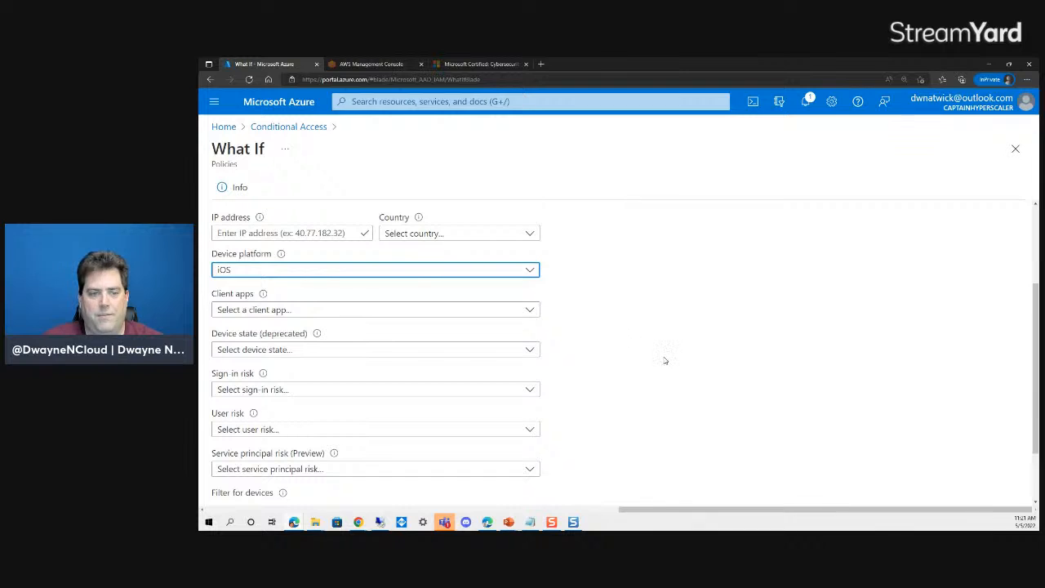
scroll(645, 366, down, 2)
click(239, 485)
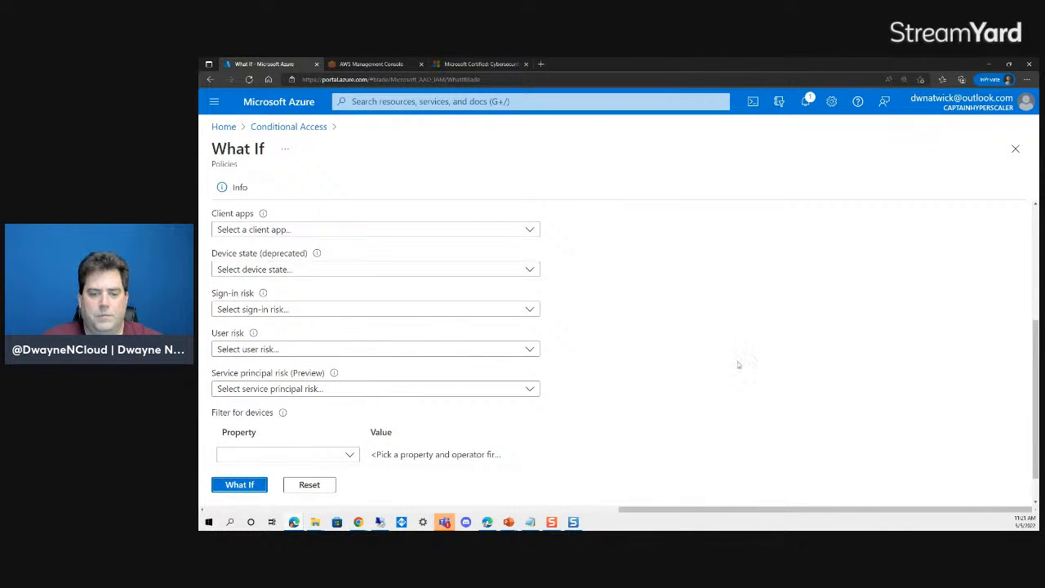
scroll(725, 356, down, 1)
scroll(391, 446, up, 6)
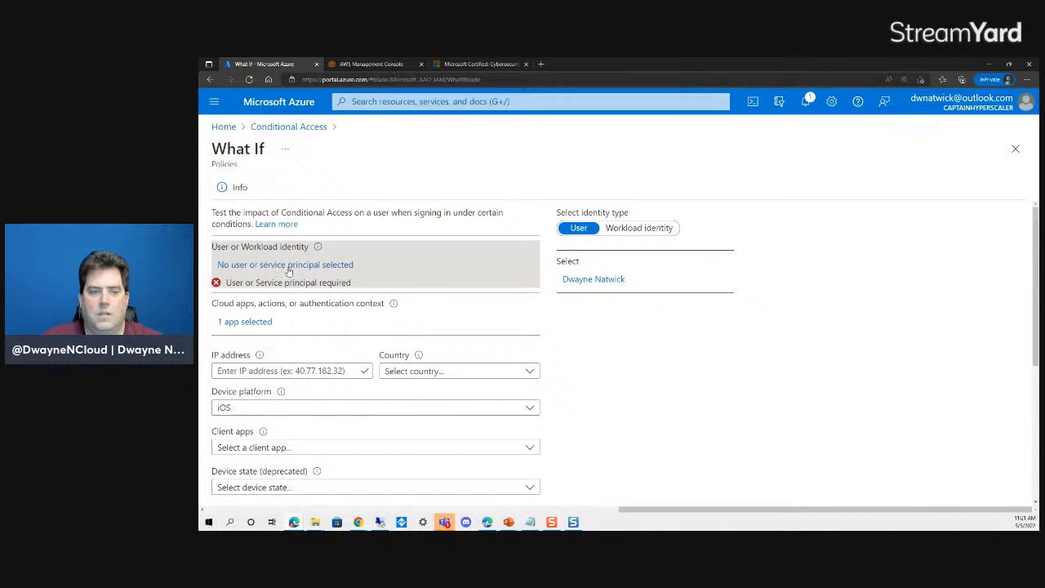
- Switch the test to a different user and rerun the What If evaluation
click(588, 278)
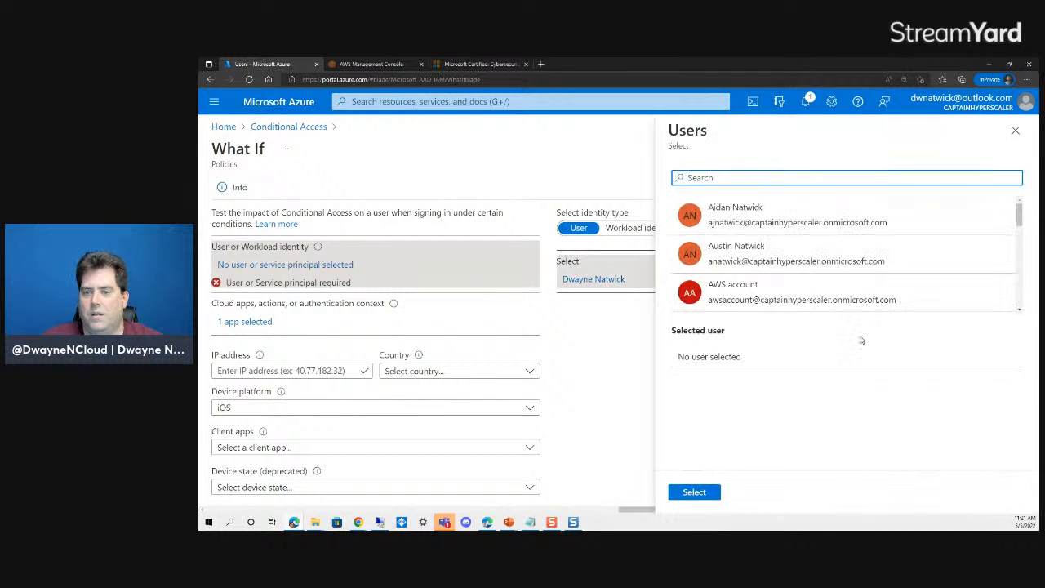
click(739, 222)
click(694, 493)
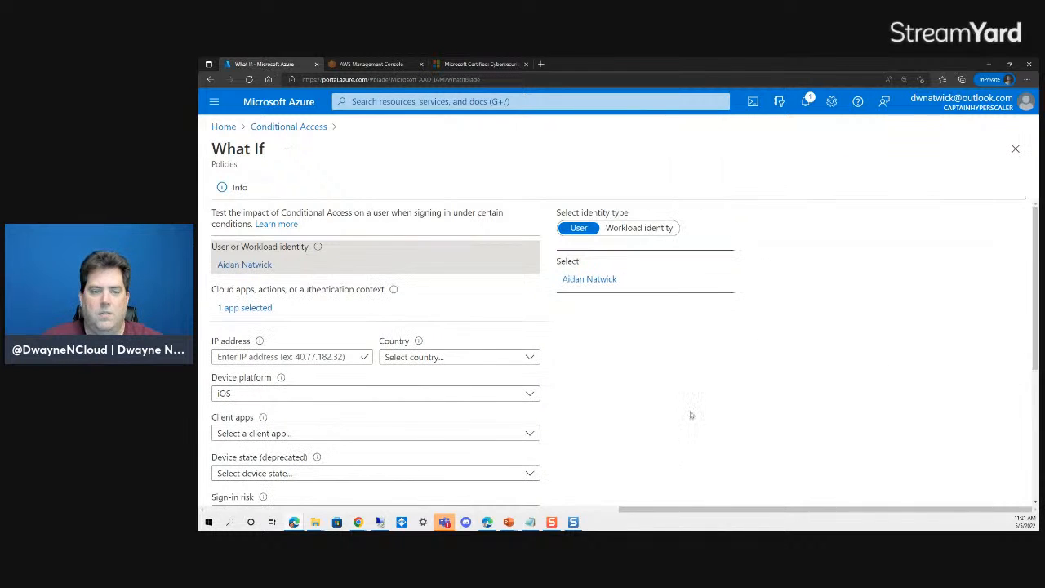
scroll(368, 357, down, 3)
click(245, 446)
scroll(628, 384, down, 3)
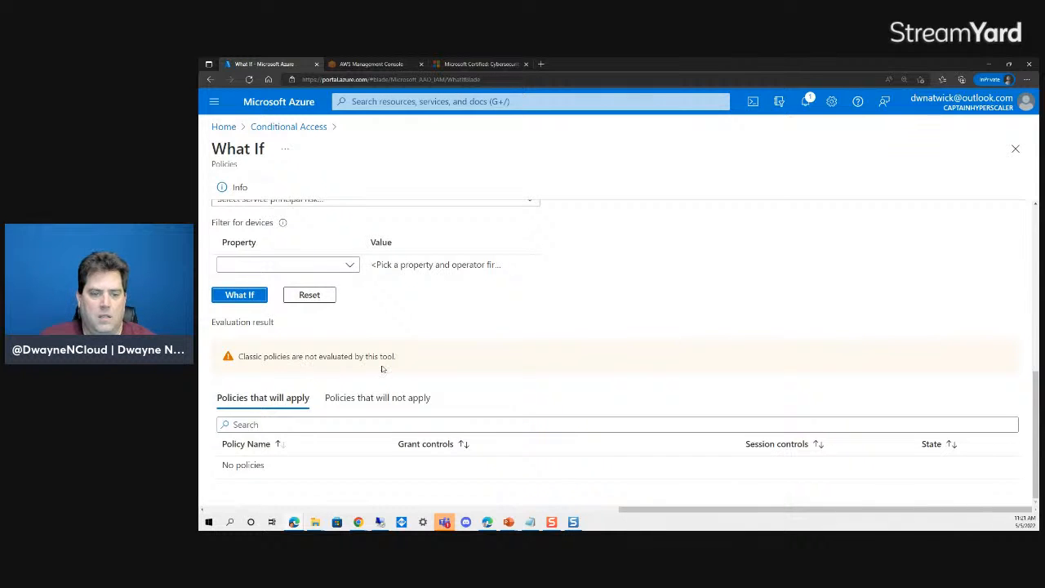
- Review the list of policies that will not apply
click(385, 399)
scroll(539, 383, down, 2)
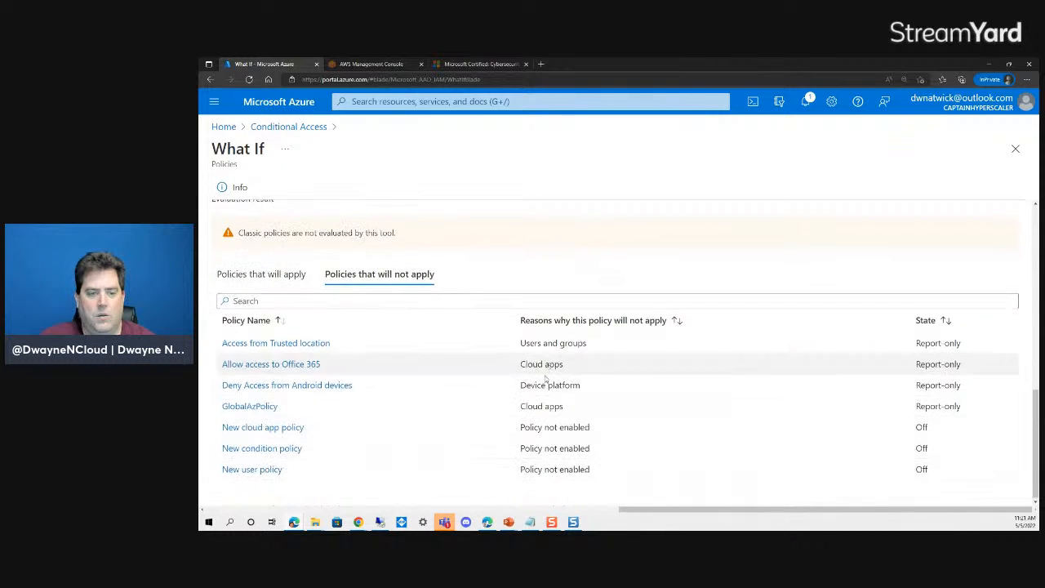
scroll(489, 412, up, 6)
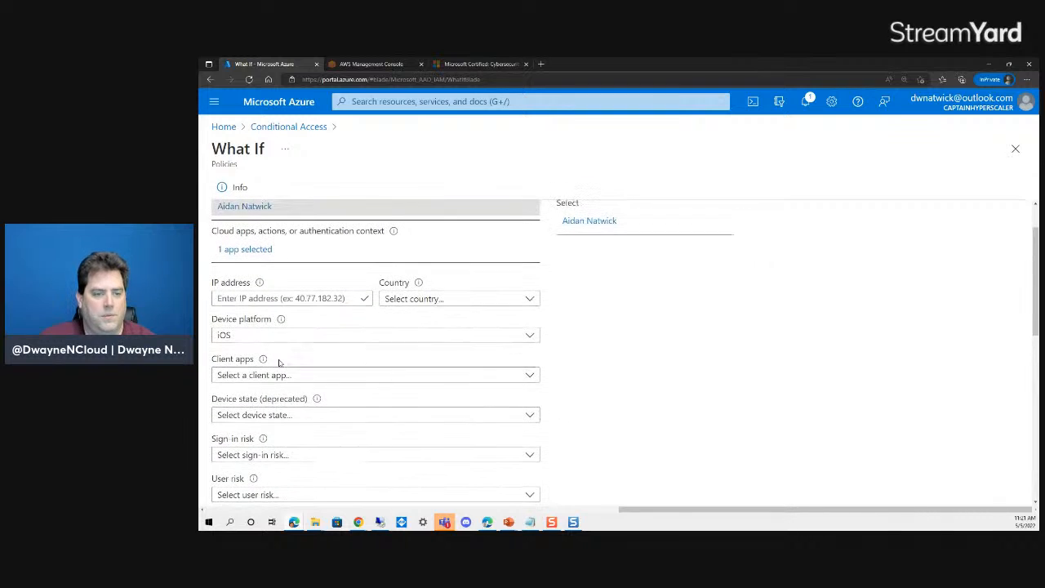
scroll(555, 352, up, 1)
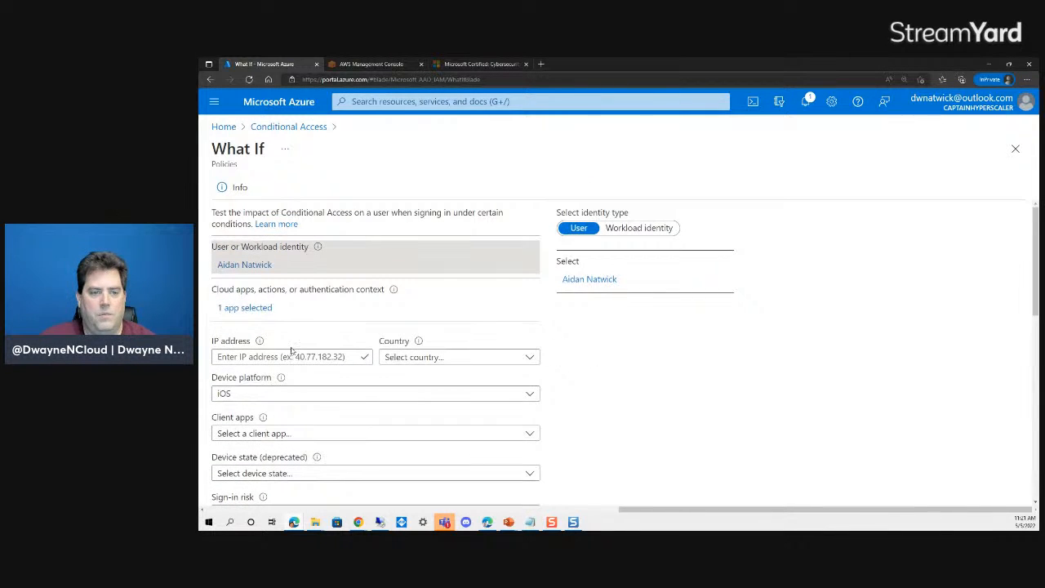
- Add Microsoft Stream to the tested cloud apps and remove Office 365
click(251, 310)
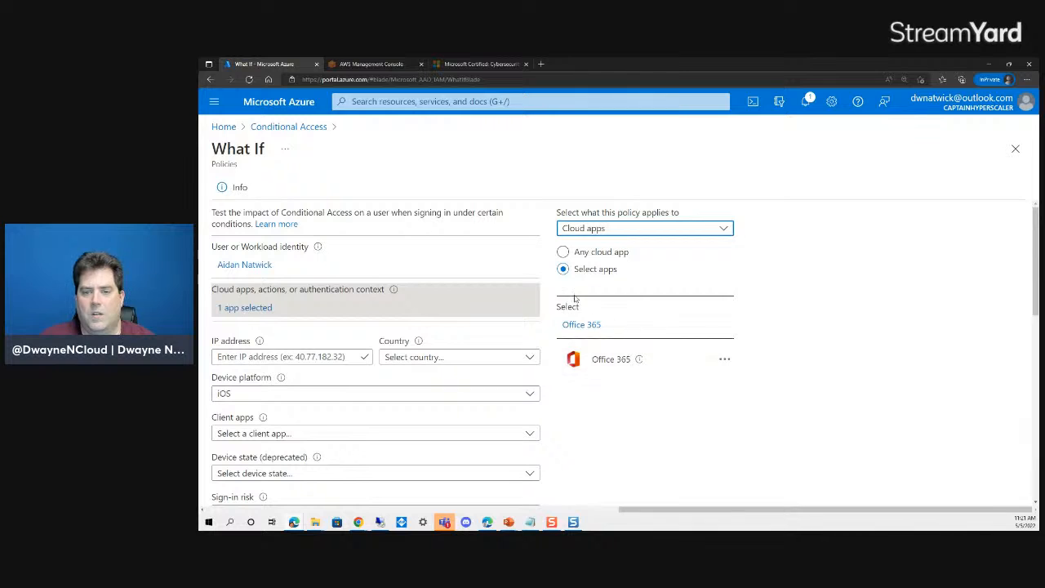
click(596, 329)
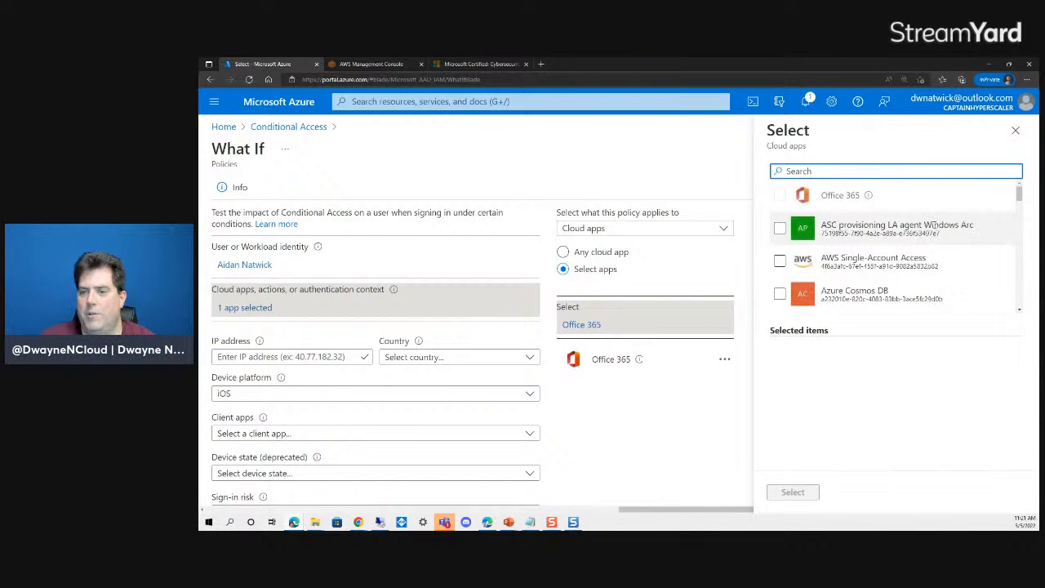
scroll(858, 253, down, 5)
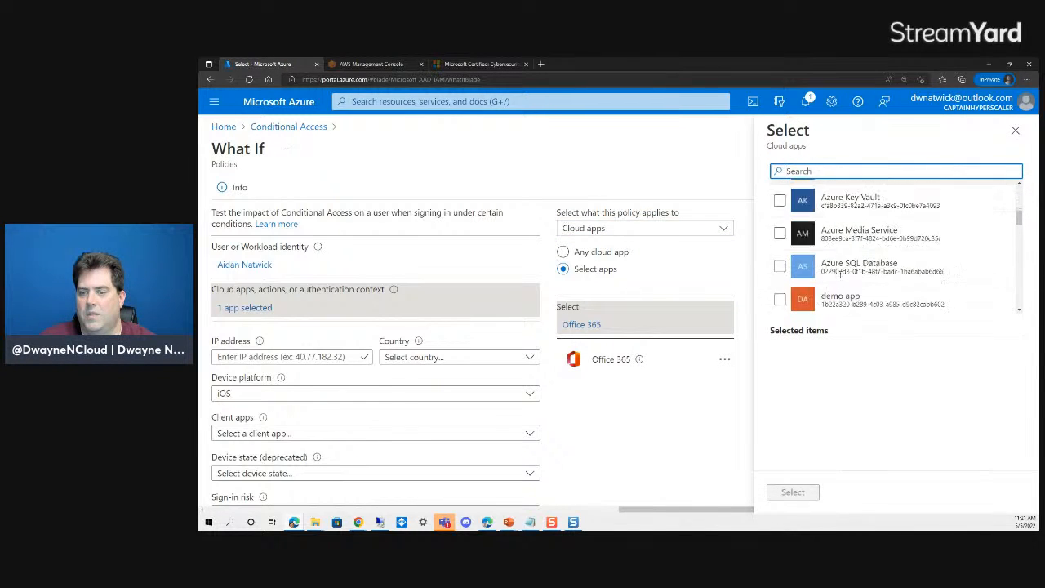
scroll(840, 274, down, 8)
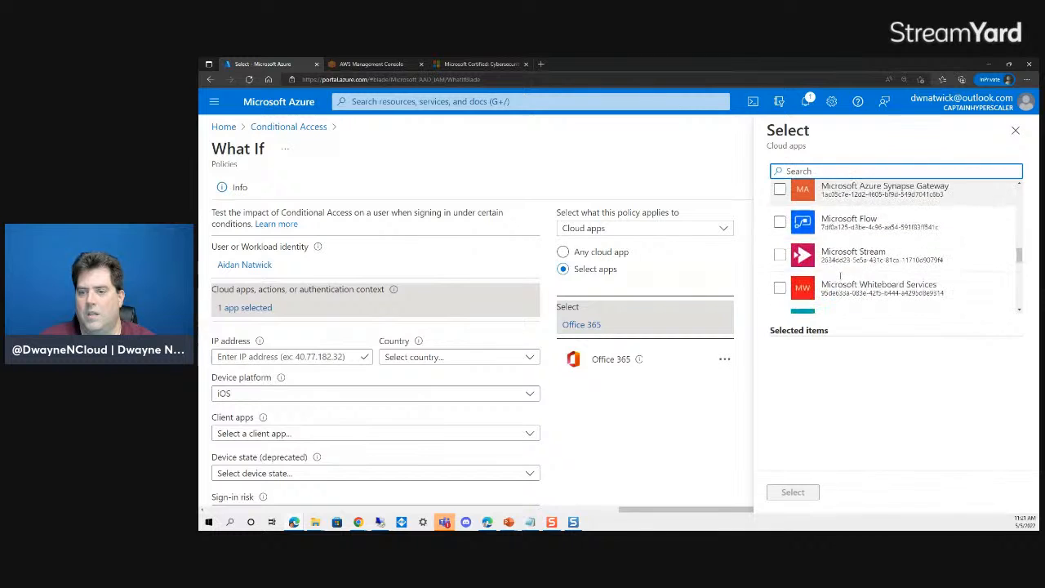
scroll(838, 280, down, 1)
click(825, 214)
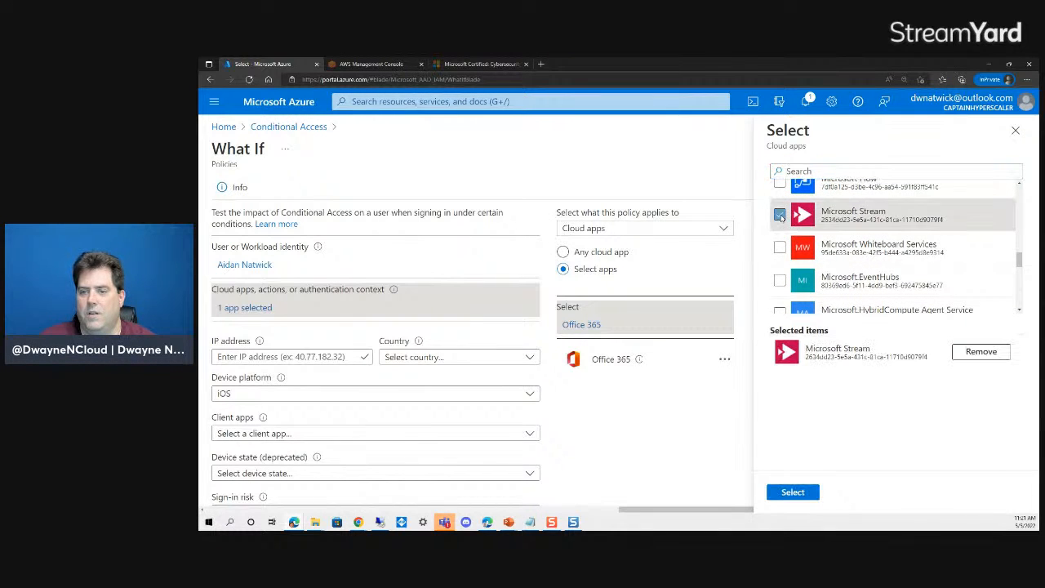
click(792, 492)
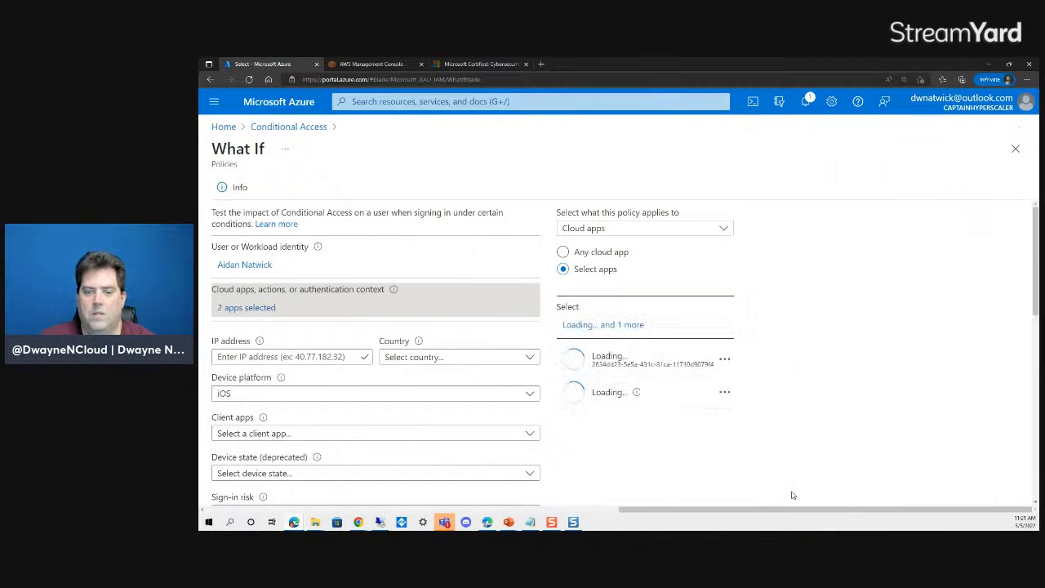
click(727, 395)
click(753, 401)
scroll(575, 392, down, 10)
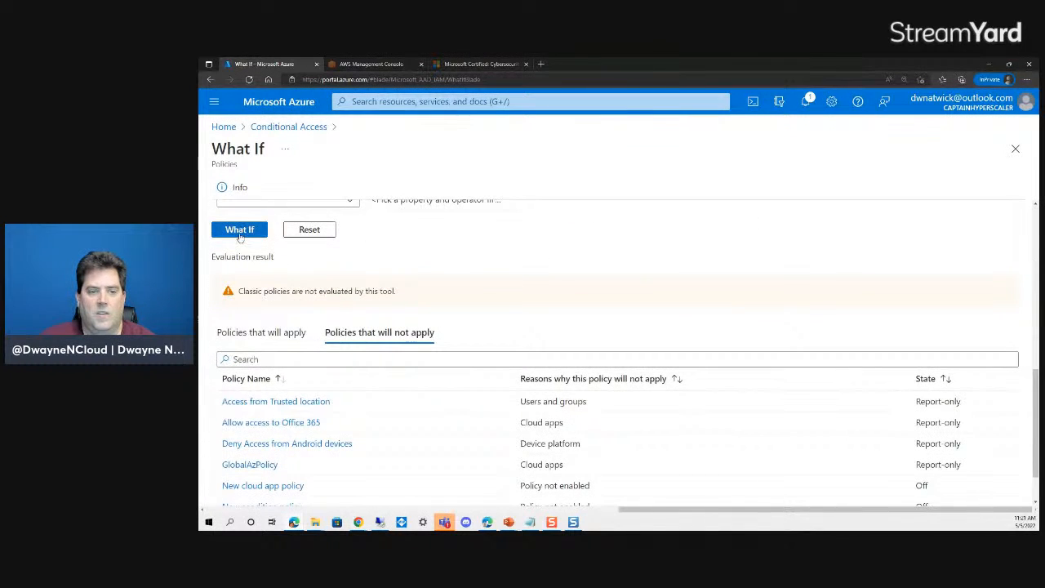
- Rerun What If with Microsoft Stream and show the six non-applying policies
click(239, 232)
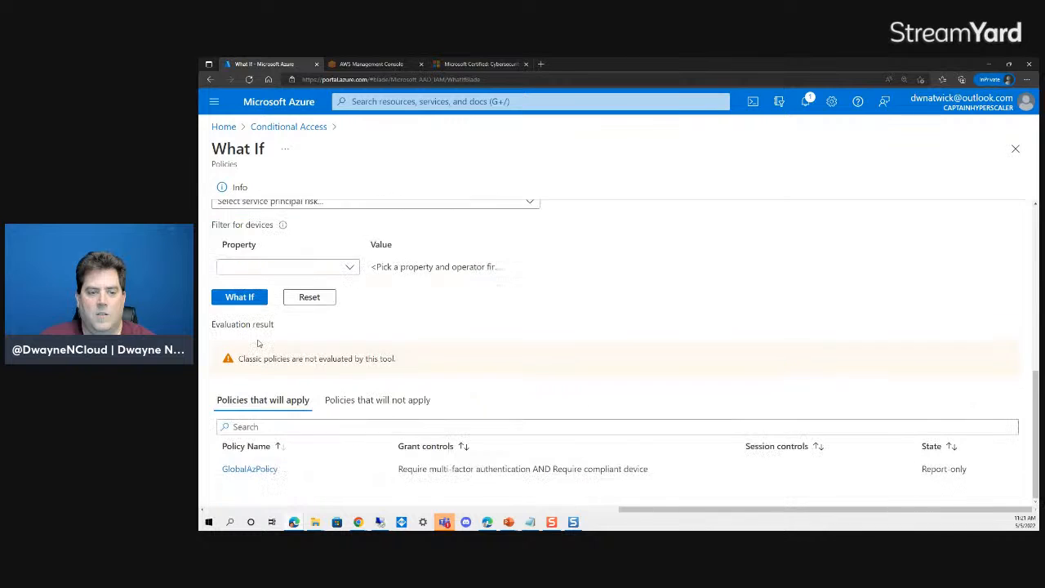
scroll(457, 339, up, 6)
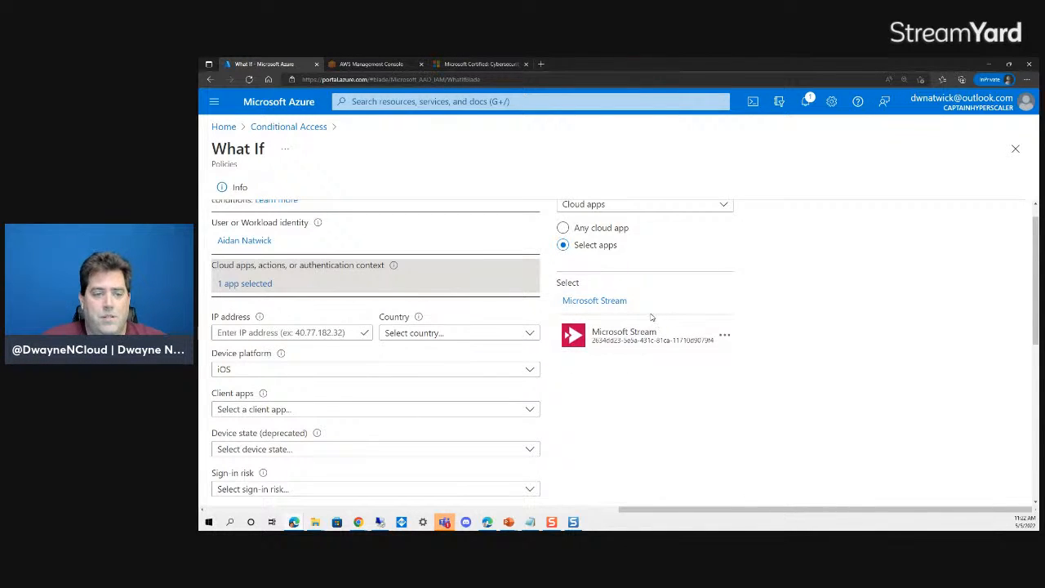
scroll(644, 376, down, 6)
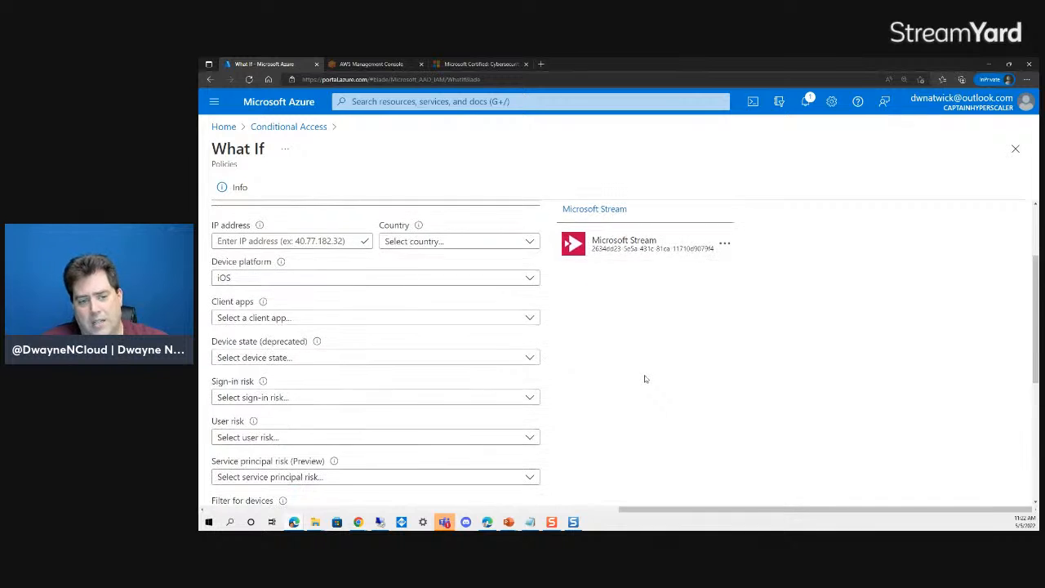
scroll(372, 342, up, 6)
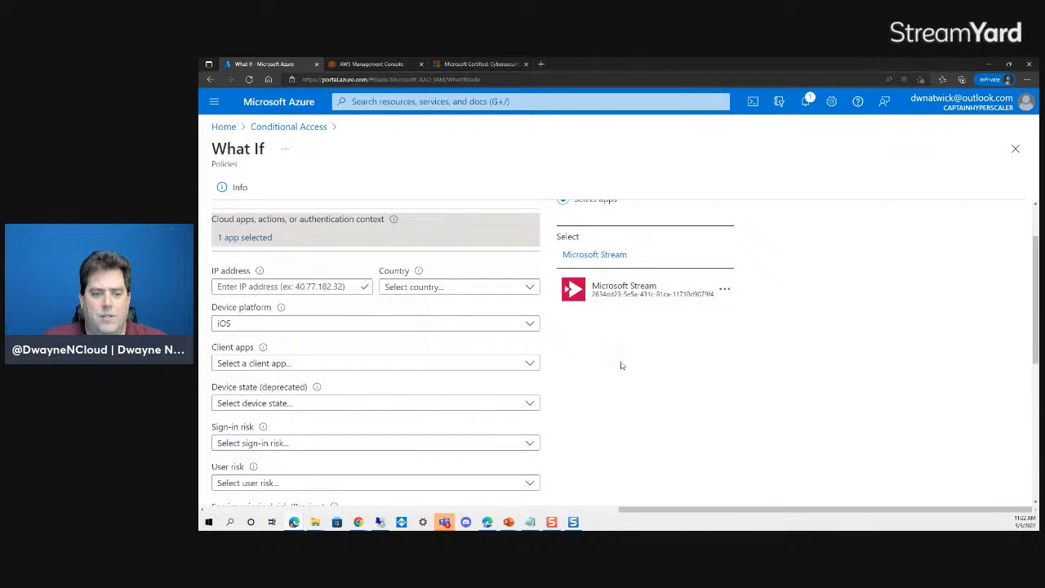
scroll(619, 359, down, 6)
click(343, 400)
scroll(497, 375, down, 2)
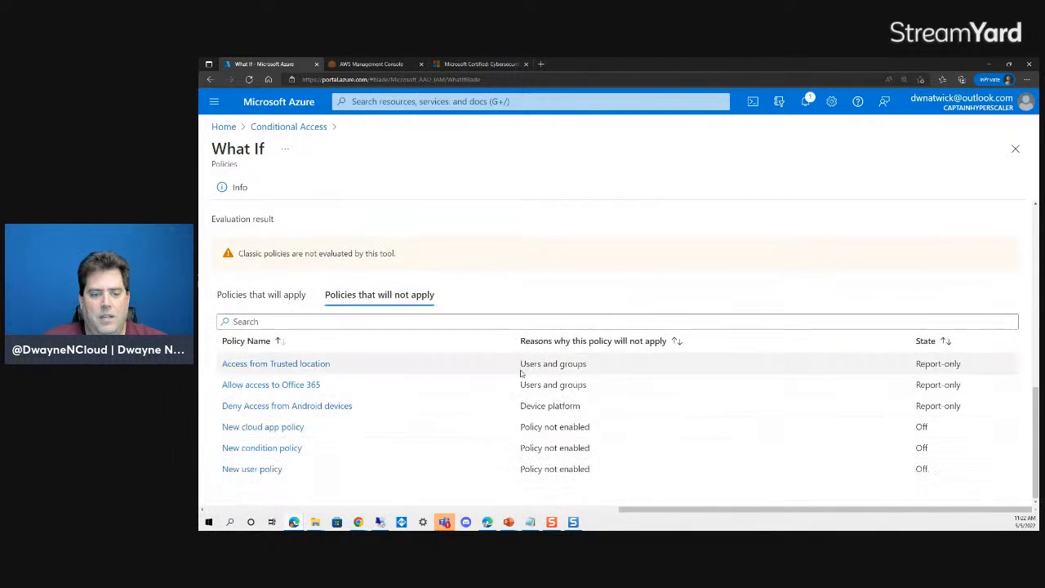
- Remove iOS from Allow access to Office 365's device platforms, keeping Windows, and save
click(269, 386)
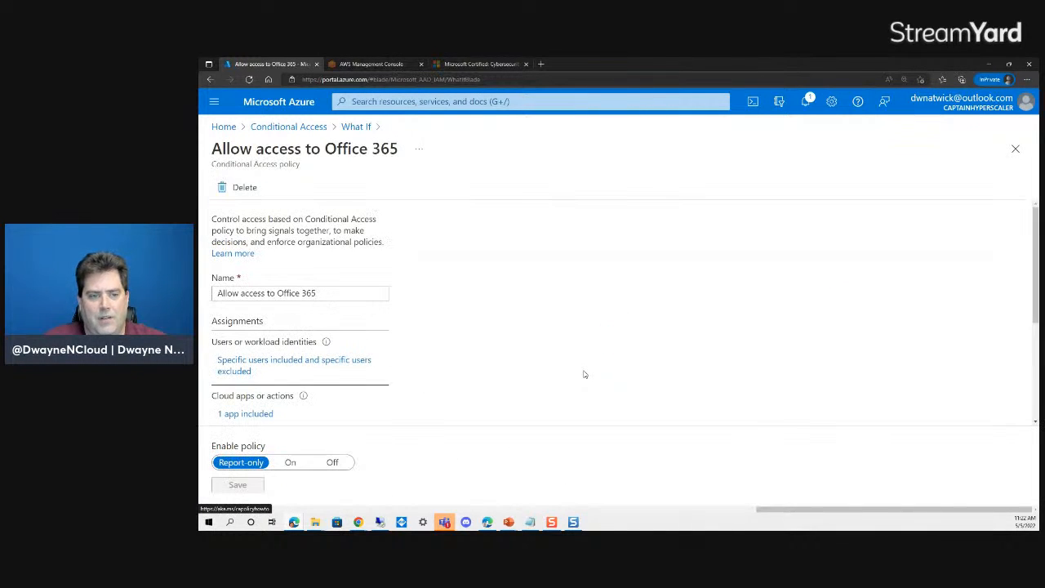
scroll(433, 351, down, 2)
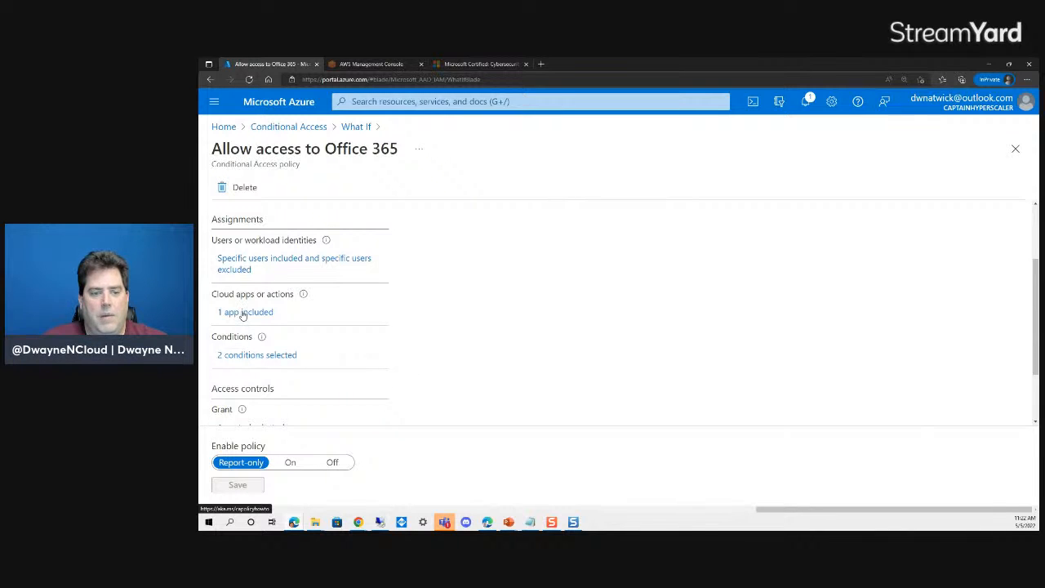
click(242, 359)
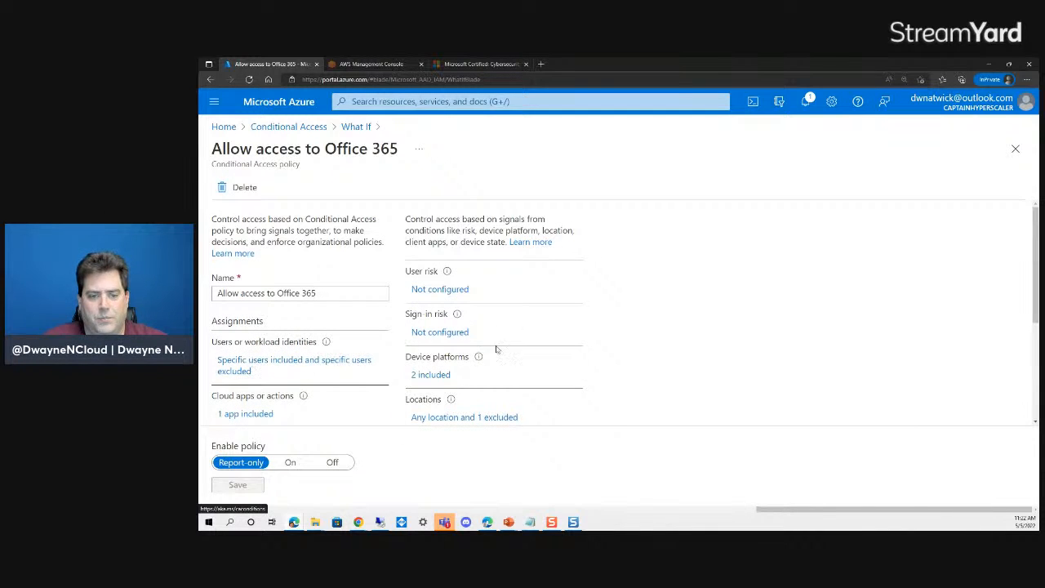
click(431, 374)
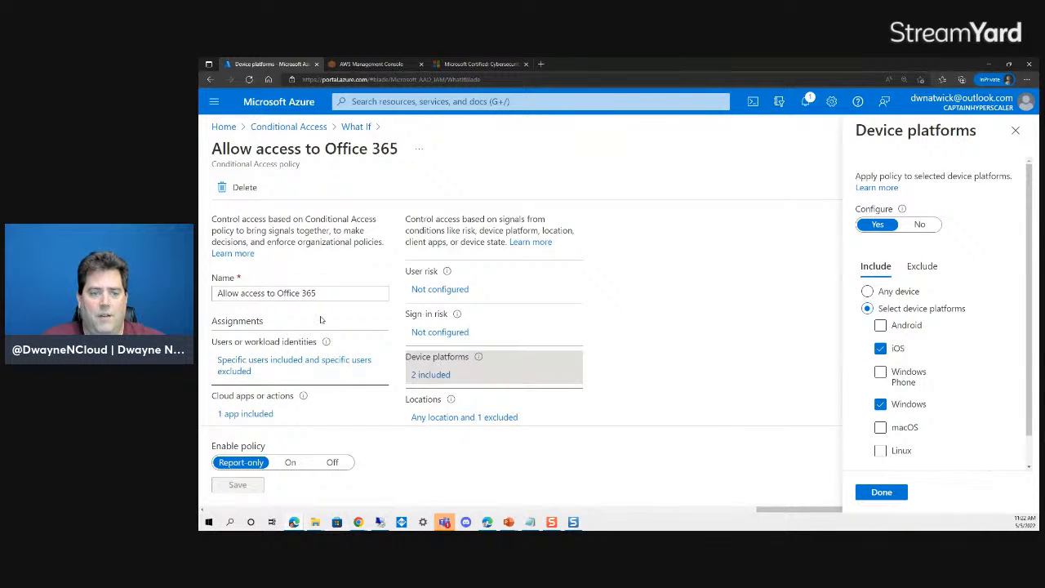
click(880, 348)
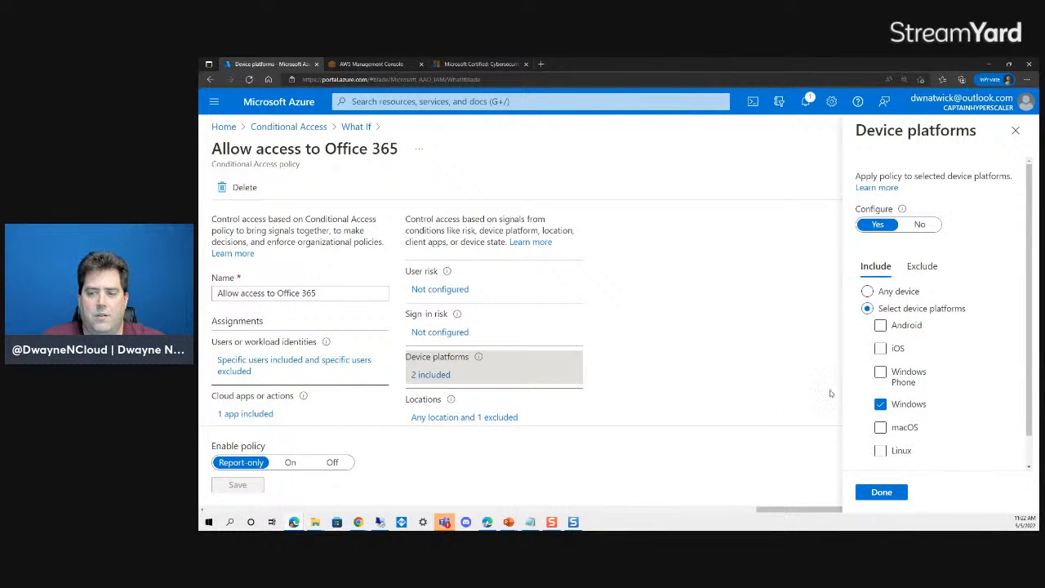
click(882, 492)
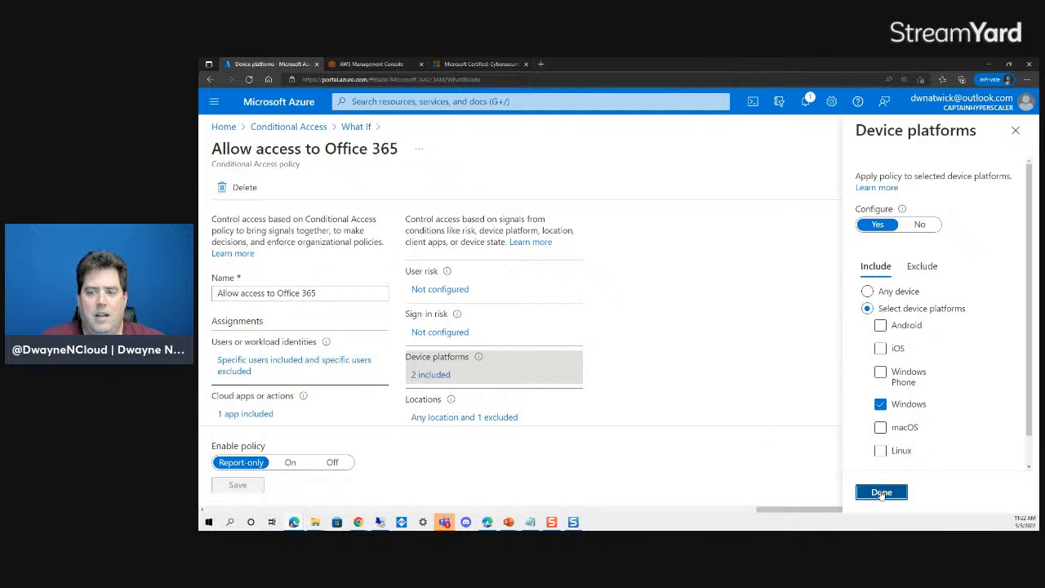
click(236, 485)
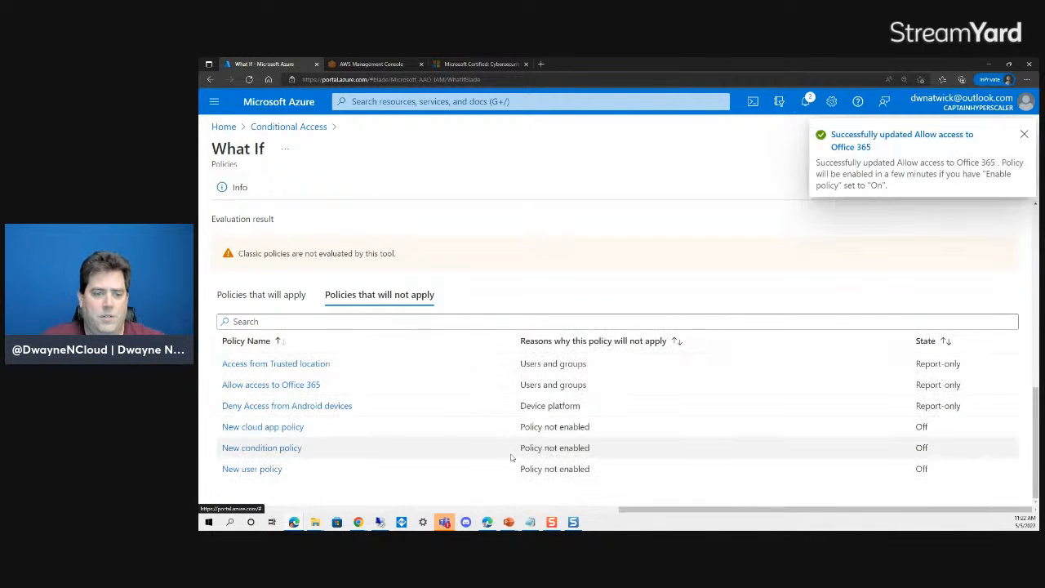
- Rerun the What If evaluation after the policy change
scroll(357, 287, up, 5)
scroll(357, 287, down, 2)
click(253, 421)
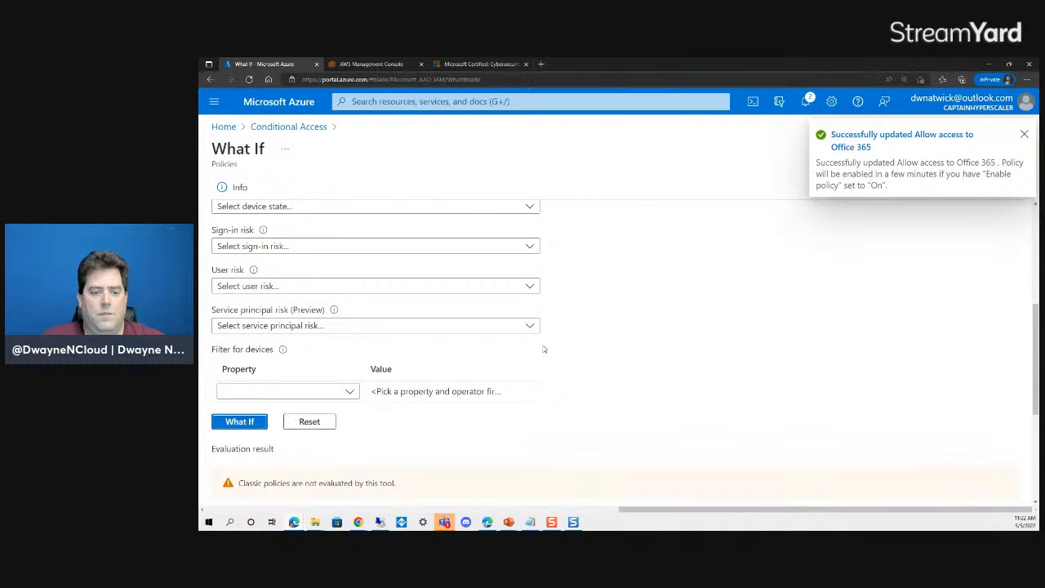
scroll(543, 350, down, 3)
scroll(309, 337, up, 1)
click(261, 298)
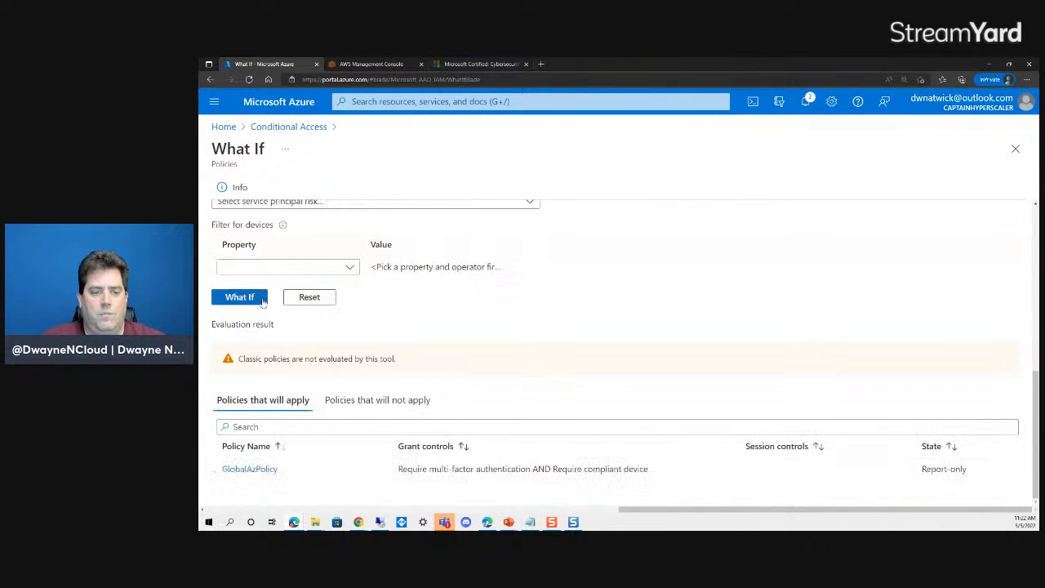
scroll(455, 401, up, 5)
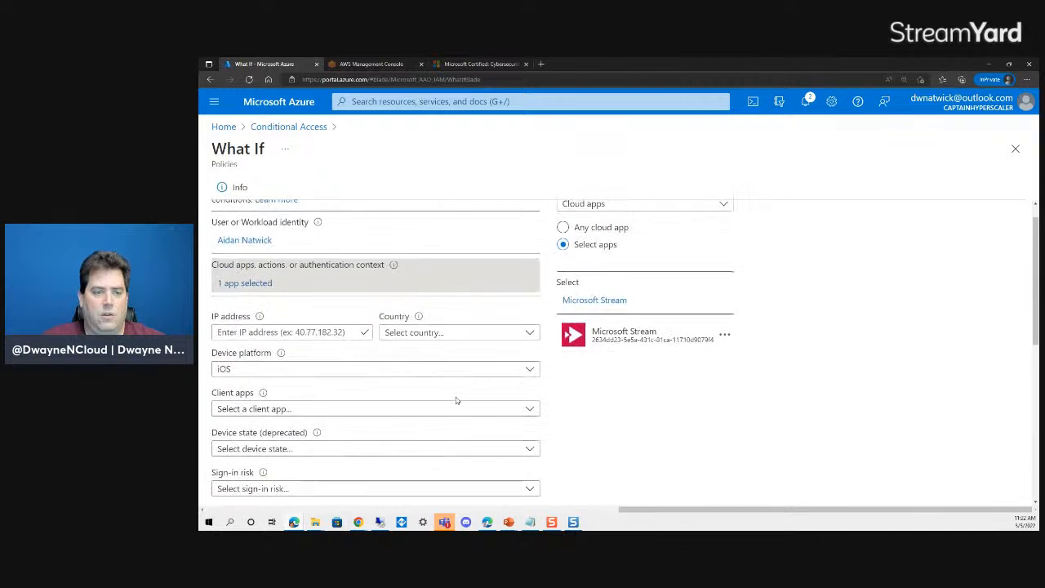
scroll(437, 330, up, 1)
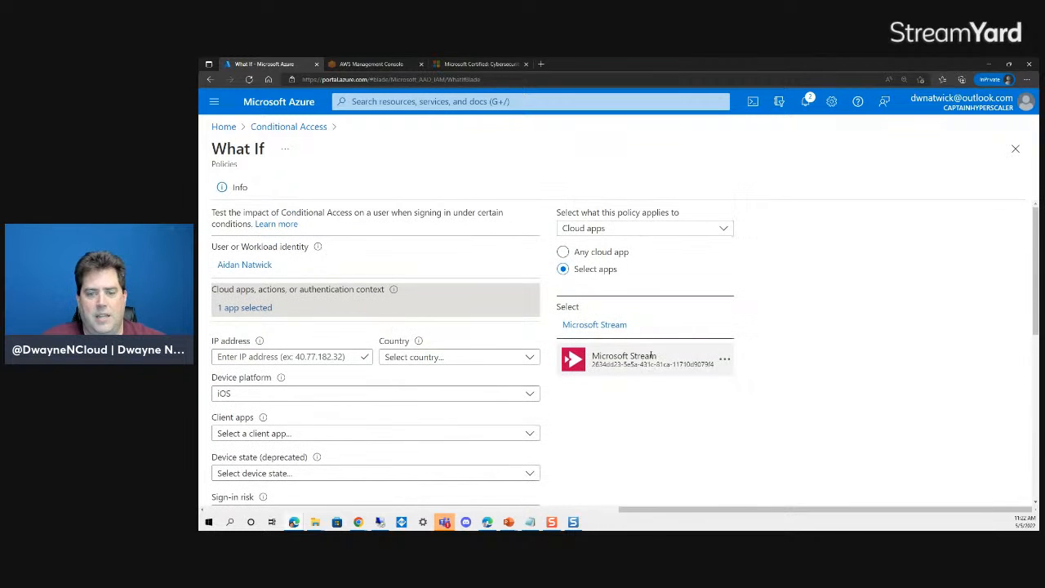
- Add Office 365 to the tested cloud apps and rerun the evaluation
click(603, 326)
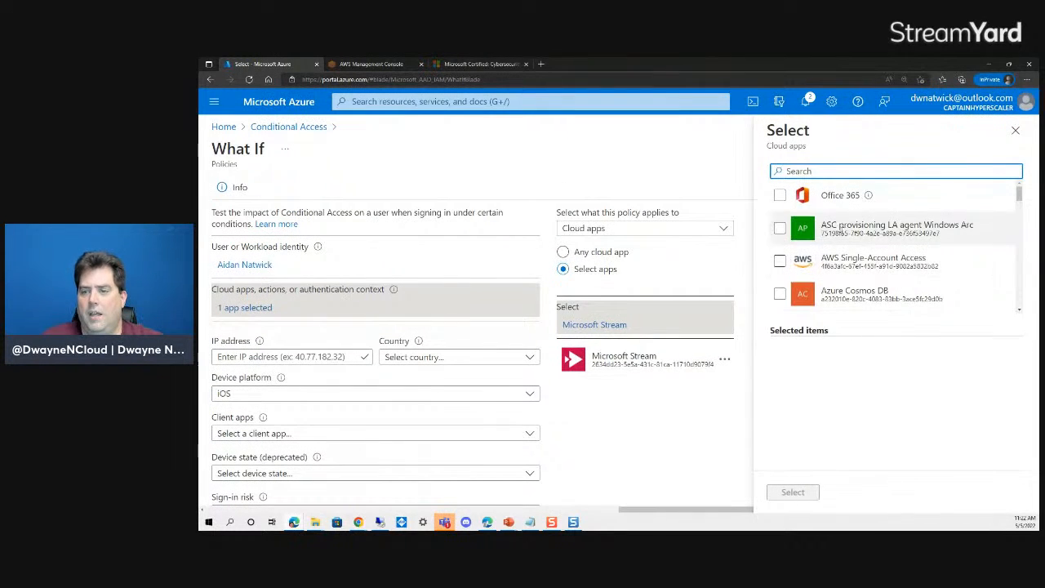
click(779, 195)
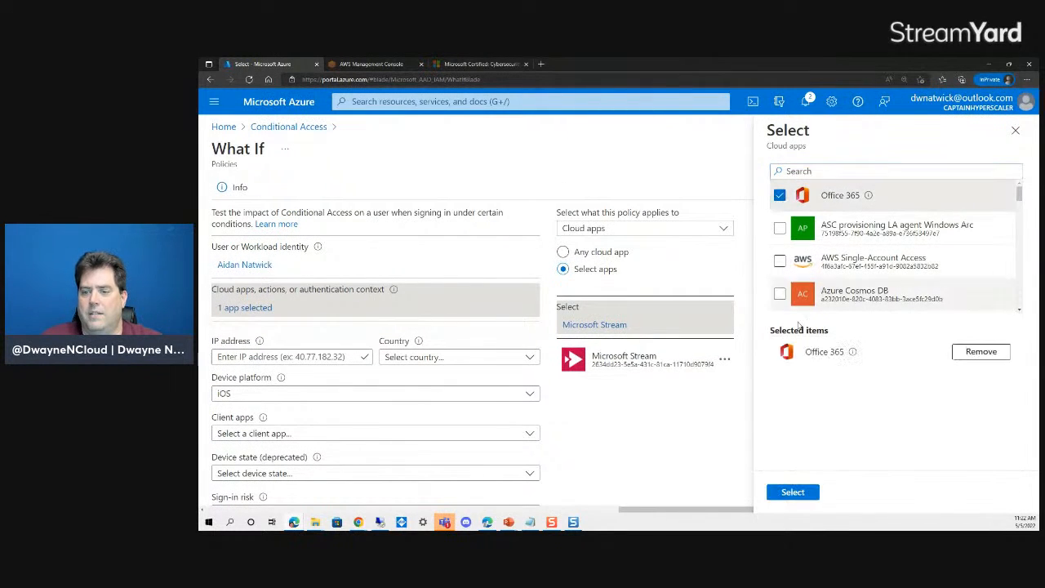
click(791, 491)
scroll(346, 400, down, 5)
click(249, 299)
click(221, 301)
scroll(481, 373, up, 5)
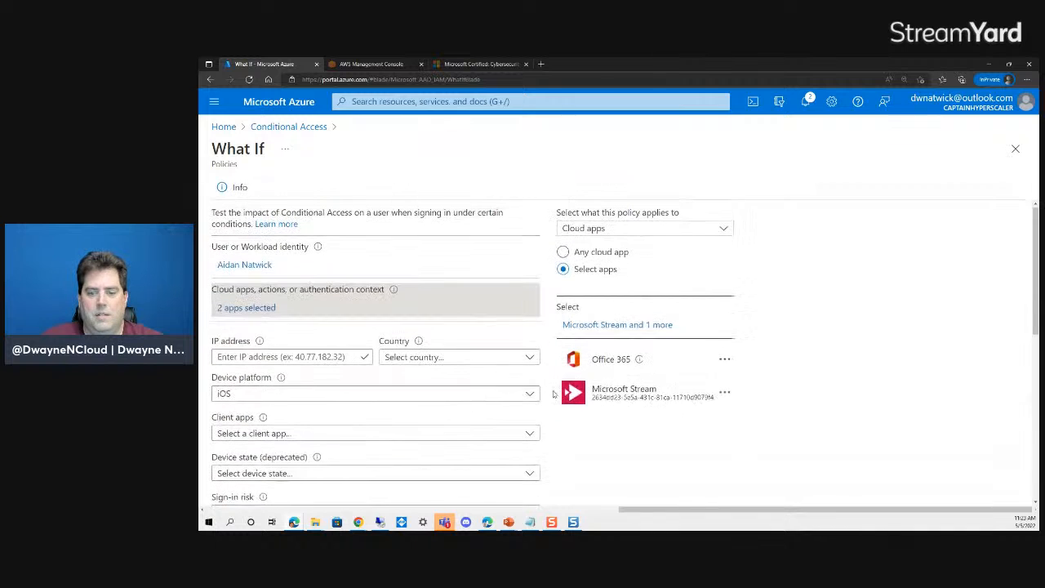
- Remove Microsoft Stream, set the device platform to Windows, and run What If
click(725, 391)
click(752, 403)
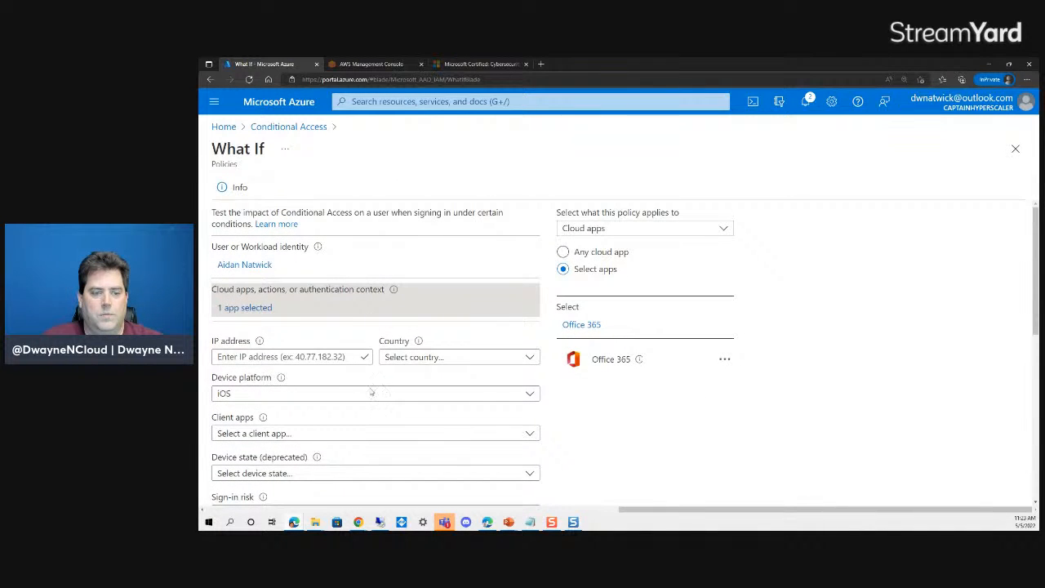
click(309, 393)
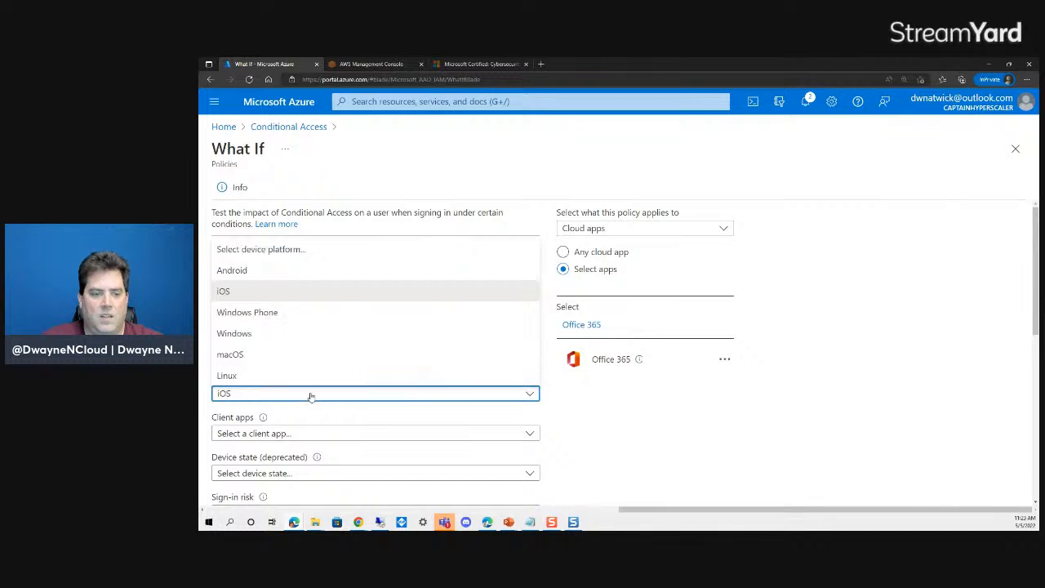
click(275, 335)
scroll(671, 417, down, 5)
click(239, 321)
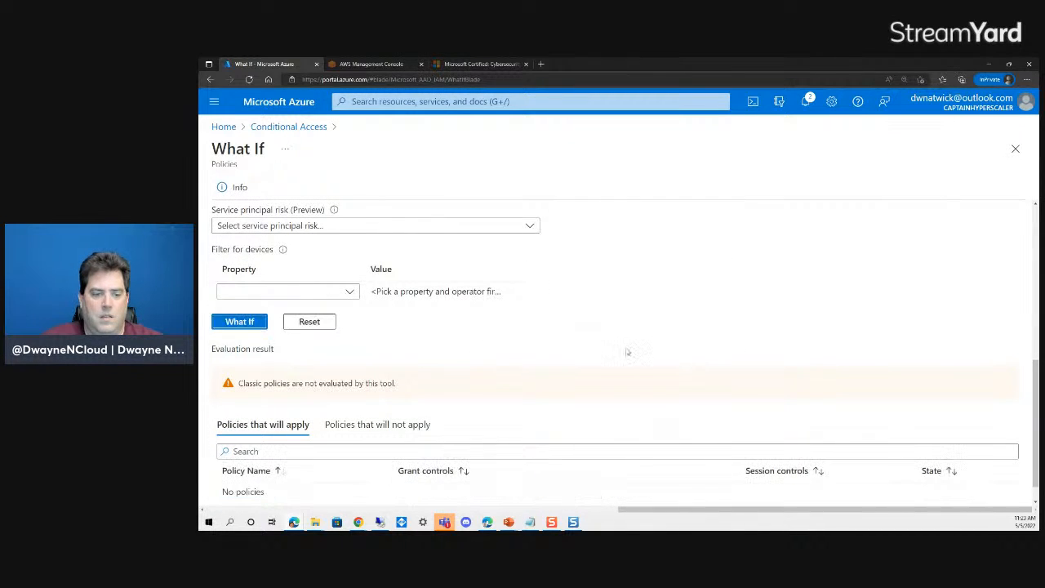
- Check the non-applying policies, then switch the test device platform to Android
click(380, 403)
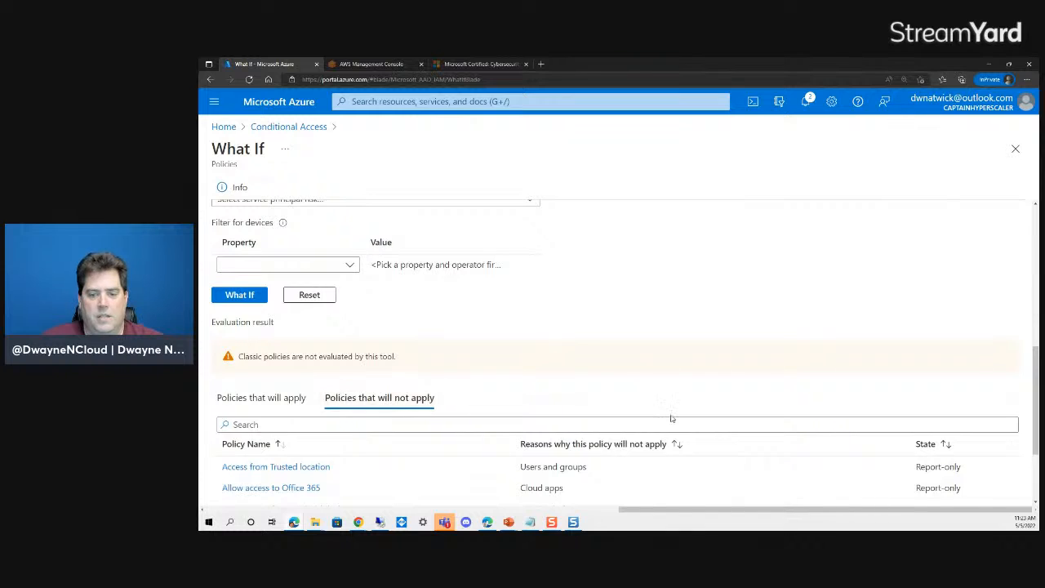
scroll(669, 419, down, 2)
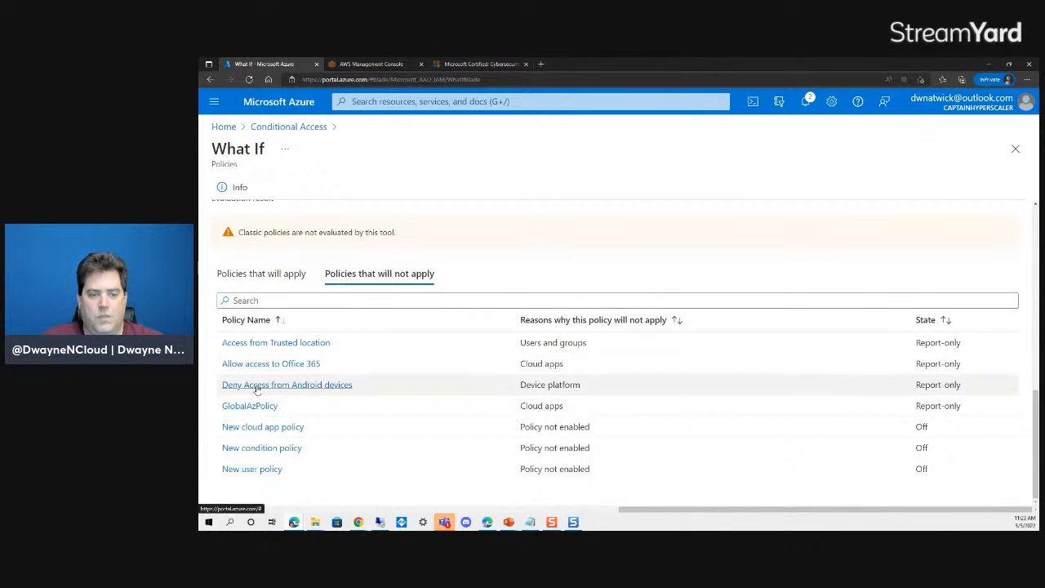
scroll(433, 361, up, 6)
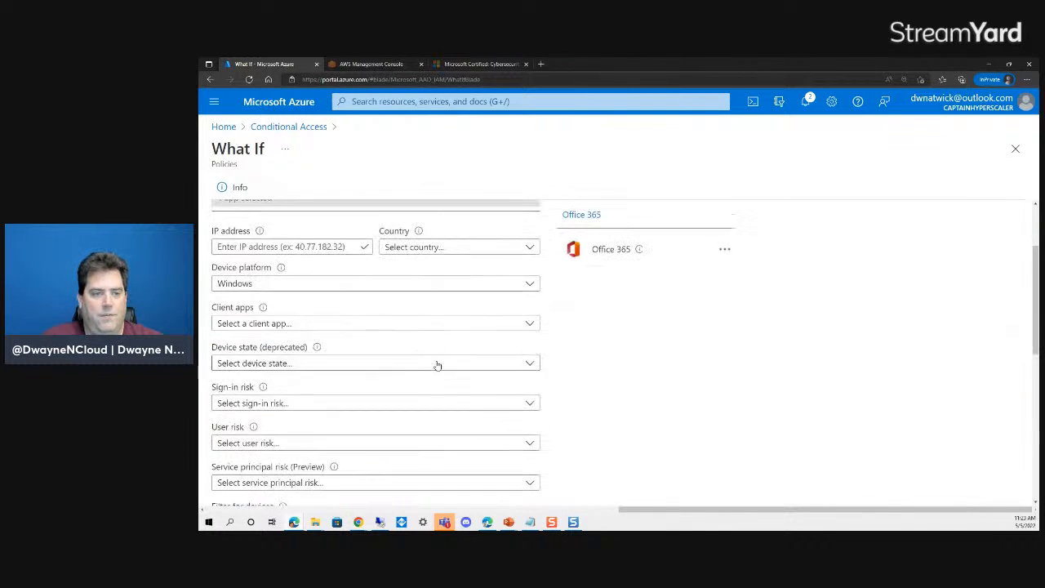
click(493, 291)
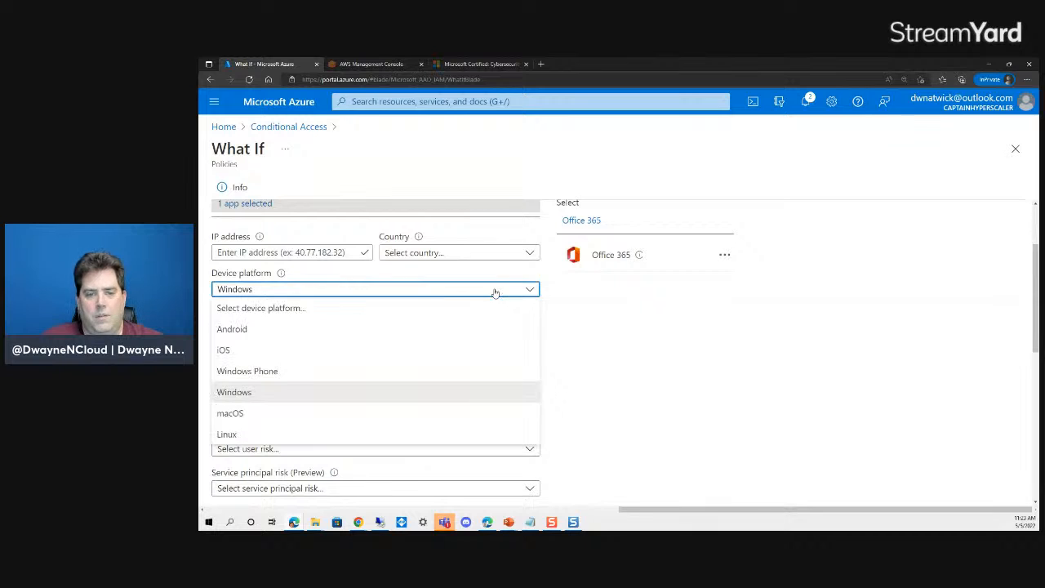
click(315, 327)
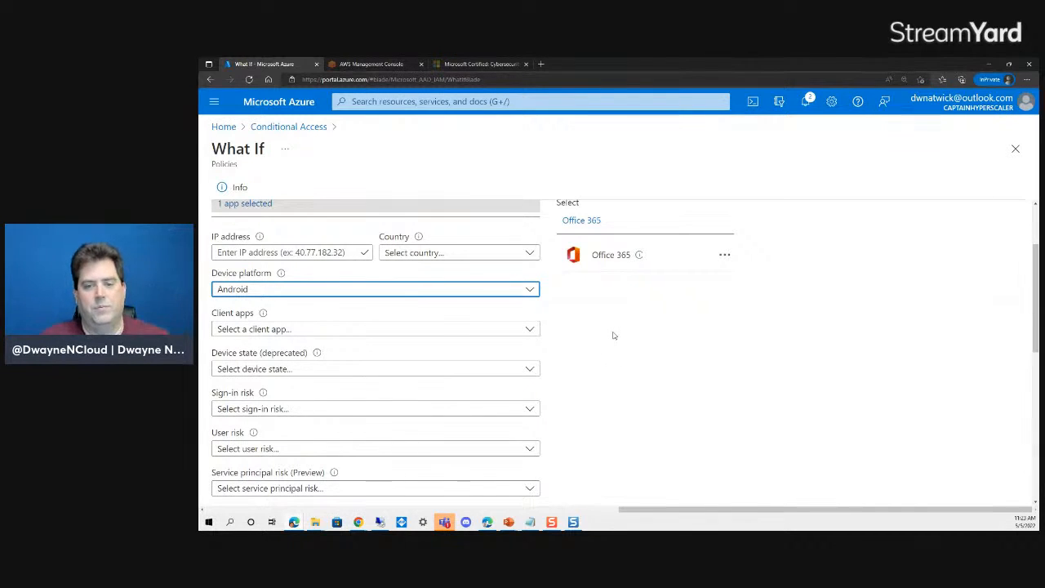
scroll(613, 352, up, 3)
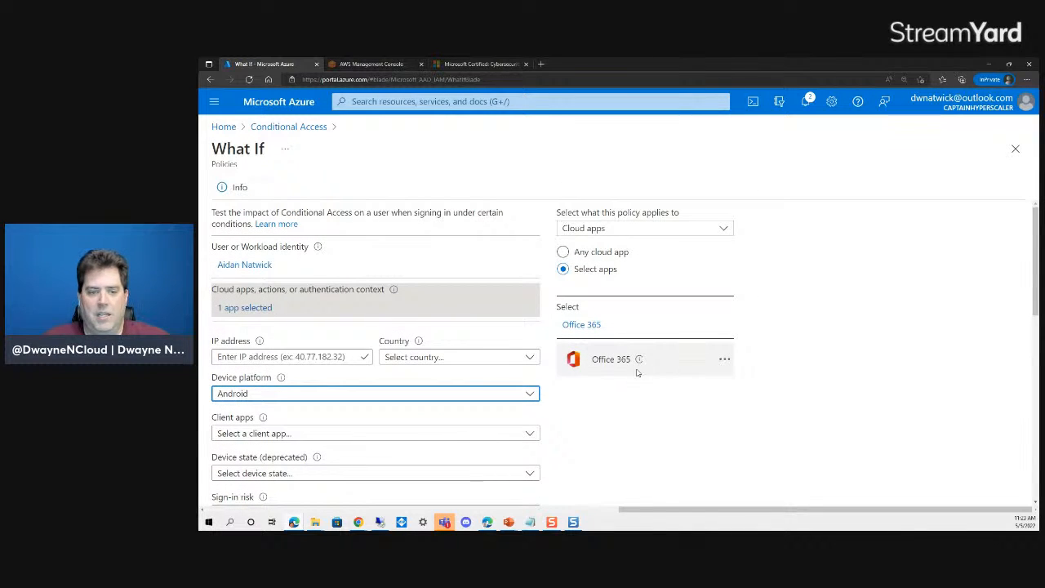
scroll(318, 375, down, 10)
scroll(331, 392, down, 5)
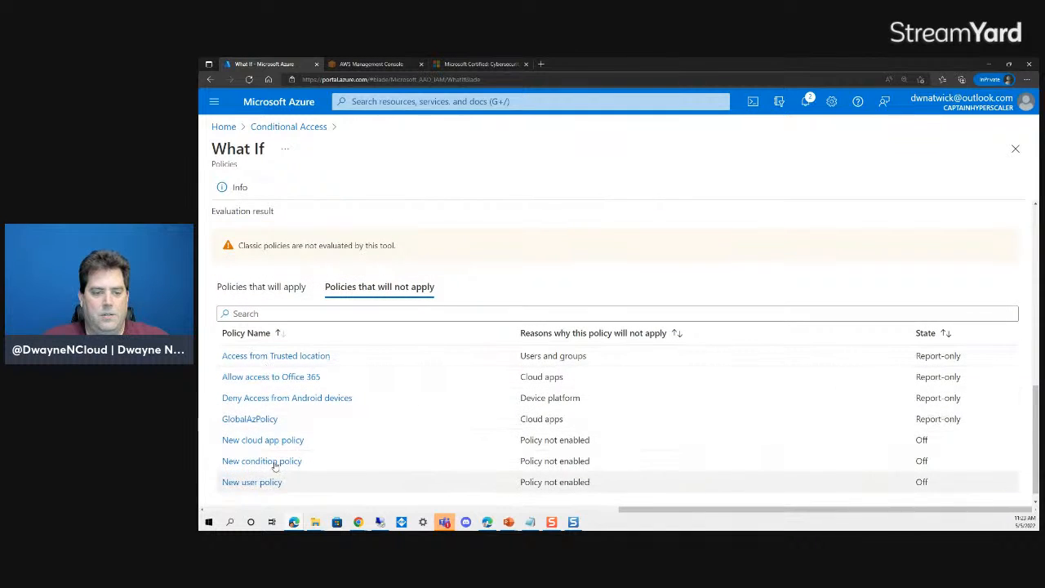
- Set the Allow access to Office 365 policy to include All users
click(263, 377)
scroll(294, 389, down, 3)
scroll(275, 341, up, 2)
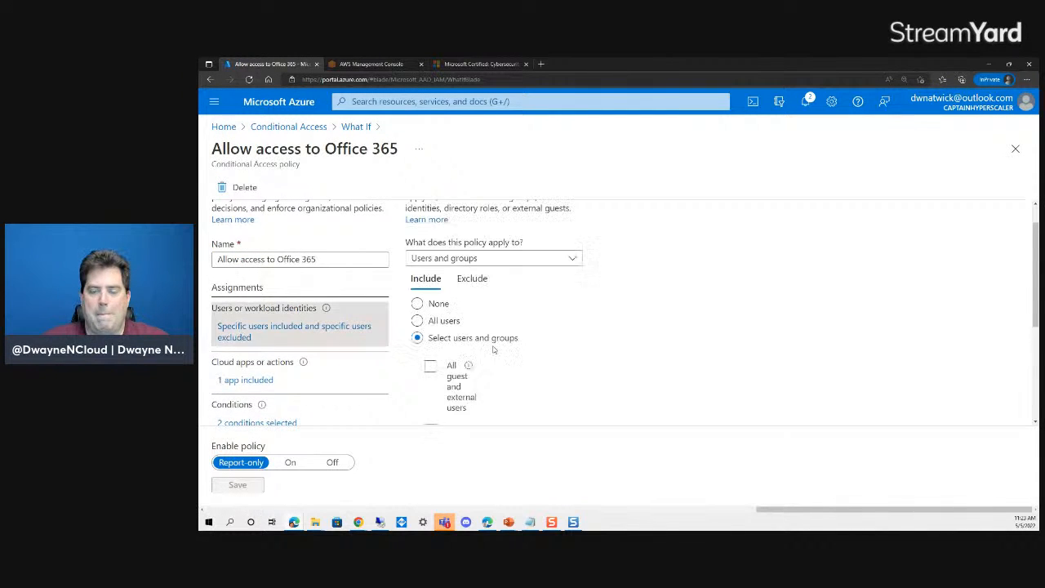
click(421, 322)
- Add a second excluded user to the policy and save it
click(473, 279)
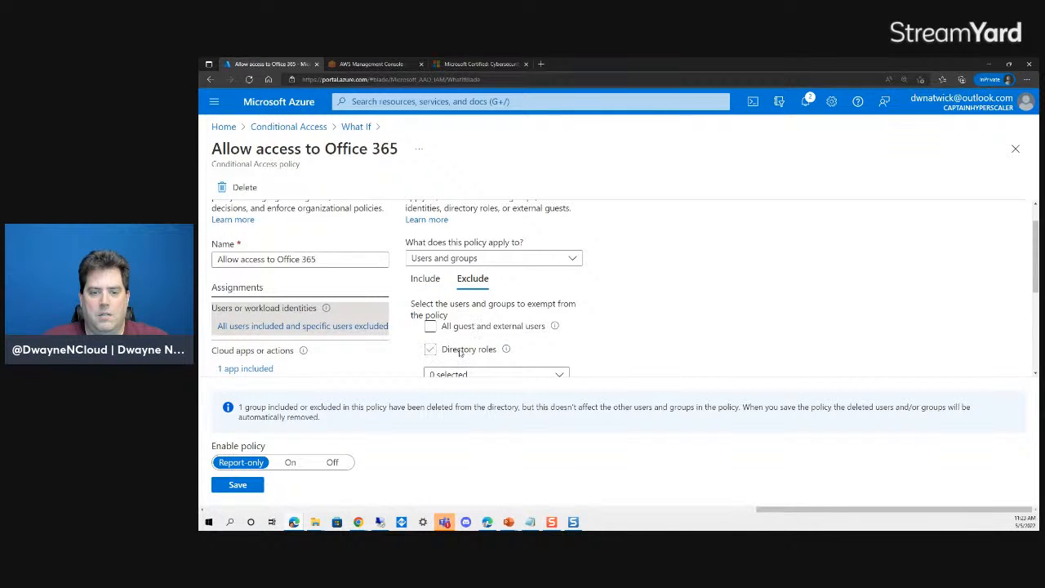
scroll(460, 351, down, 2)
scroll(436, 373, down, 2)
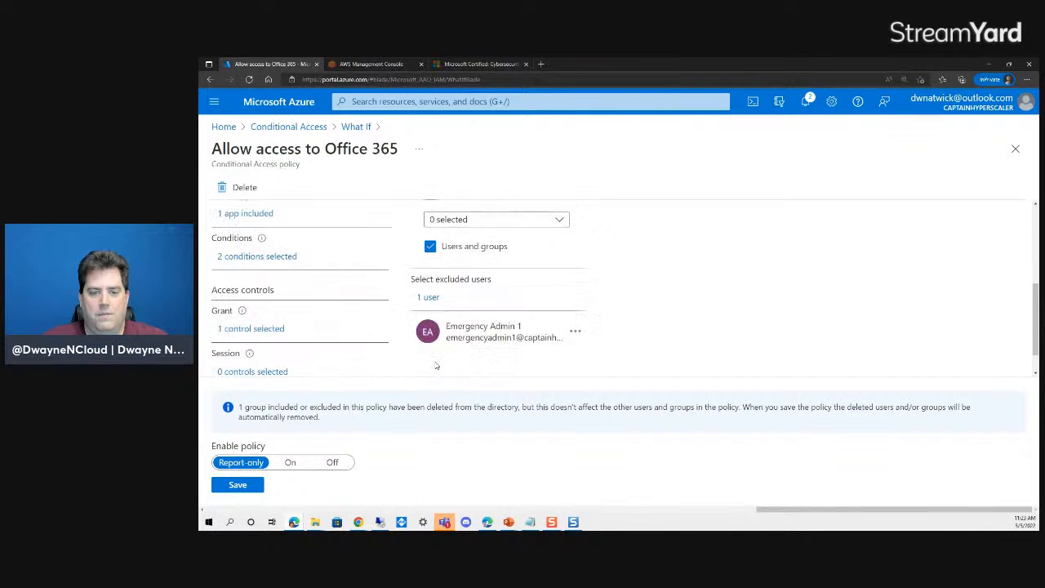
click(430, 296)
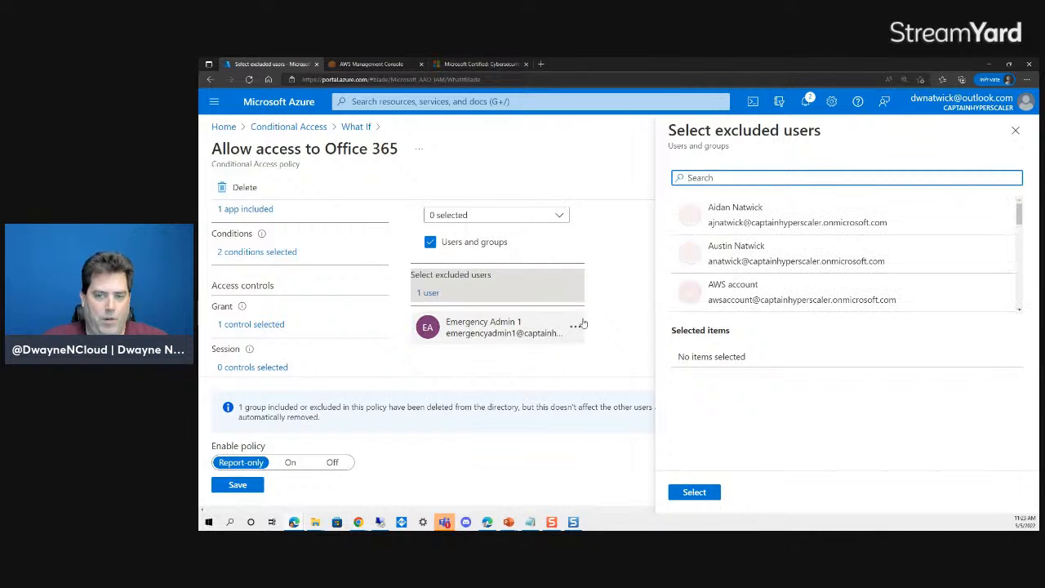
scroll(790, 246, down, 3)
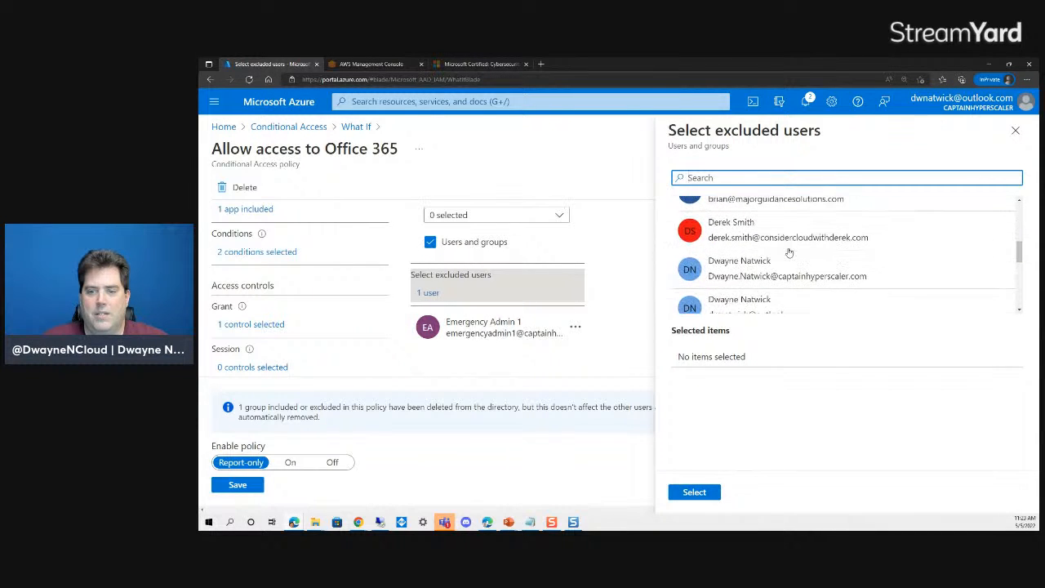
click(788, 254)
click(689, 493)
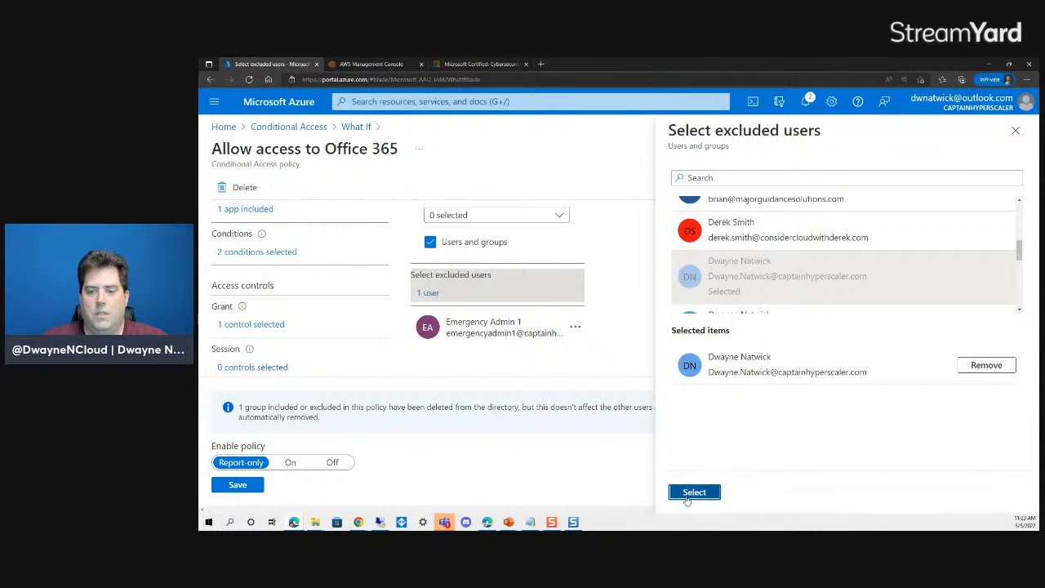
click(236, 486)
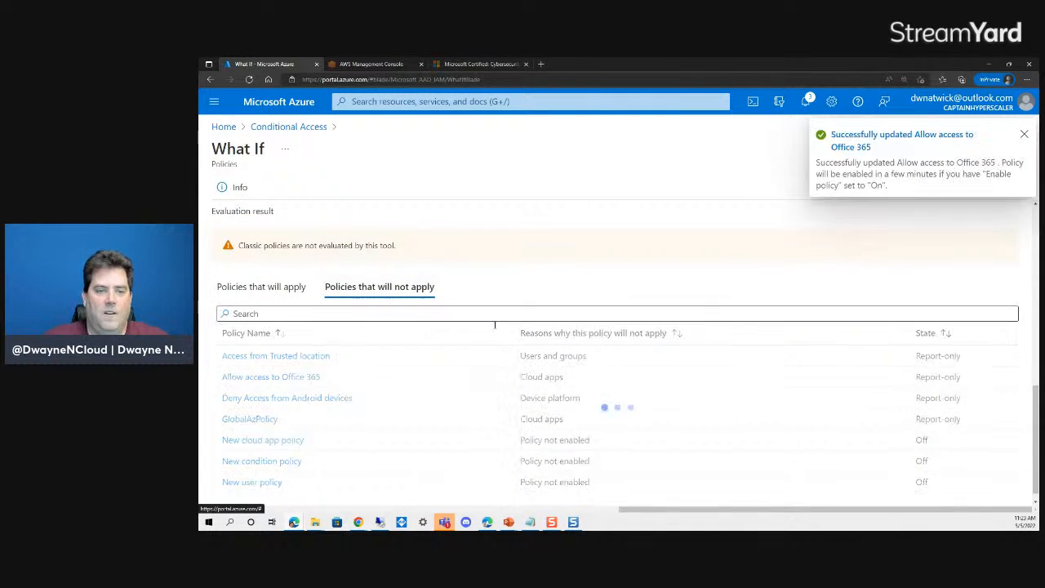
- Clear the device platform, run What If, and review the policies that will not apply
scroll(326, 359, up, 10)
scroll(343, 335, up, 2)
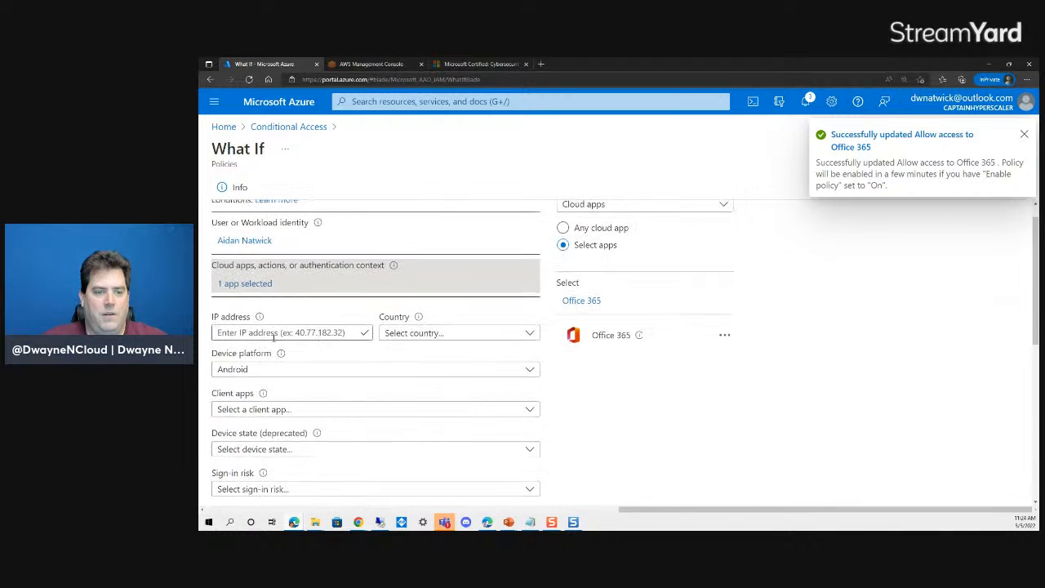
click(321, 369)
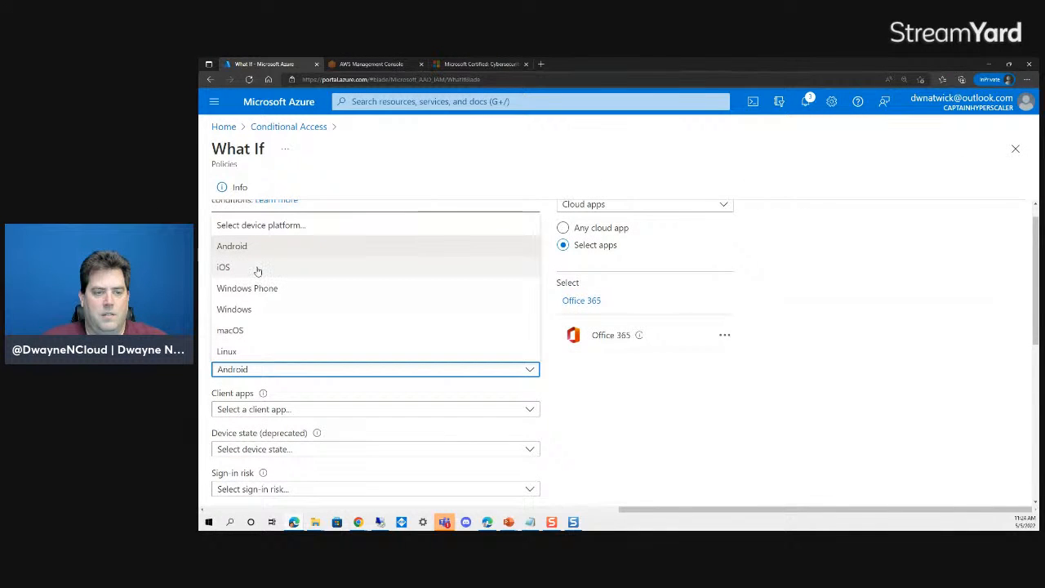
click(280, 226)
scroll(591, 395, down, 3)
click(219, 484)
scroll(601, 373, down, 3)
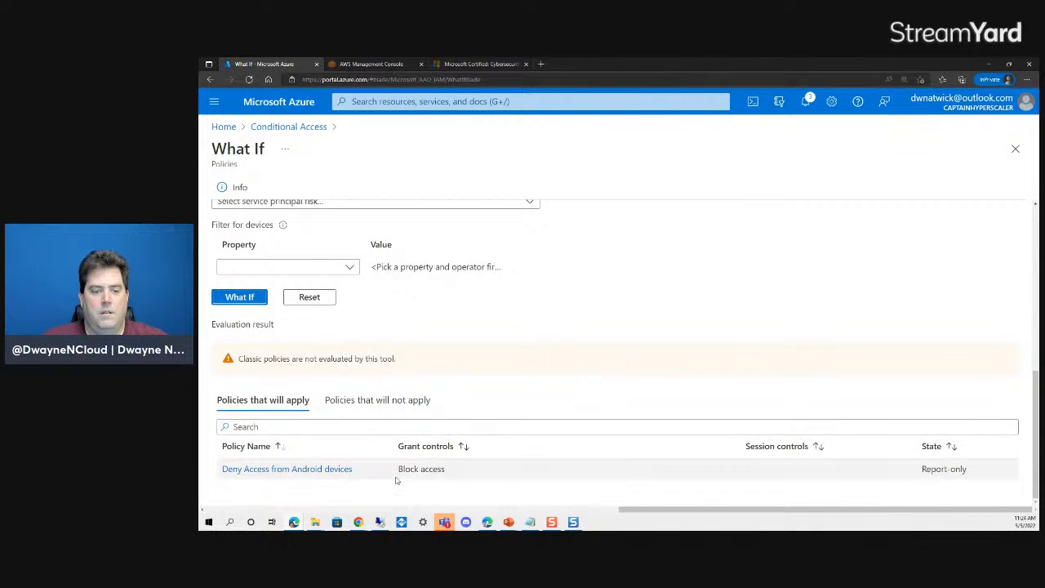
click(381, 405)
- Rerun What If with Windows as the device platform and review the policies that will apply
scroll(462, 441, down, 2)
scroll(462, 441, up, 3)
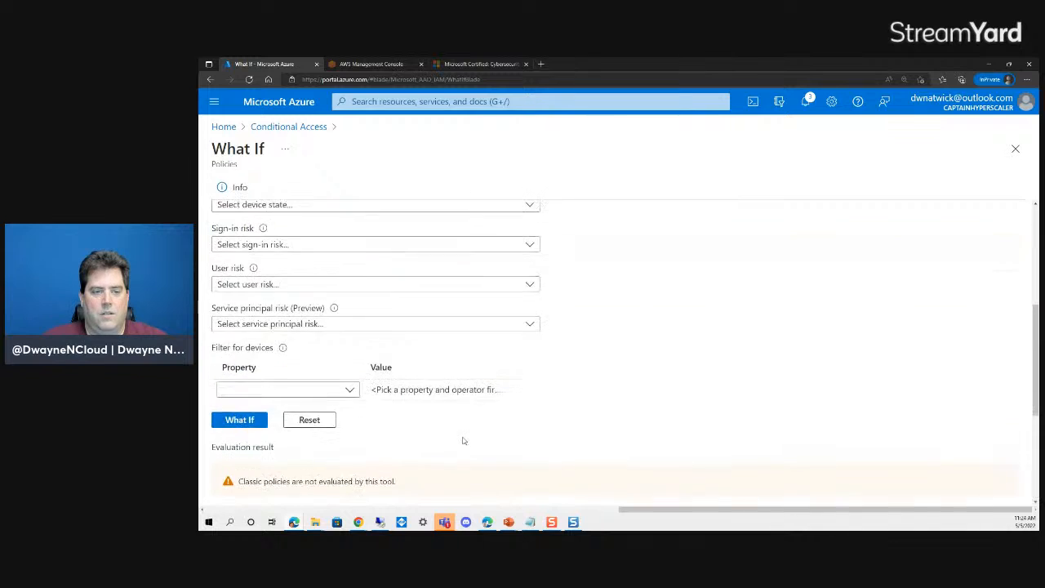
scroll(462, 441, up, 3)
click(305, 356)
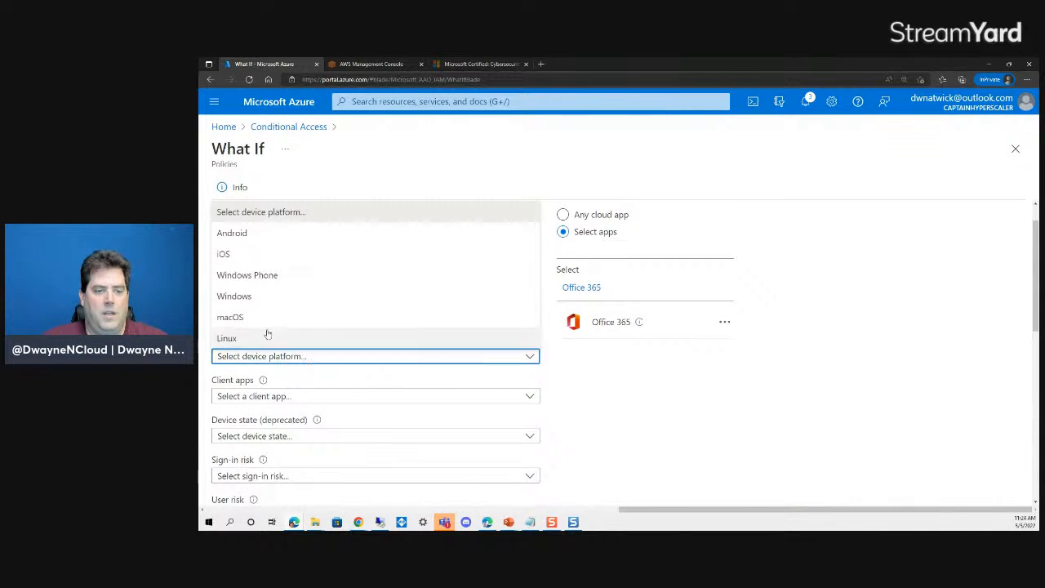
click(257, 296)
scroll(658, 392, down, 3)
click(240, 421)
scroll(597, 405, down, 3)
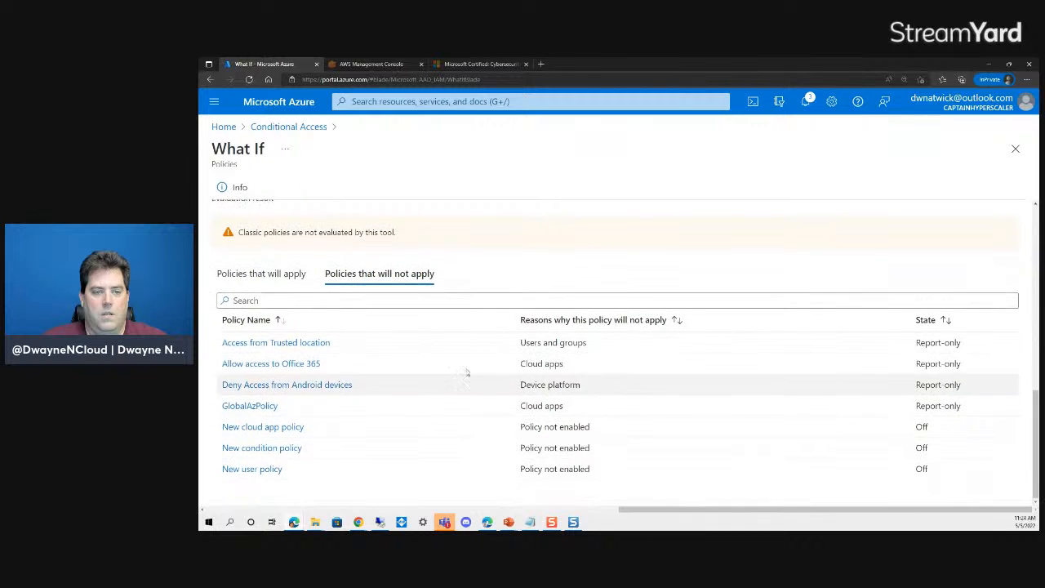
click(275, 274)
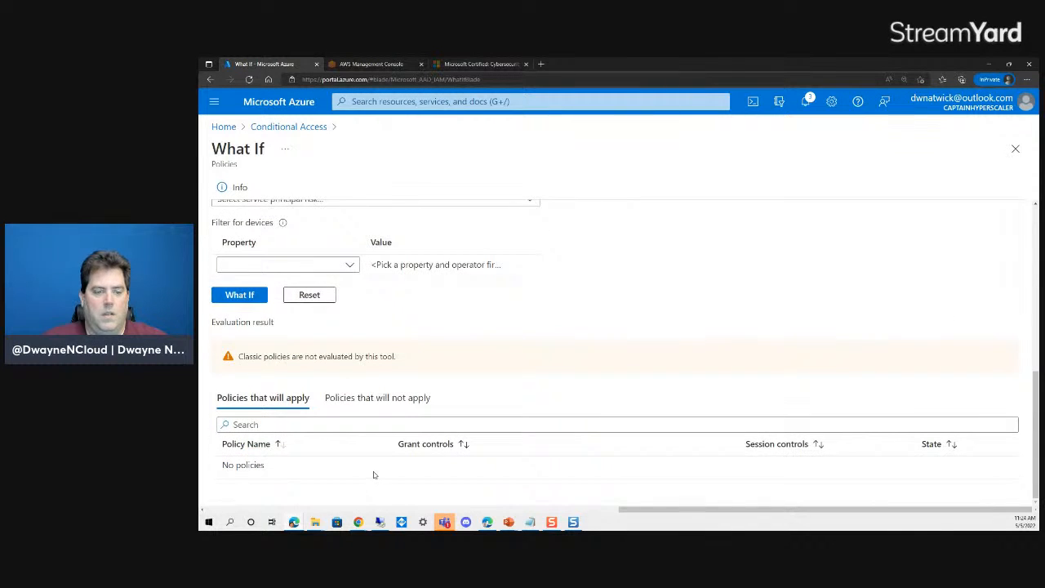
- Switch the What If device platform to iOS
scroll(374, 474, up, 5)
click(324, 321)
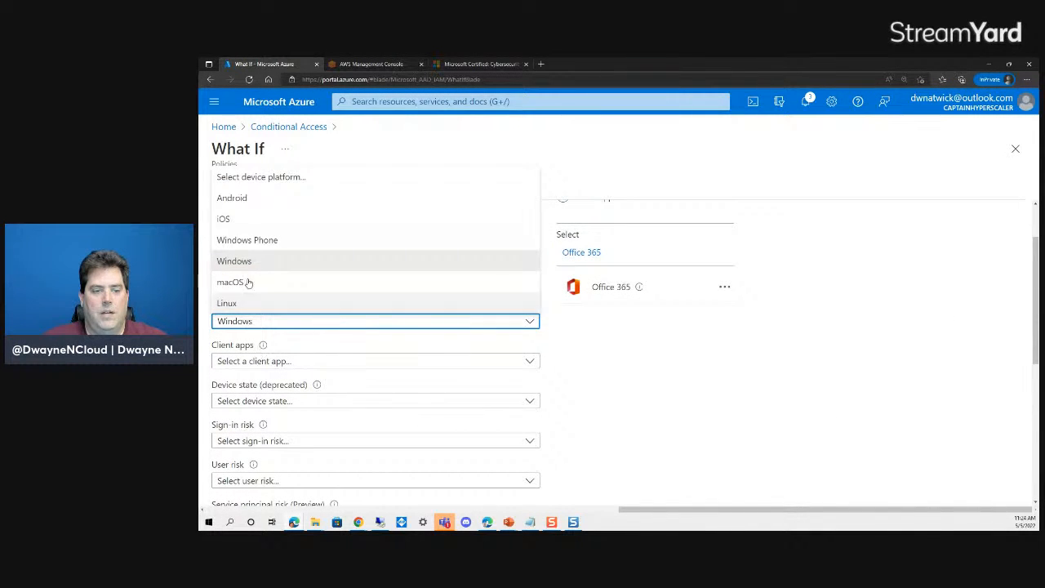
click(234, 221)
scroll(671, 384, down, 2)
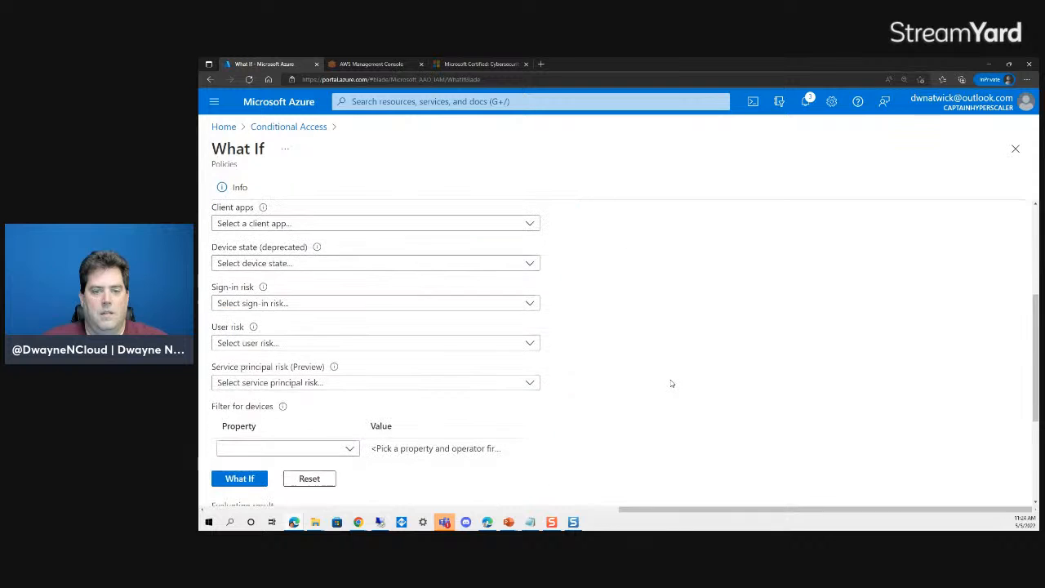
scroll(659, 383, up, 3)
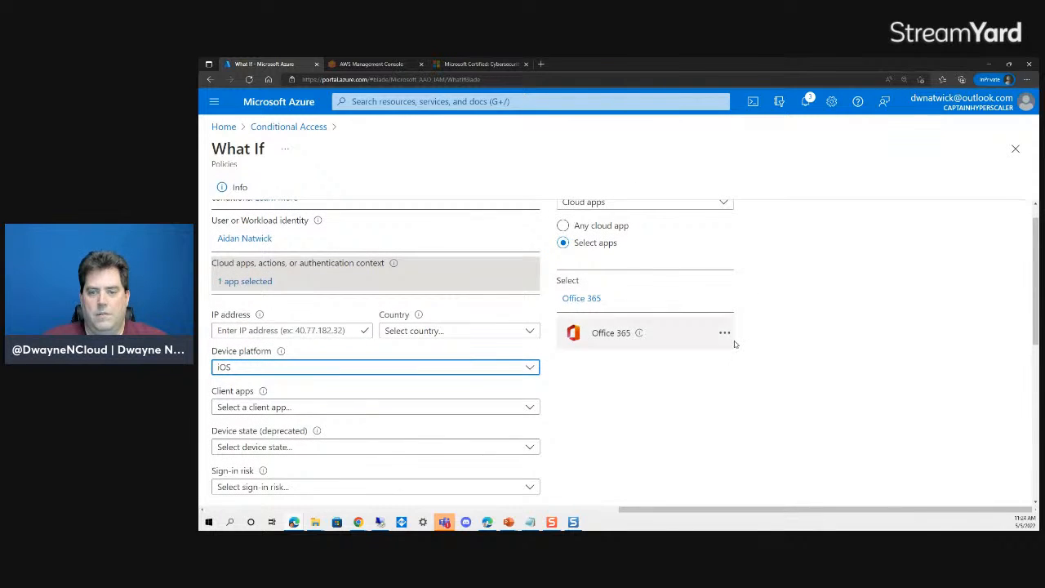
click(724, 333)
- Search the cloud apps and add Microsoft Stream to the What If selection
click(581, 299)
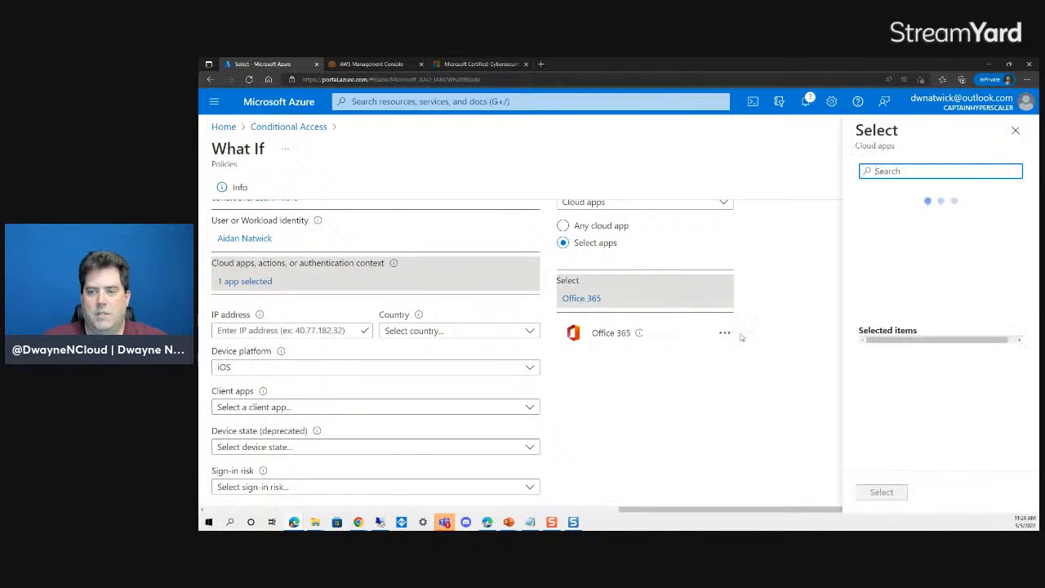
text(ste)
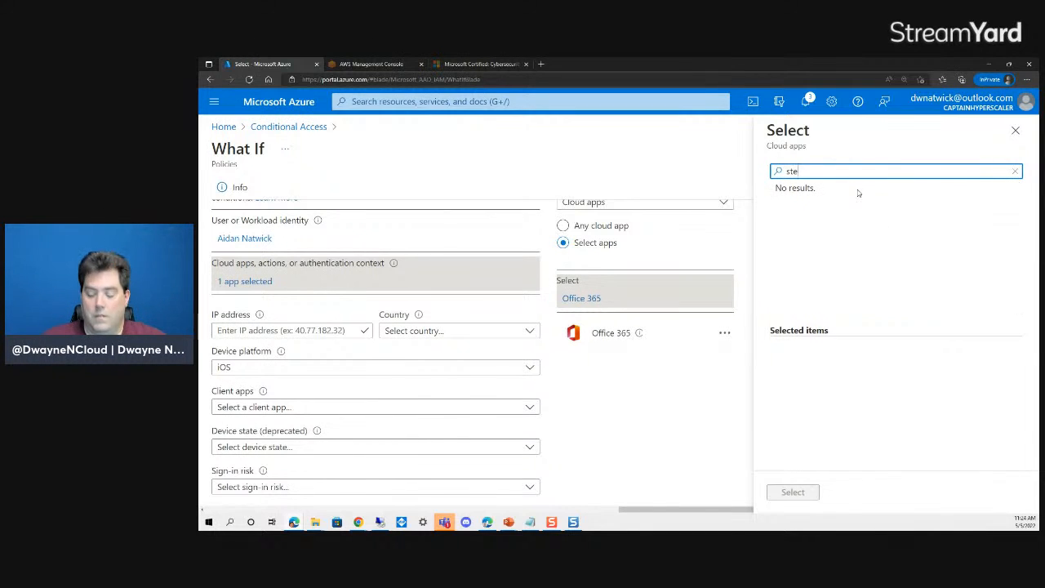
key(BackSpace)
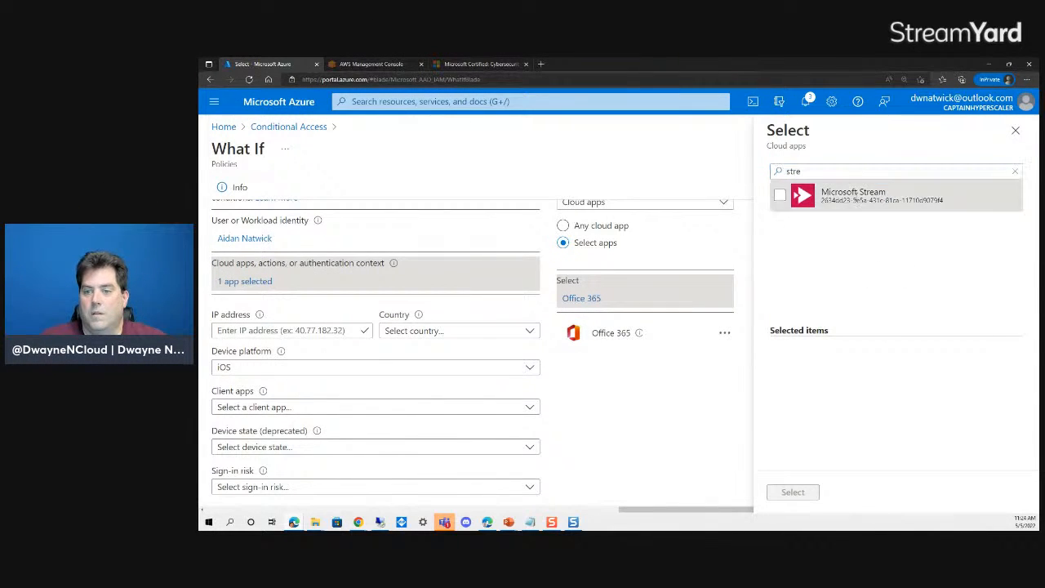
click(781, 196)
click(796, 492)
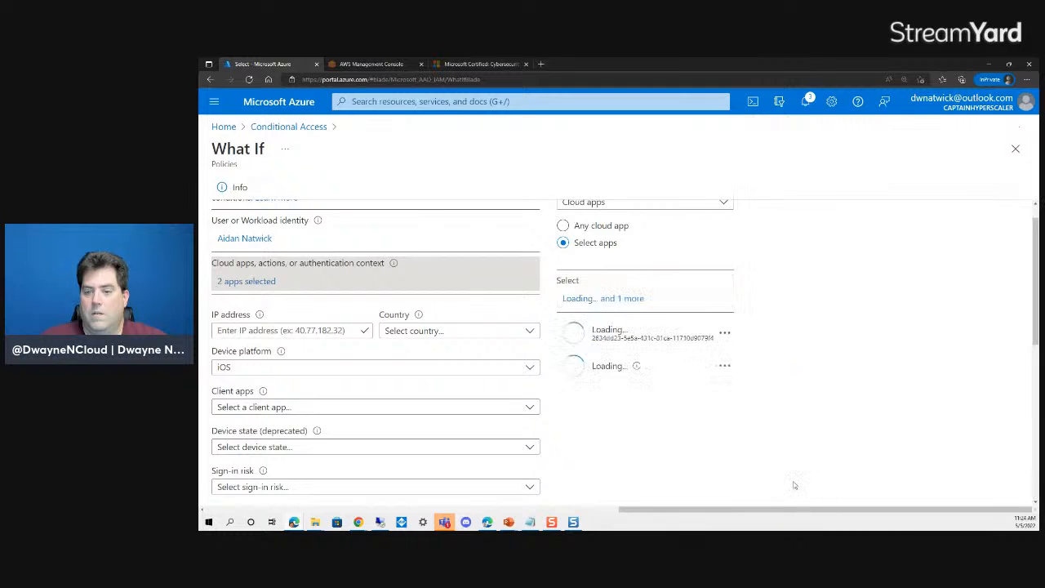
- Run What If for iOS and inspect the non-applying Deny Access from Android devices policy
scroll(646, 414, down, 5)
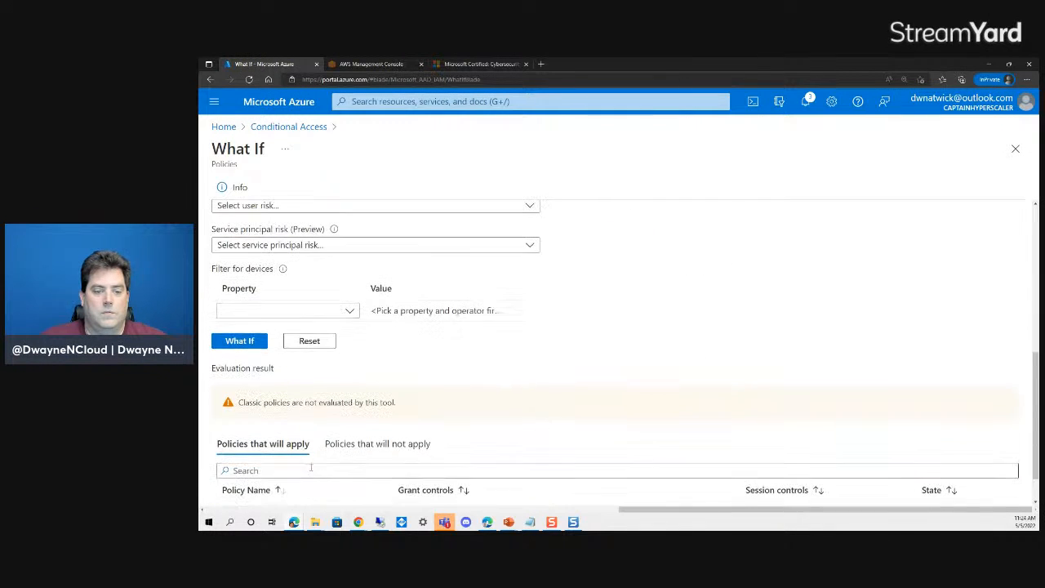
click(239, 340)
scroll(598, 345, down, 1)
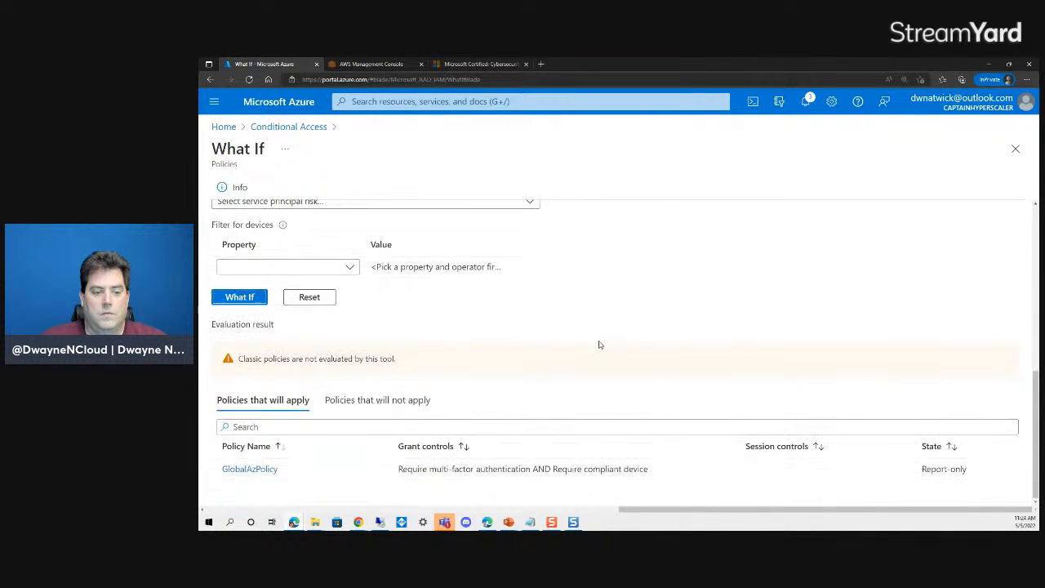
click(358, 402)
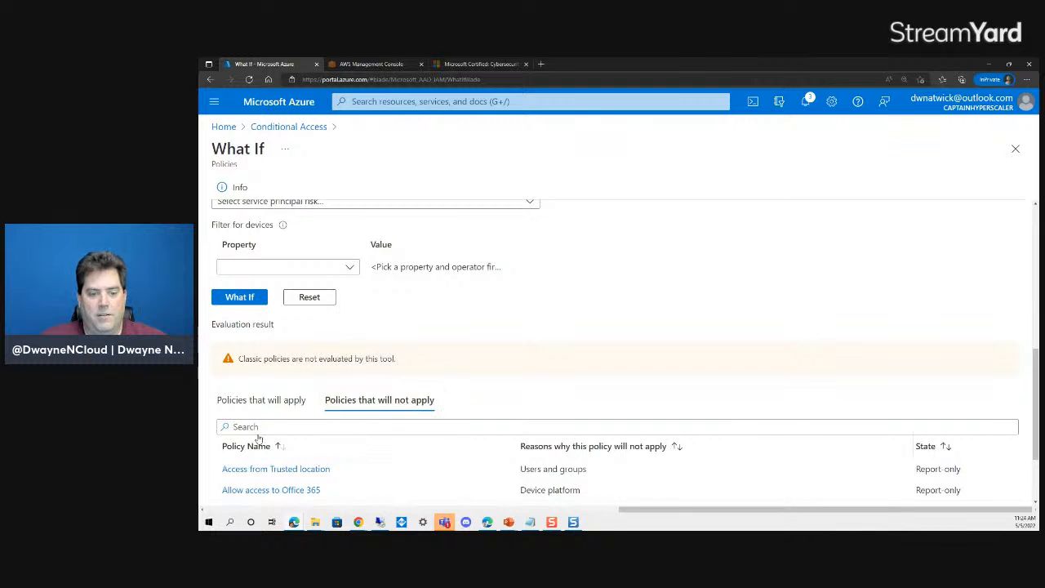
click(253, 402)
click(390, 403)
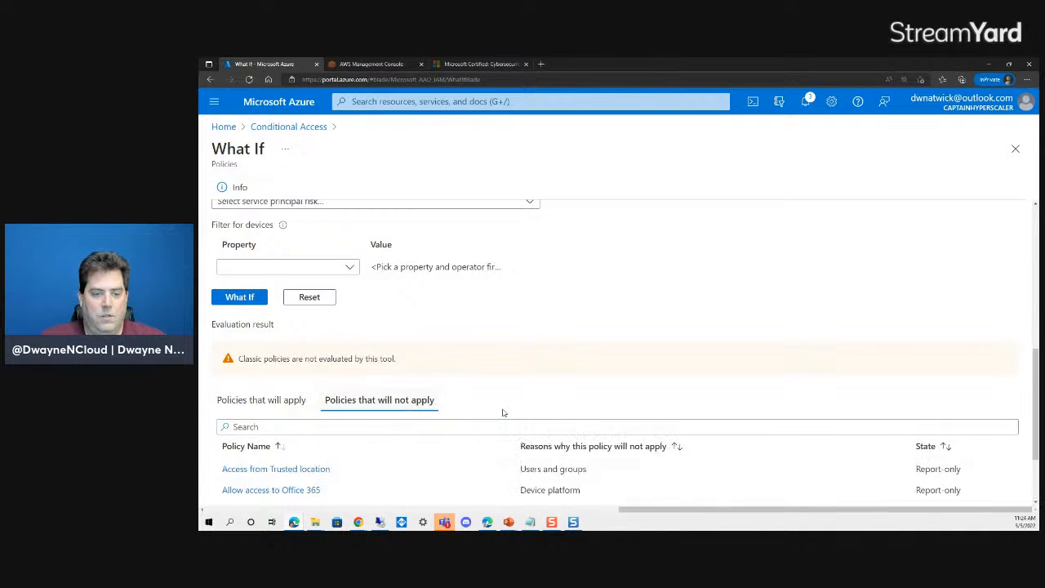
scroll(417, 413, down, 2)
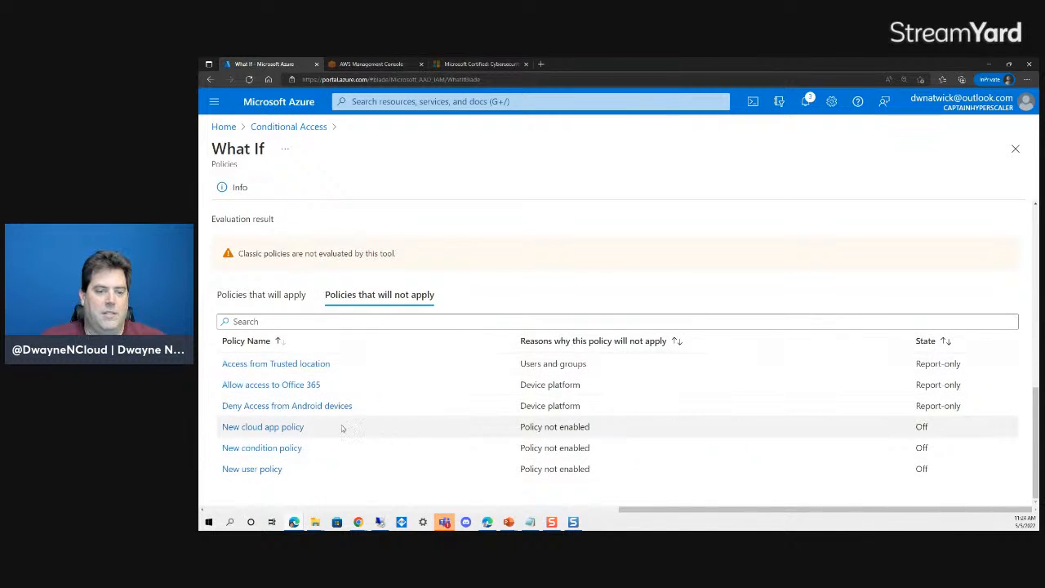
scroll(368, 432, up, 6)
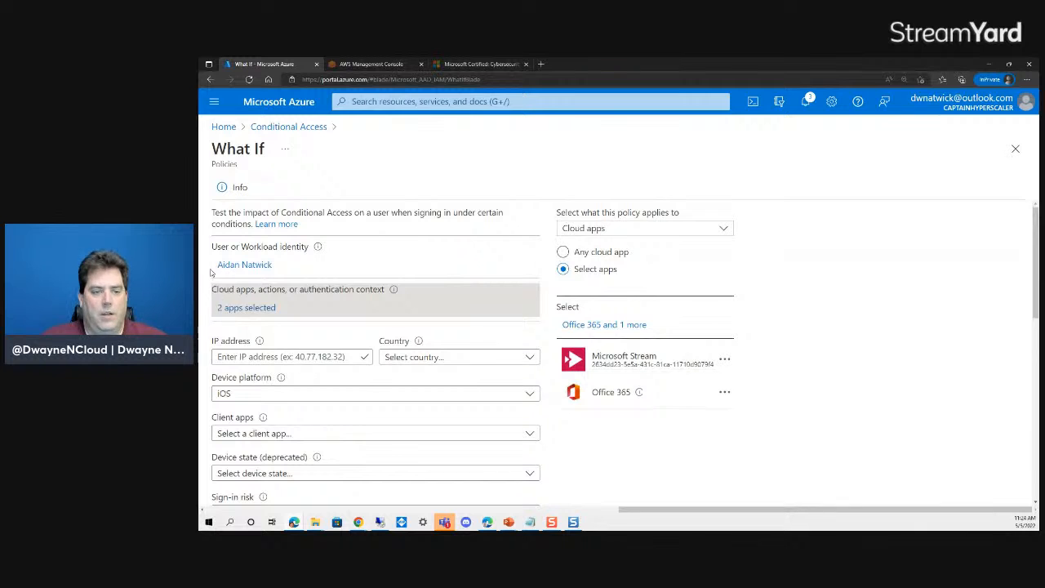
scroll(349, 442, down, 6)
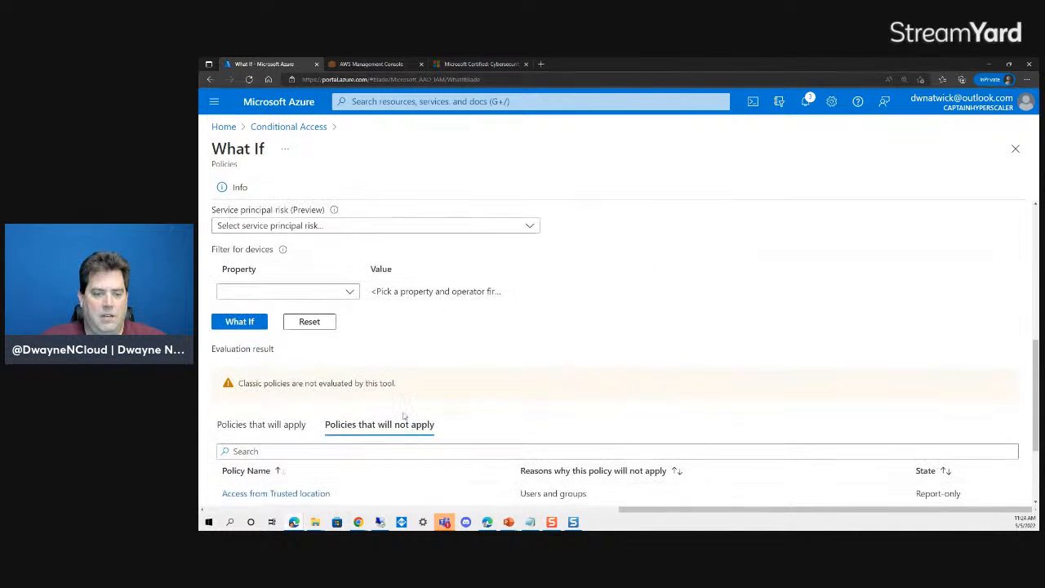
scroll(349, 442, down, 1)
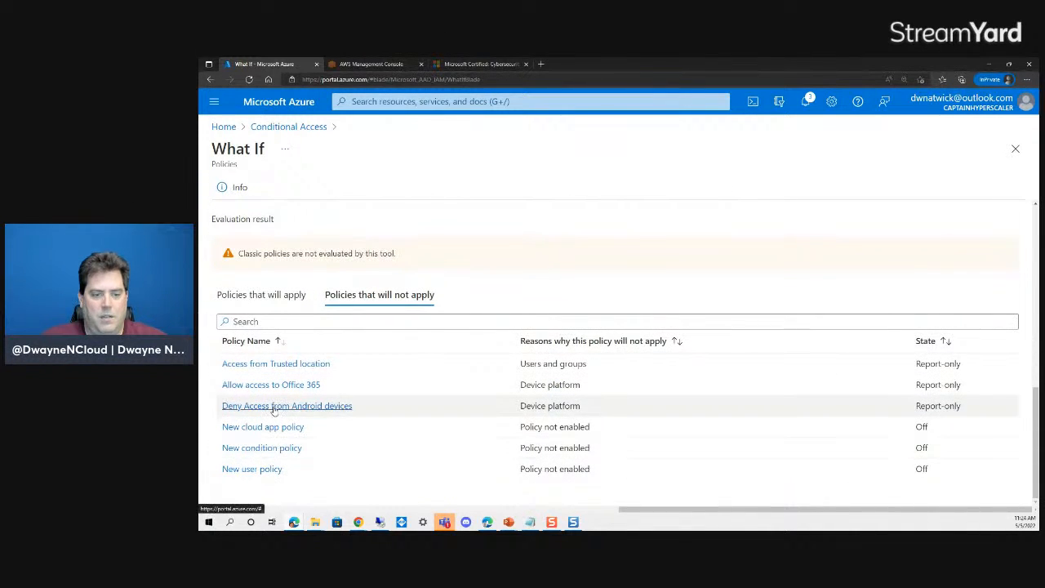
click(273, 408)
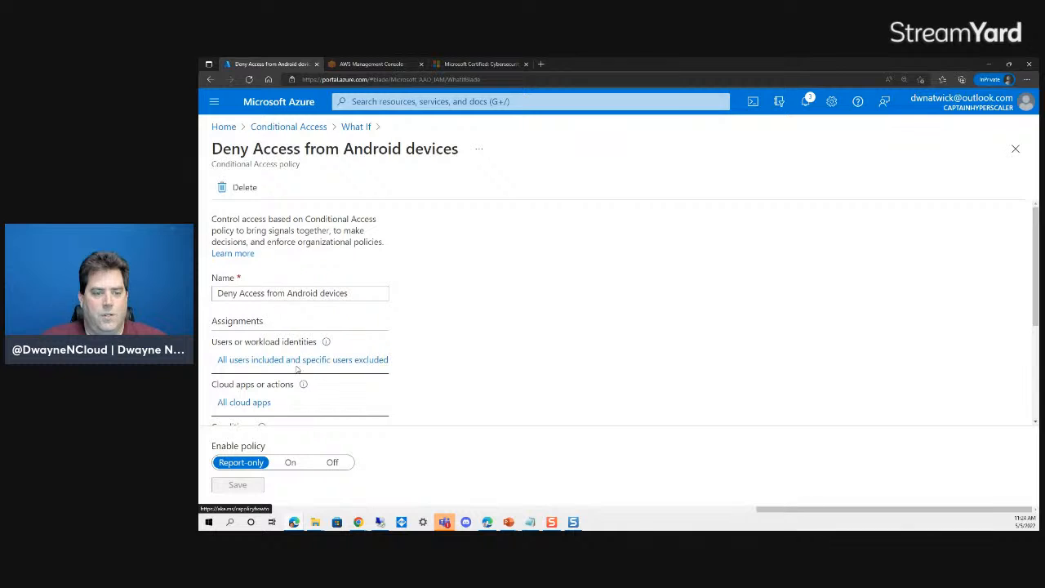
click(356, 127)
- Rerun What If with Android as the platform and show Deny Access from Android devices applying
scroll(333, 267, up, 10)
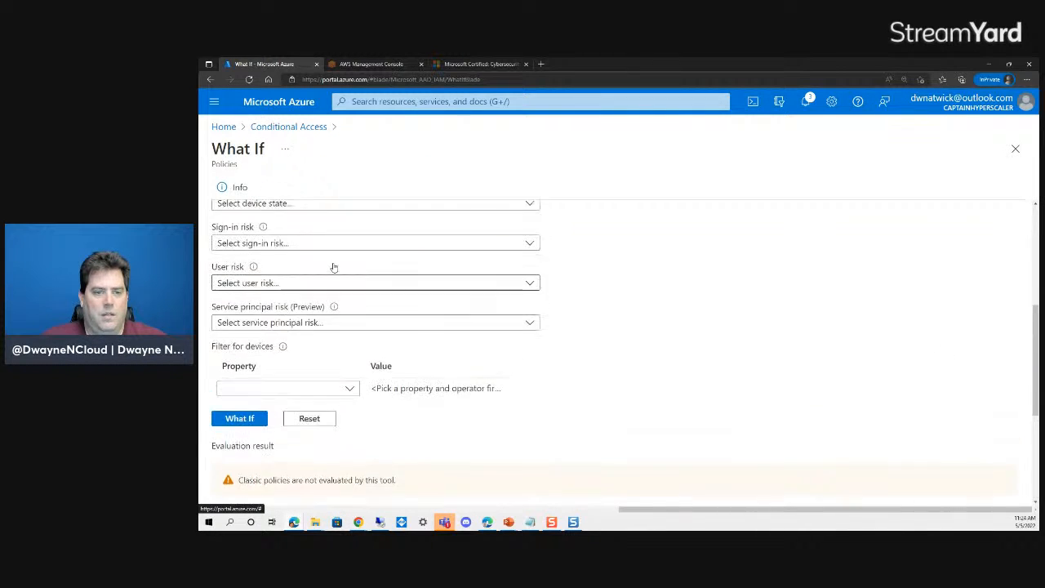
click(294, 401)
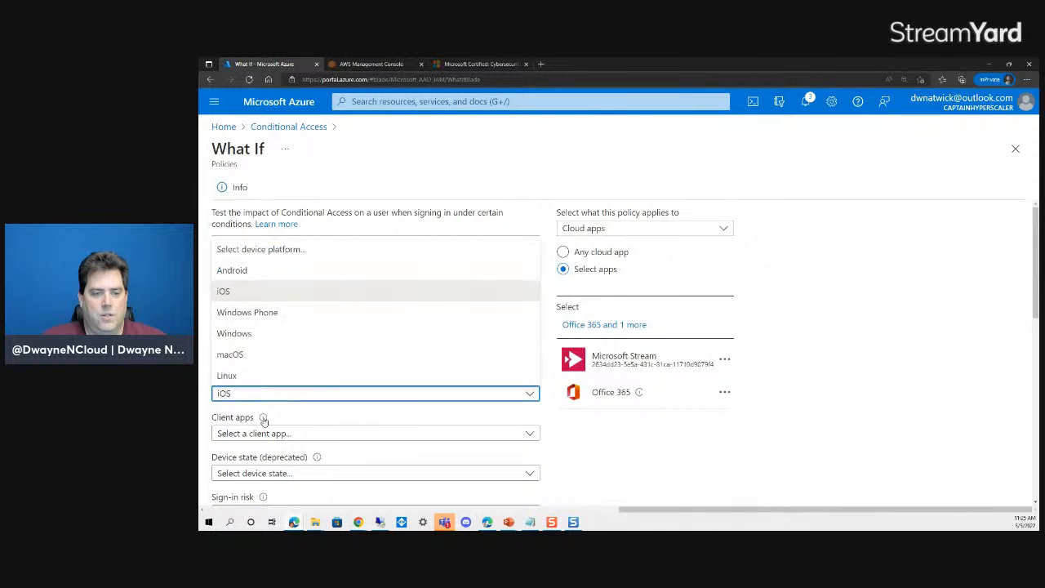
click(245, 273)
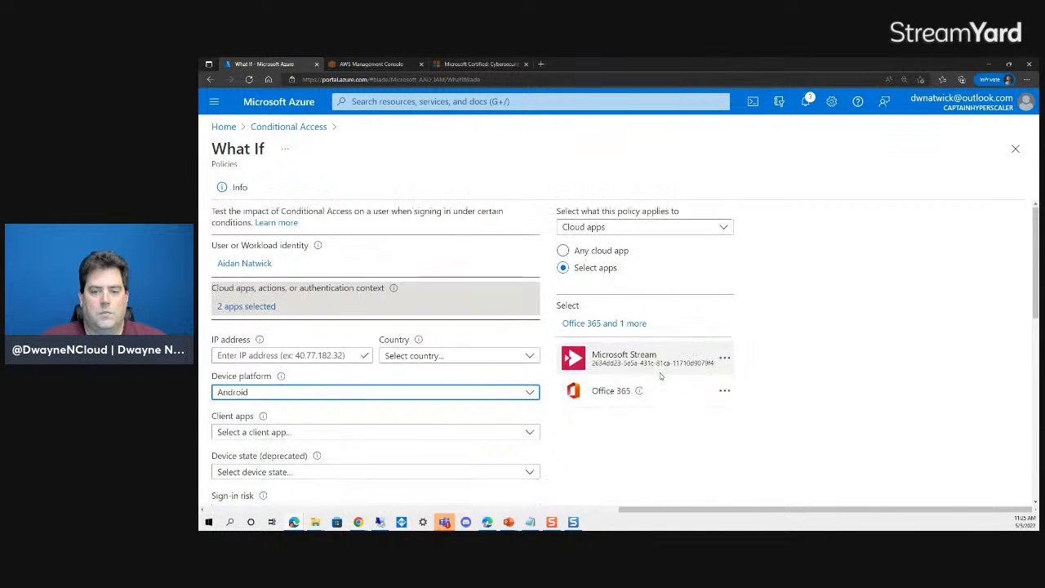
scroll(506, 406, down, 3)
click(223, 463)
scroll(402, 371, down, 4)
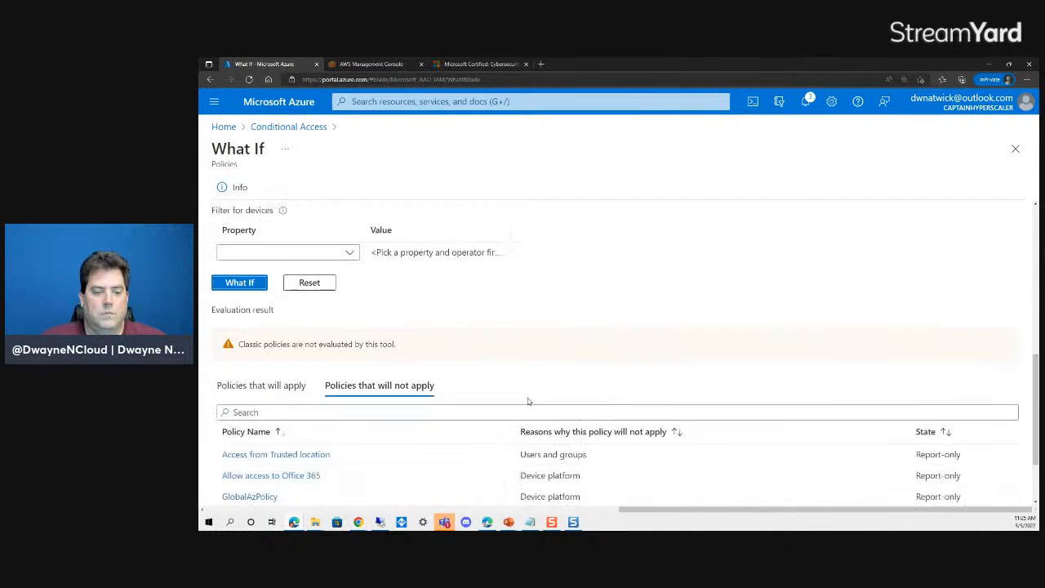
click(275, 295)
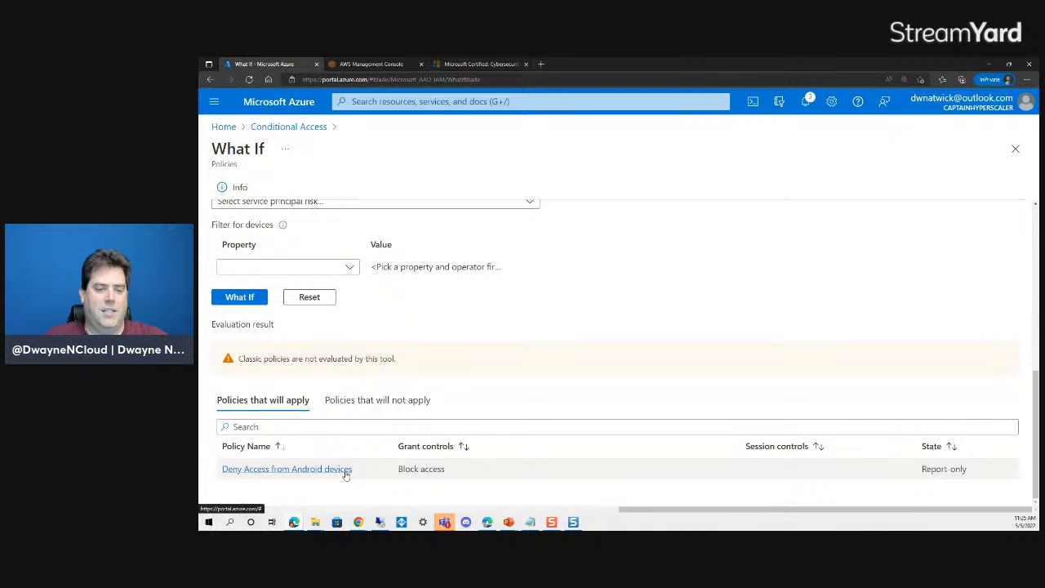
- Highlight the Users and groups reason among non-applying Android policies, then return to Conditional Access
click(363, 399)
scroll(367, 446, down, 2)
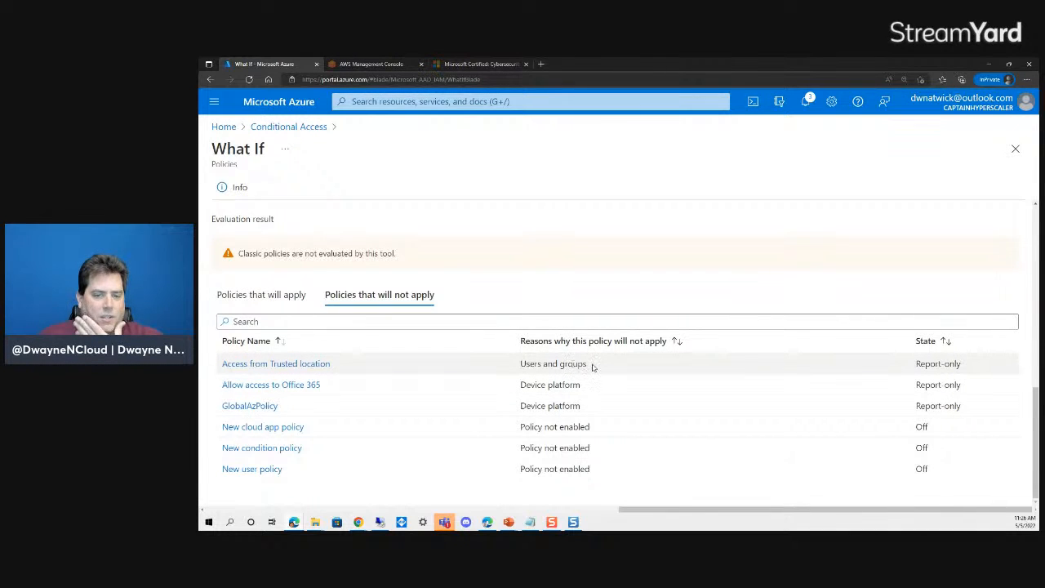
drag(592, 367, 521, 363)
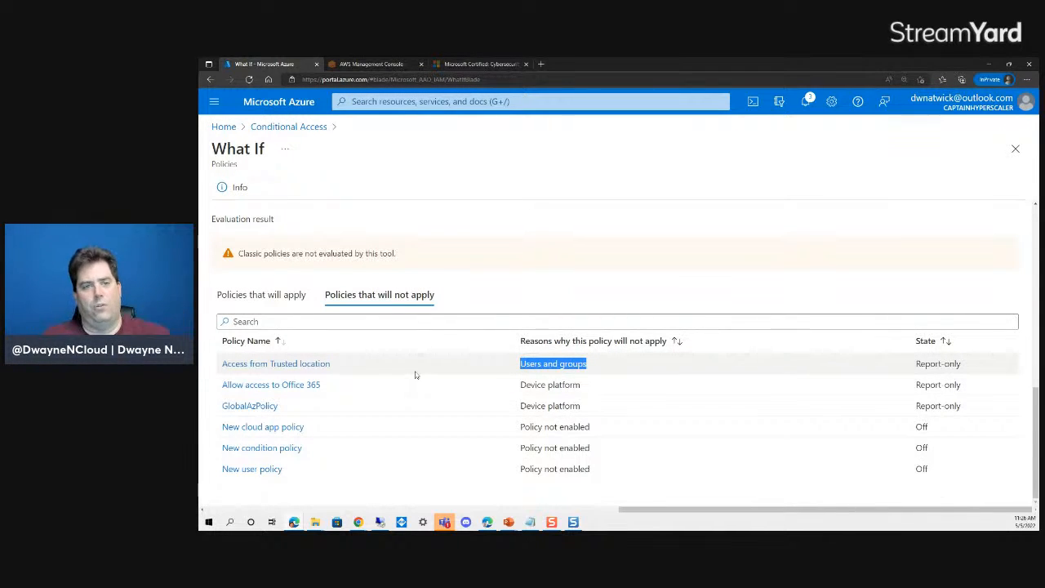
click(279, 128)
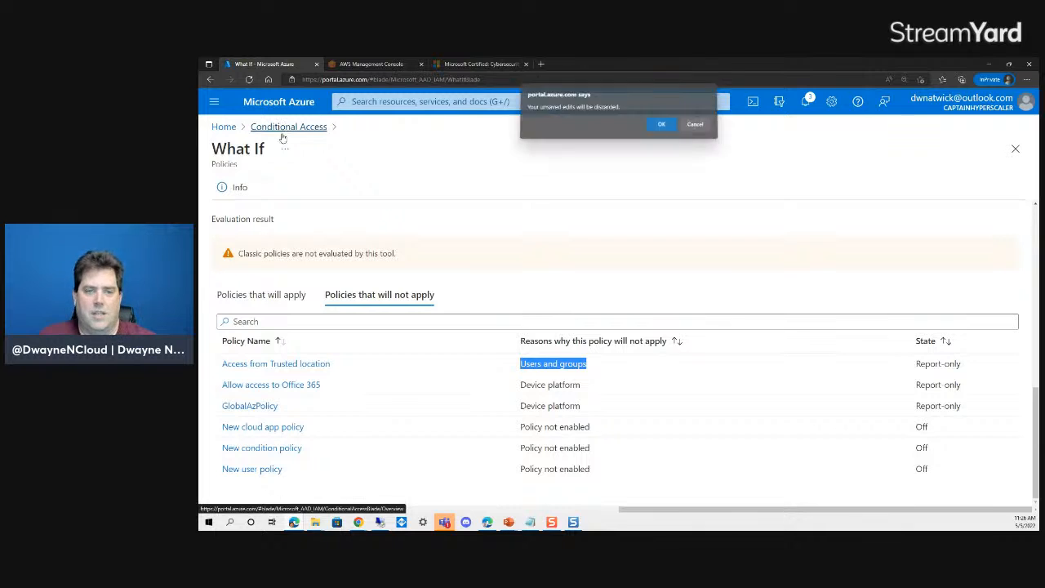
- Discard the unsaved What If settings and open a blank What If test
click(661, 128)
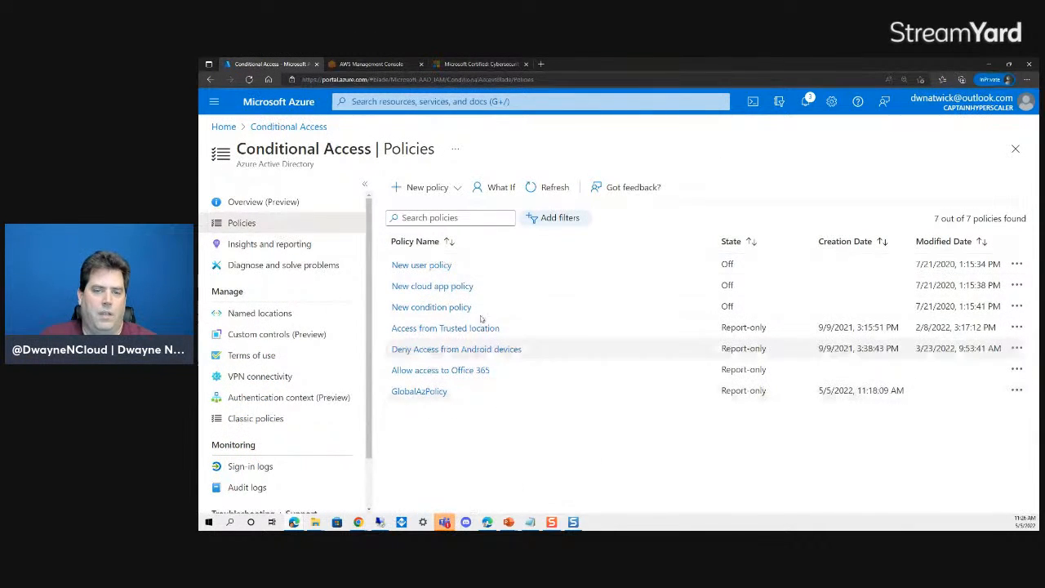
click(493, 187)
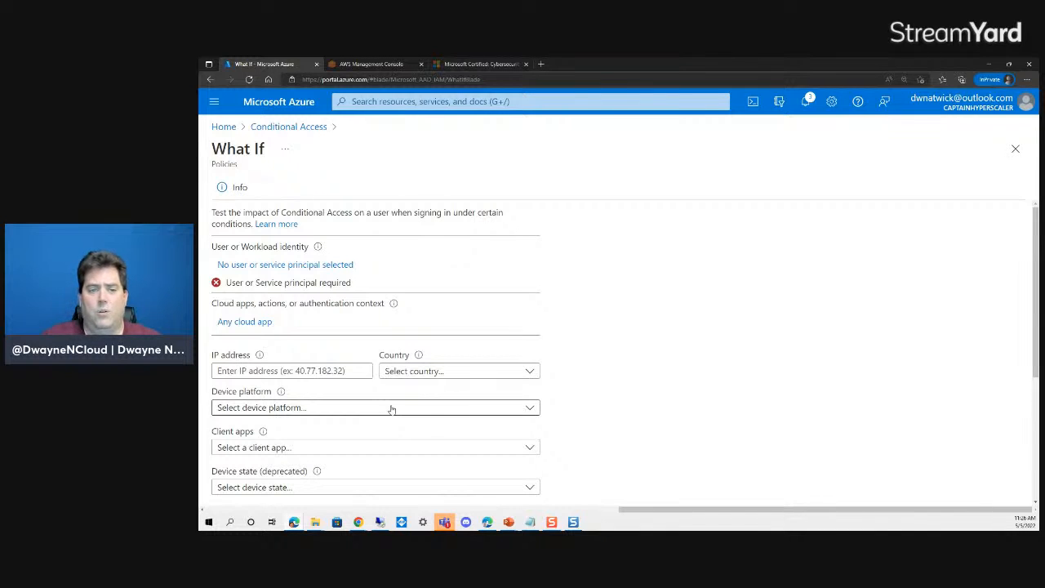
- Drag the browser window off screen and advance the slideshow two slides
scroll(645, 351, down, 3)
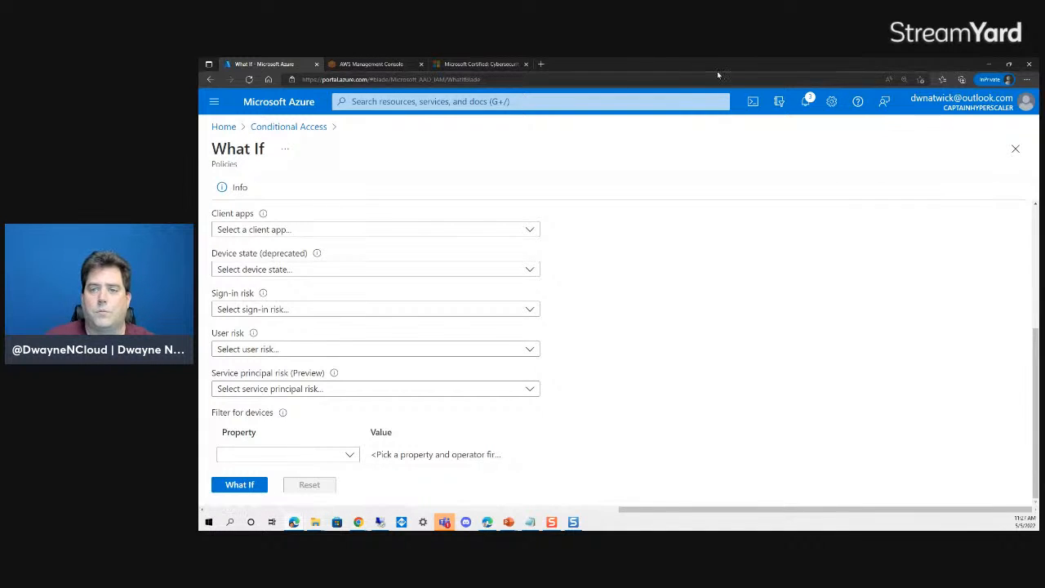
drag(754, 71, 199, 85)
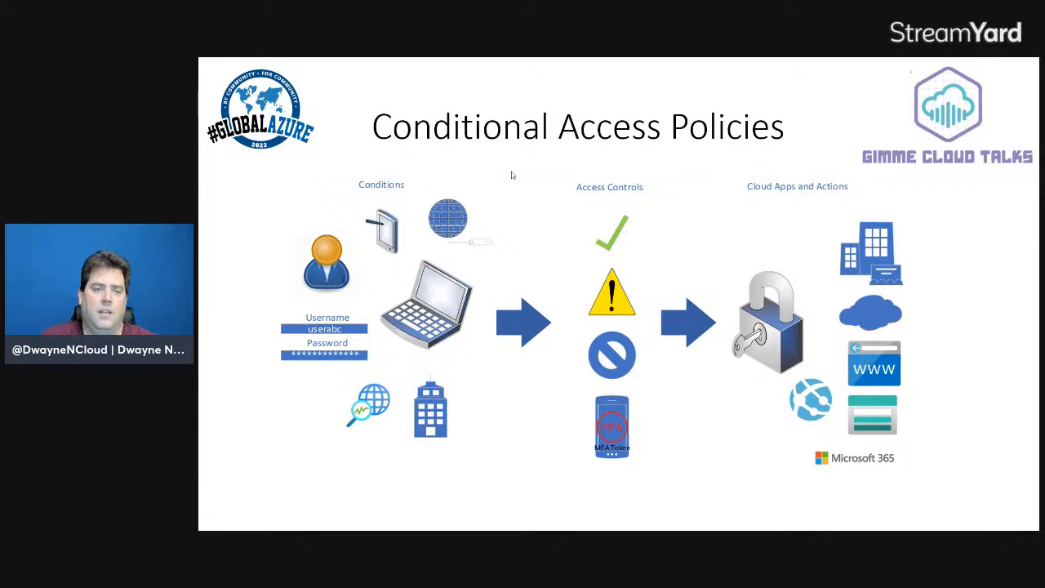
click(575, 267)
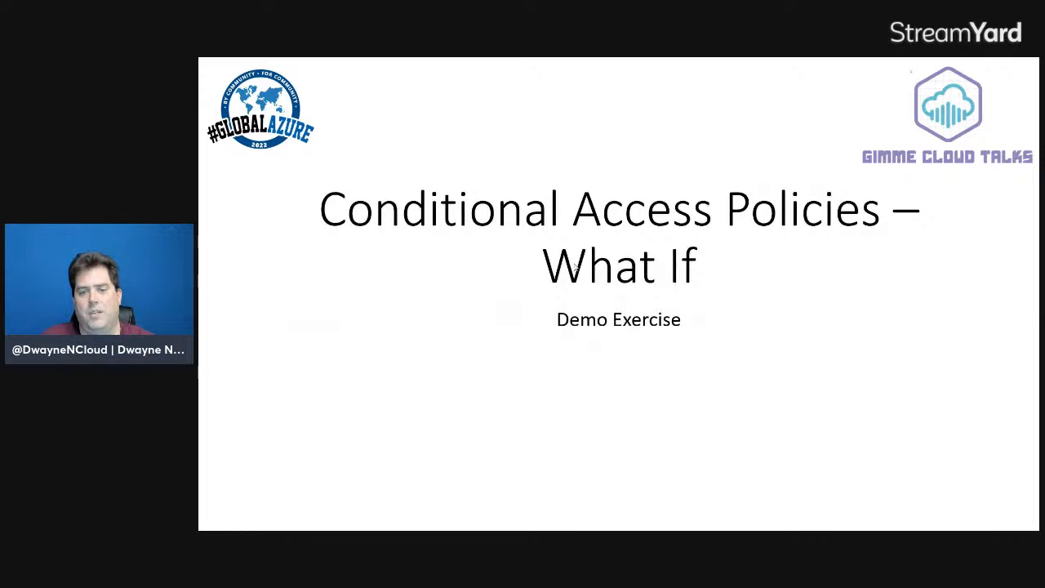
click(574, 268)
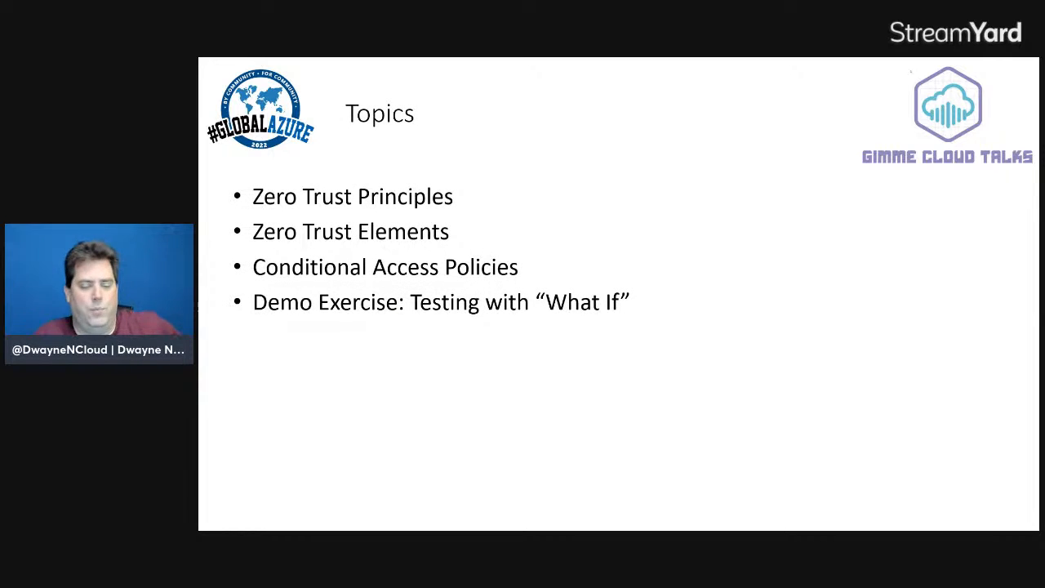